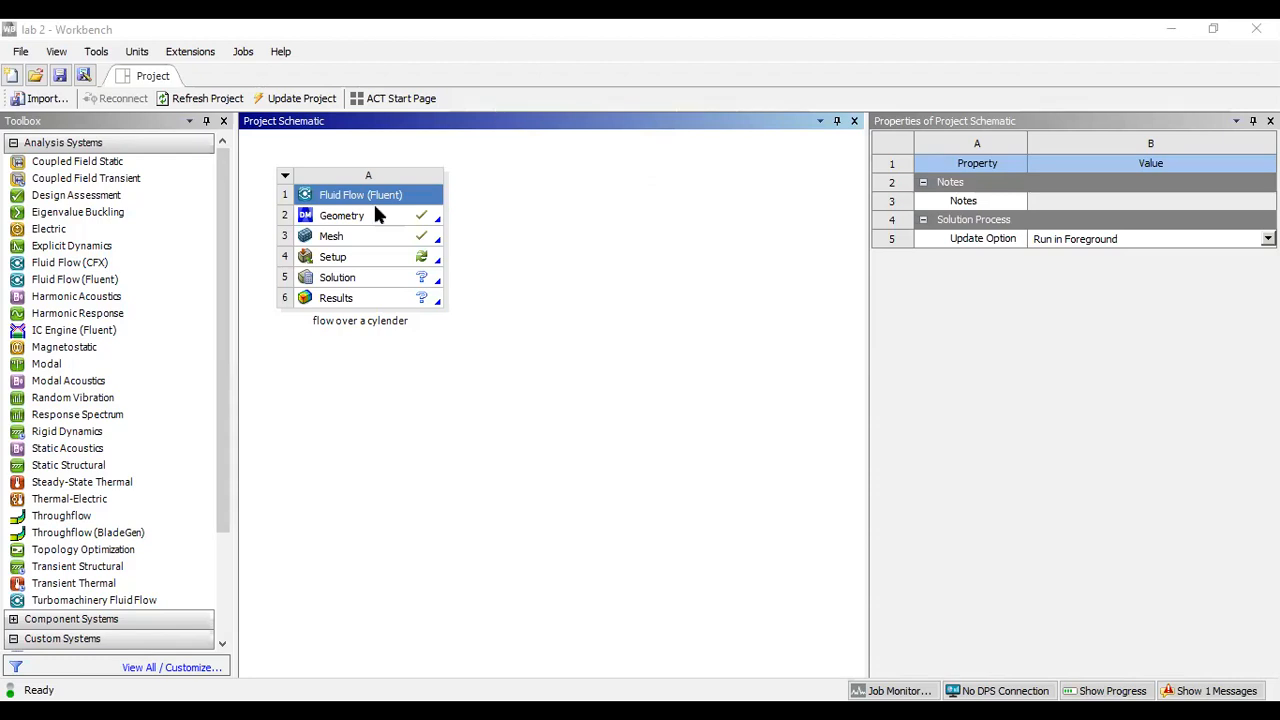
# Open the fluid flow system's setup in Fluent, check the mesh and set the solver's time to Transient
pyautogui.doubleClick(320, 259)
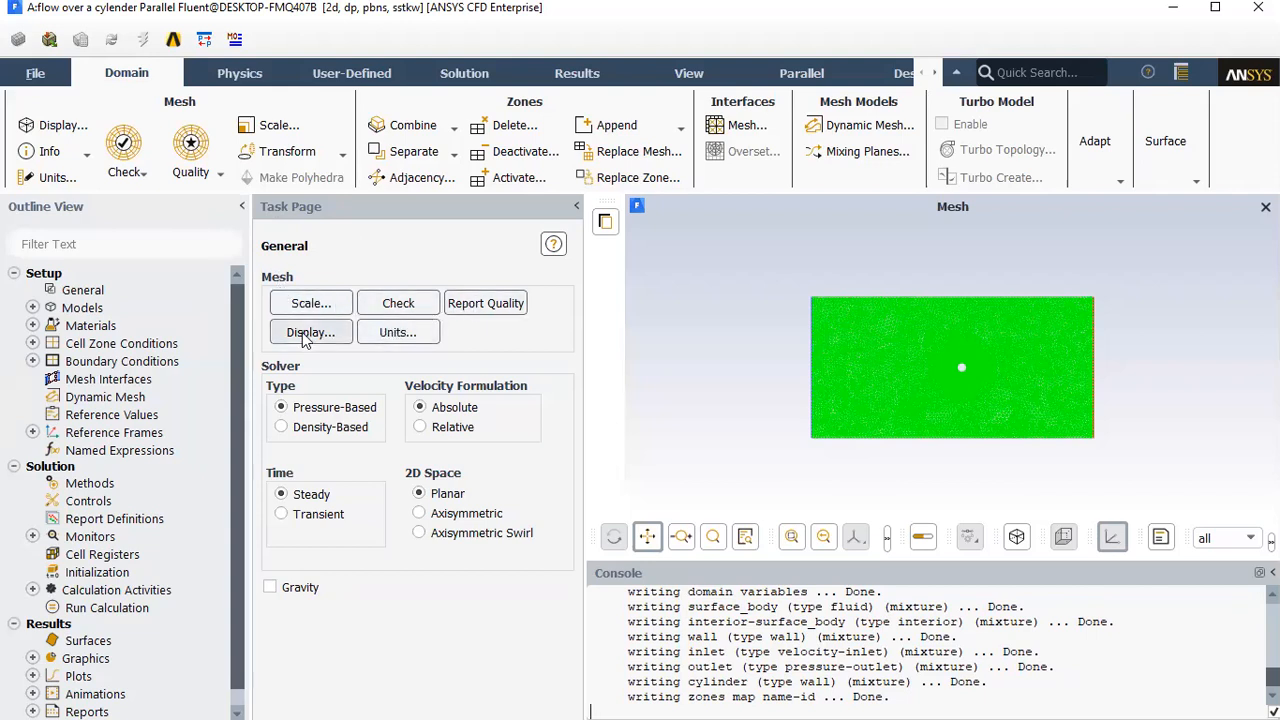
pyautogui.click(398, 305)
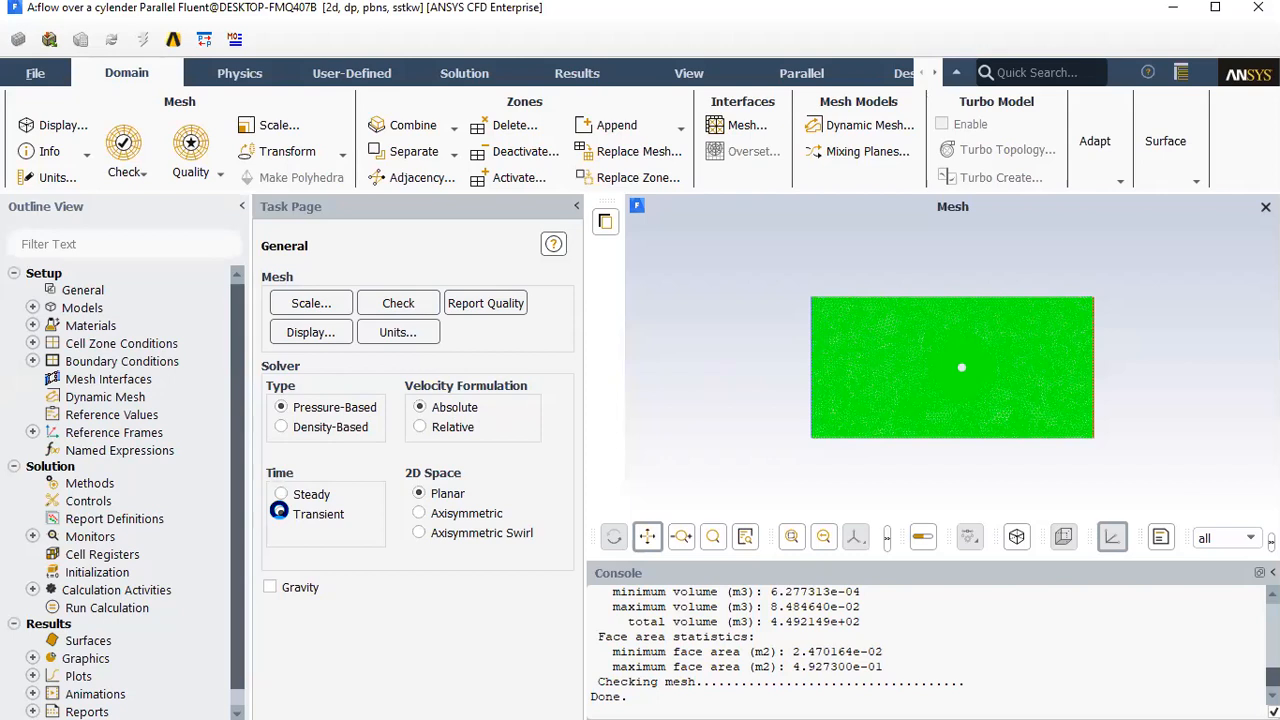
pyautogui.click(279, 511)
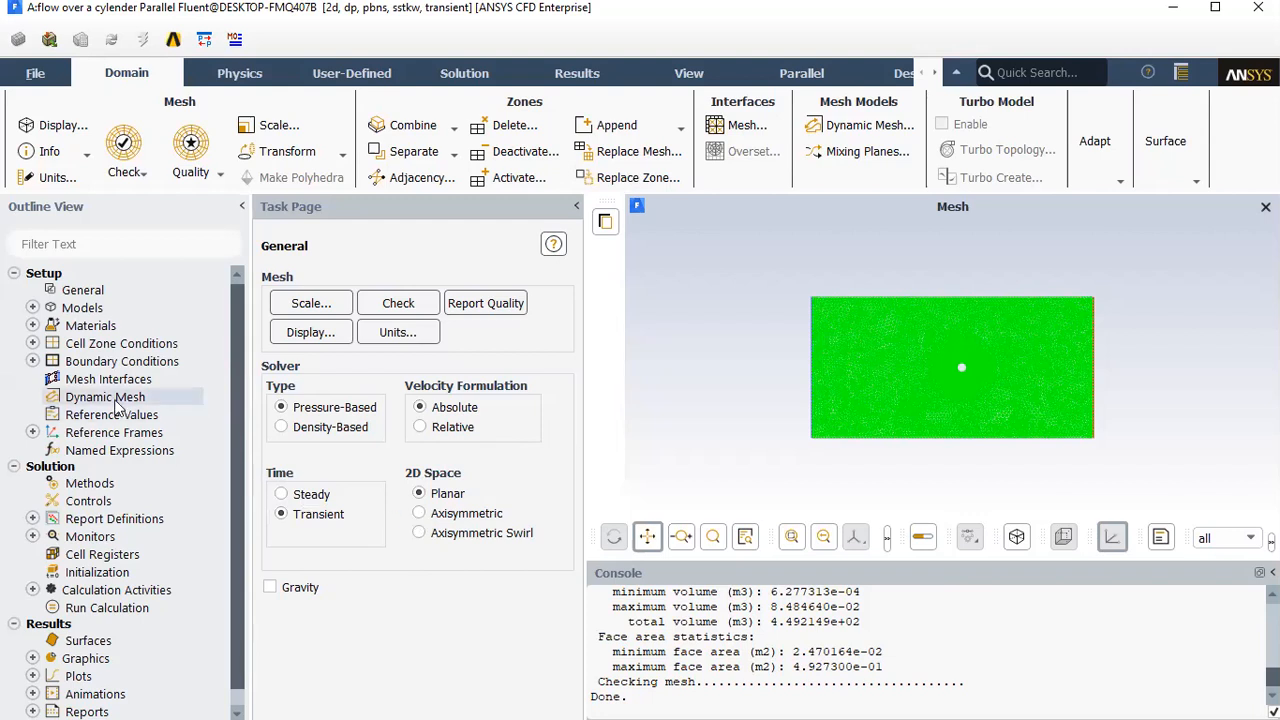
# Change the viscous model to Laminar
pyautogui.click(62, 312)
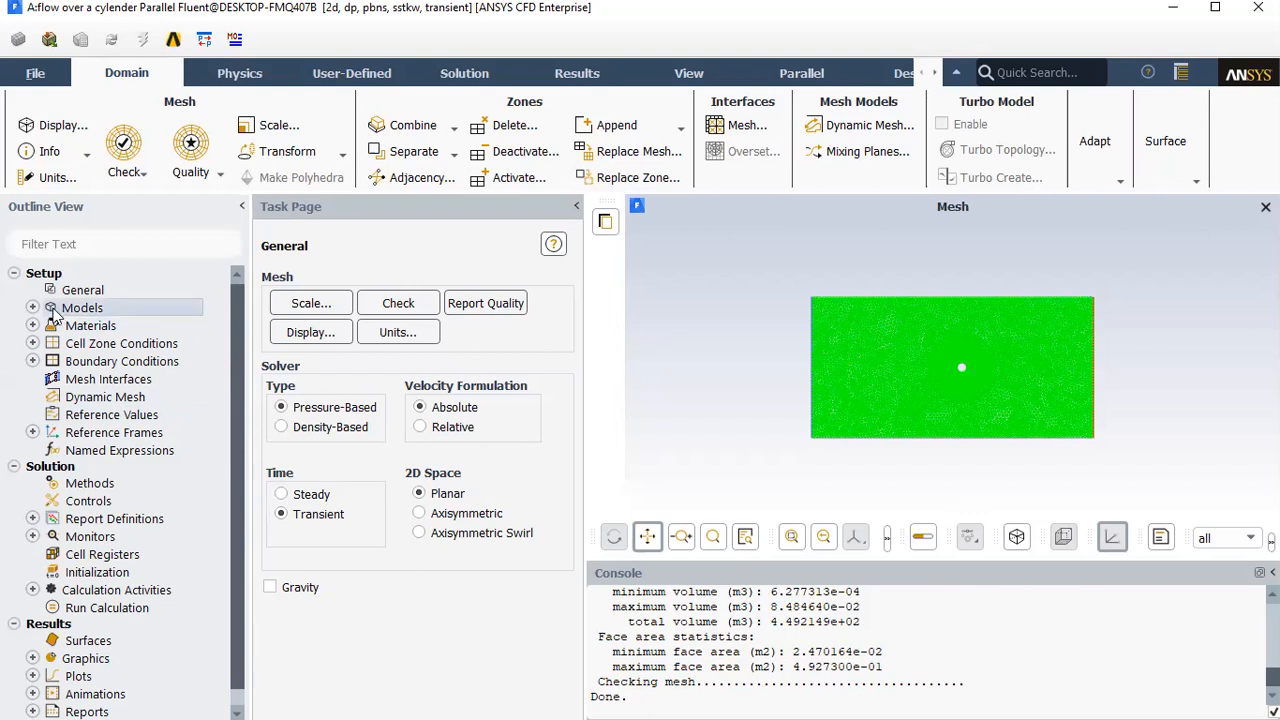
pyautogui.doubleClick(68, 313)
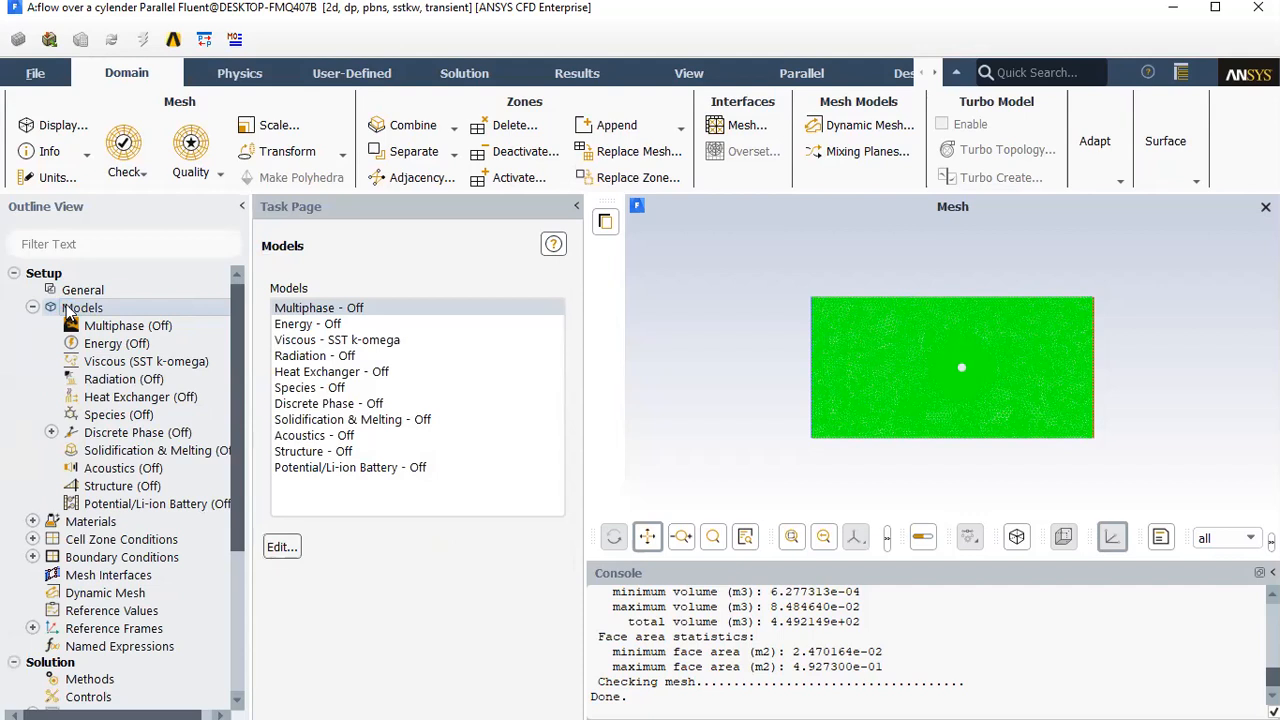
pyautogui.click(297, 312)
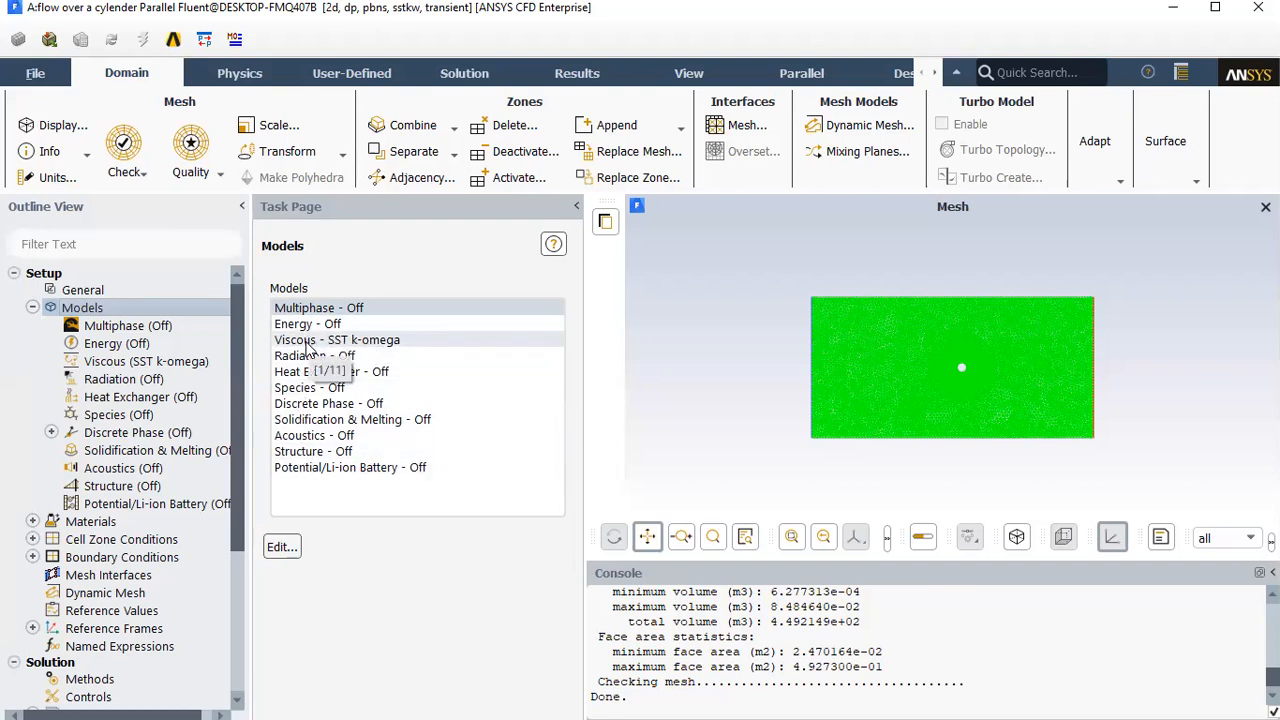
pyautogui.click(305, 340)
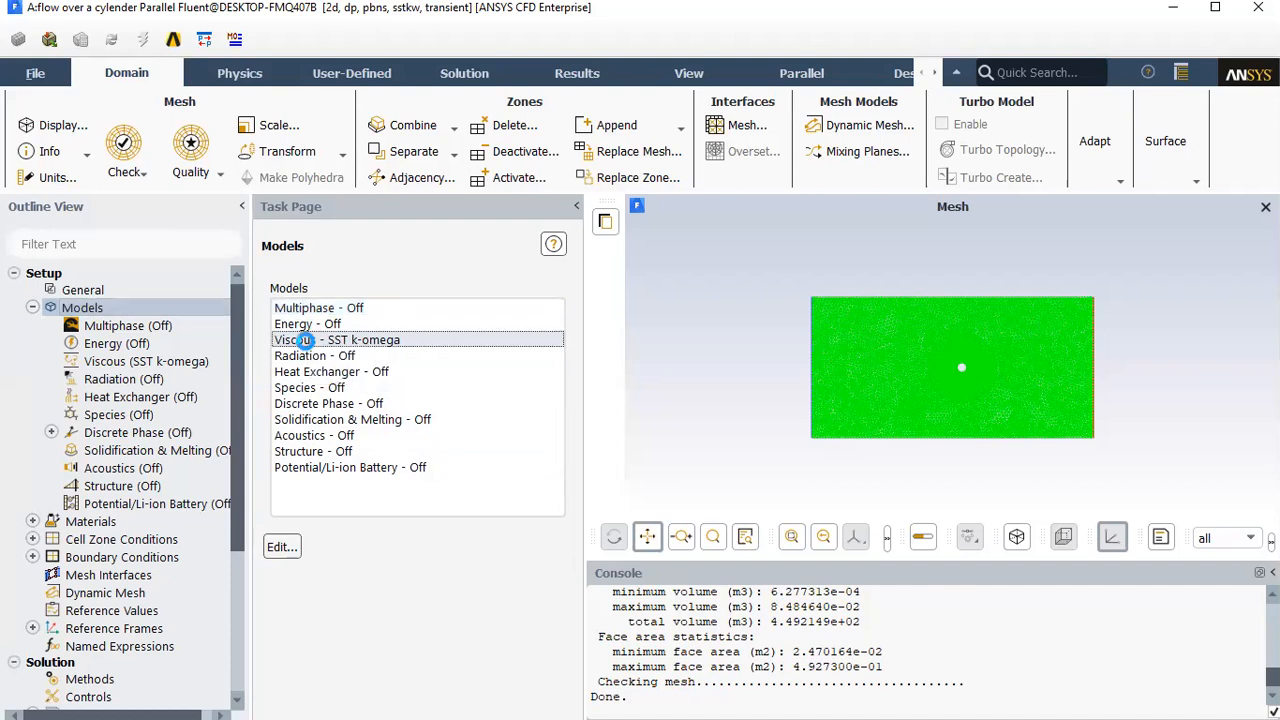
pyautogui.doubleClick(305, 340)
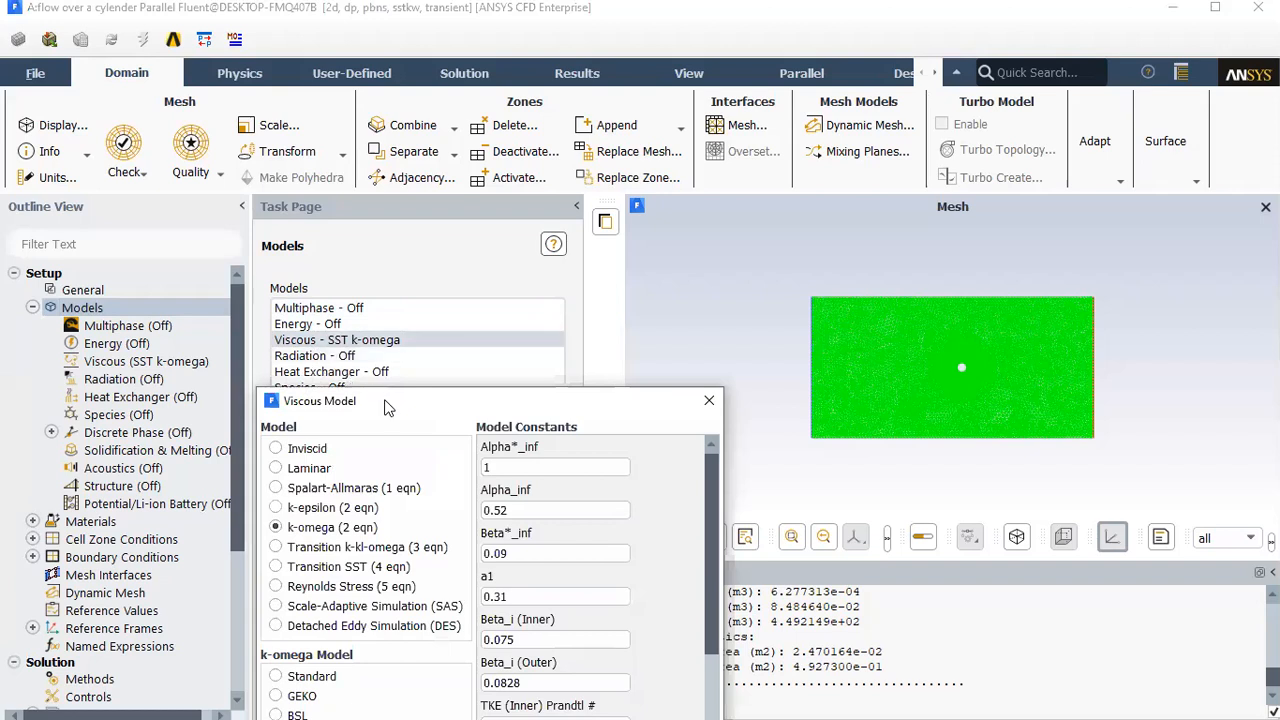
pyautogui.moveTo(388, 408); pyautogui.dragTo(420, 105)
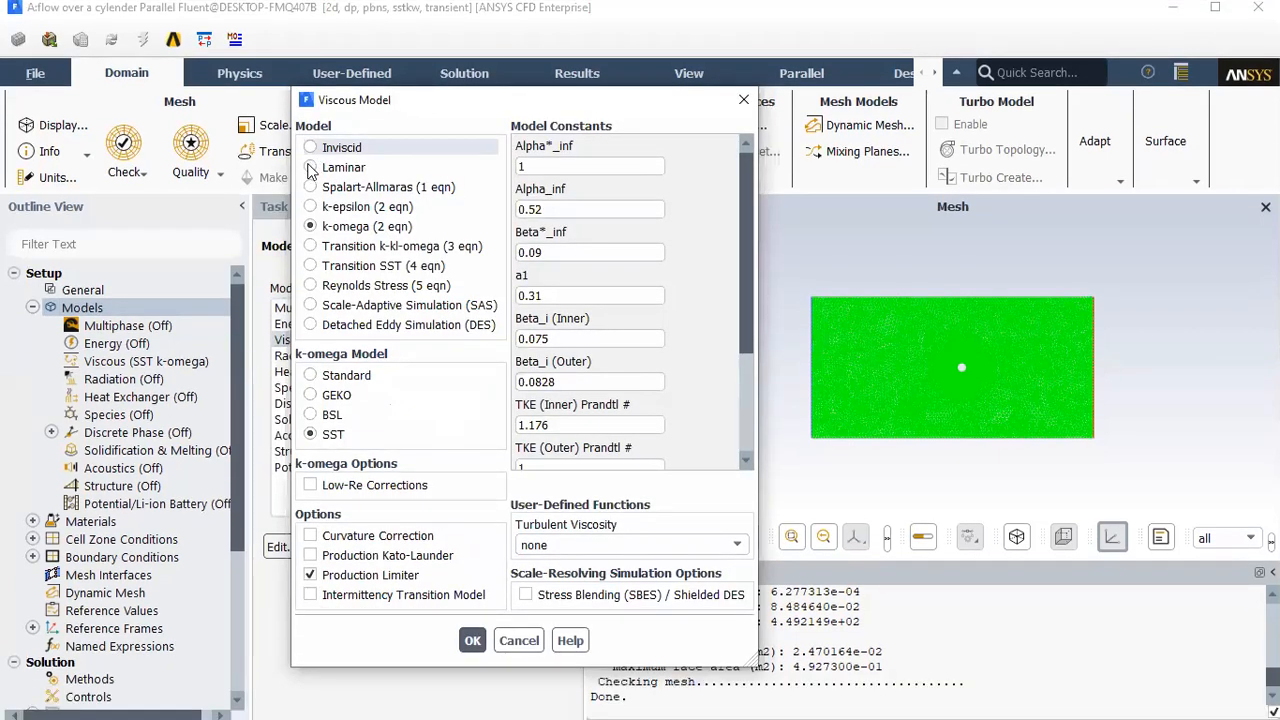
pyautogui.click(310, 169)
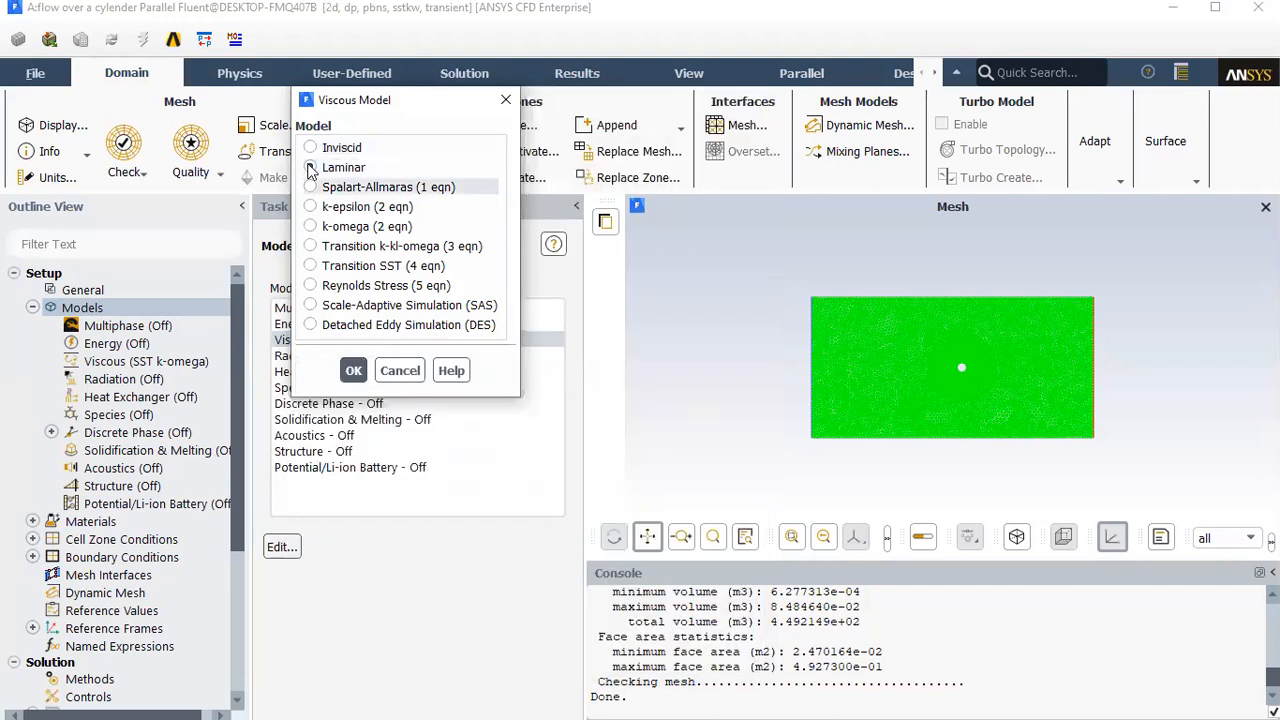
pyautogui.click(354, 370)
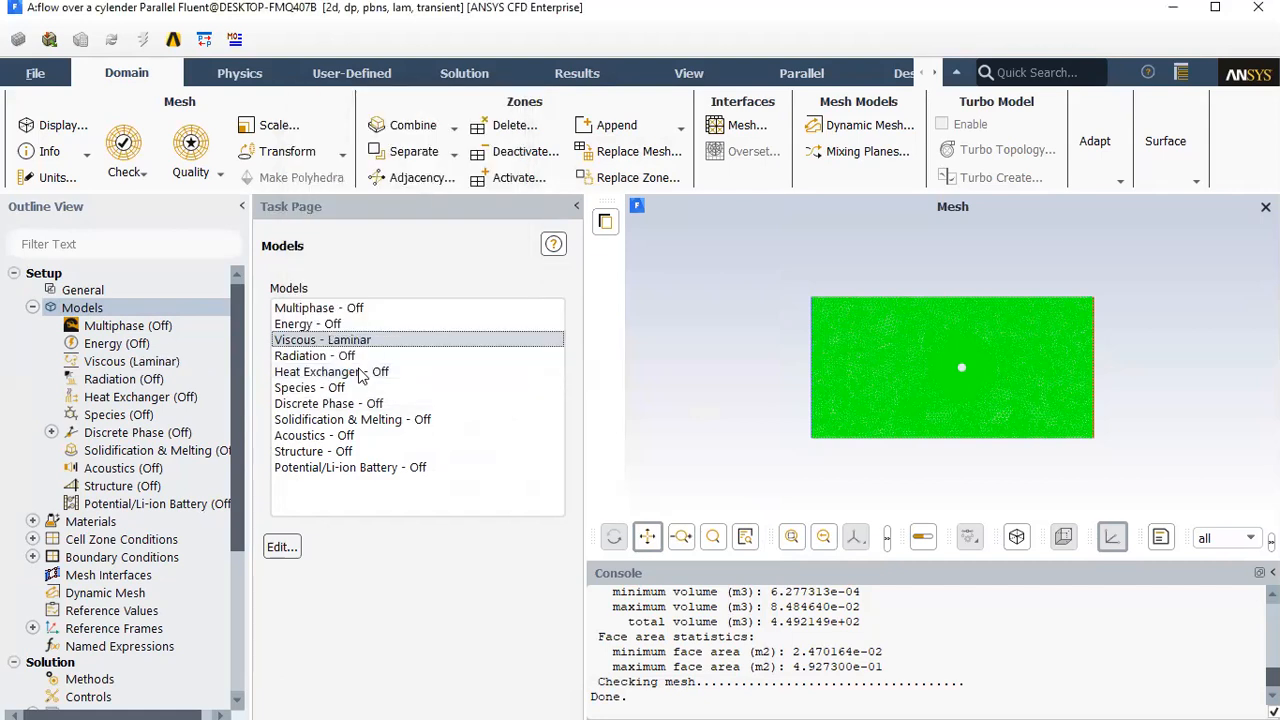
pyautogui.click(33, 308)
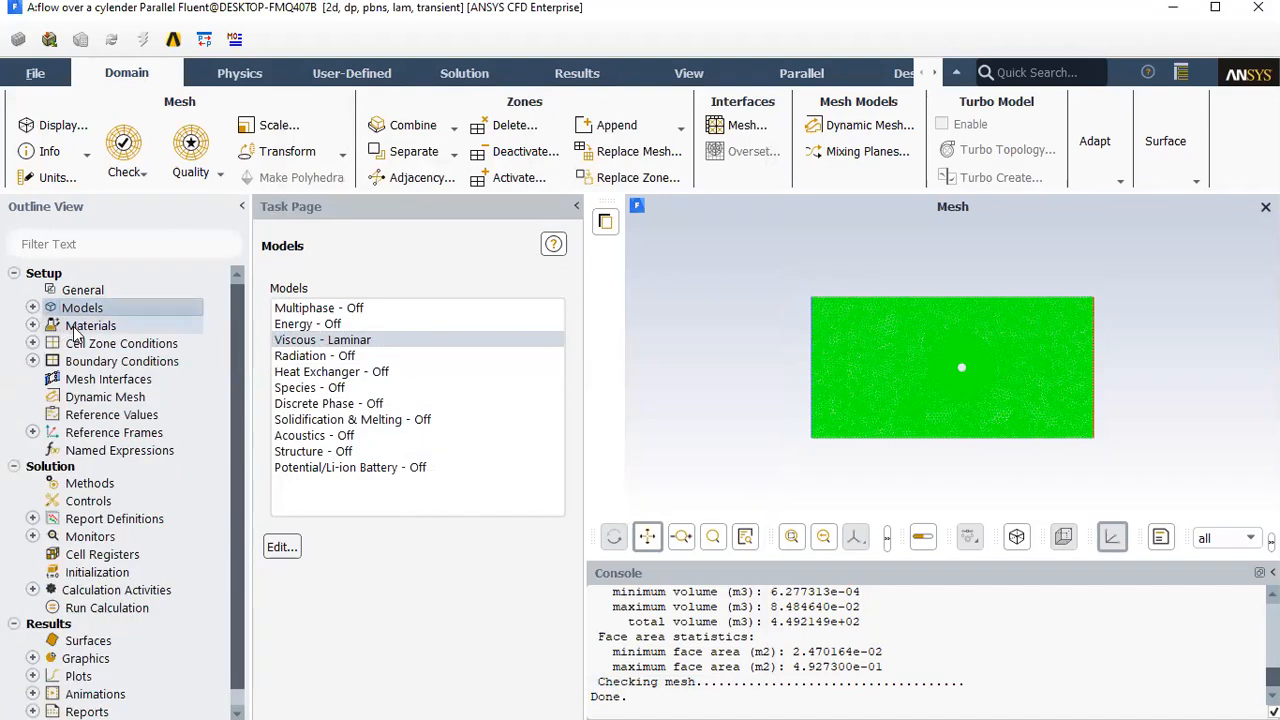
# Open the fluid material air for creating or editing materials
pyautogui.doubleClick(75, 330)
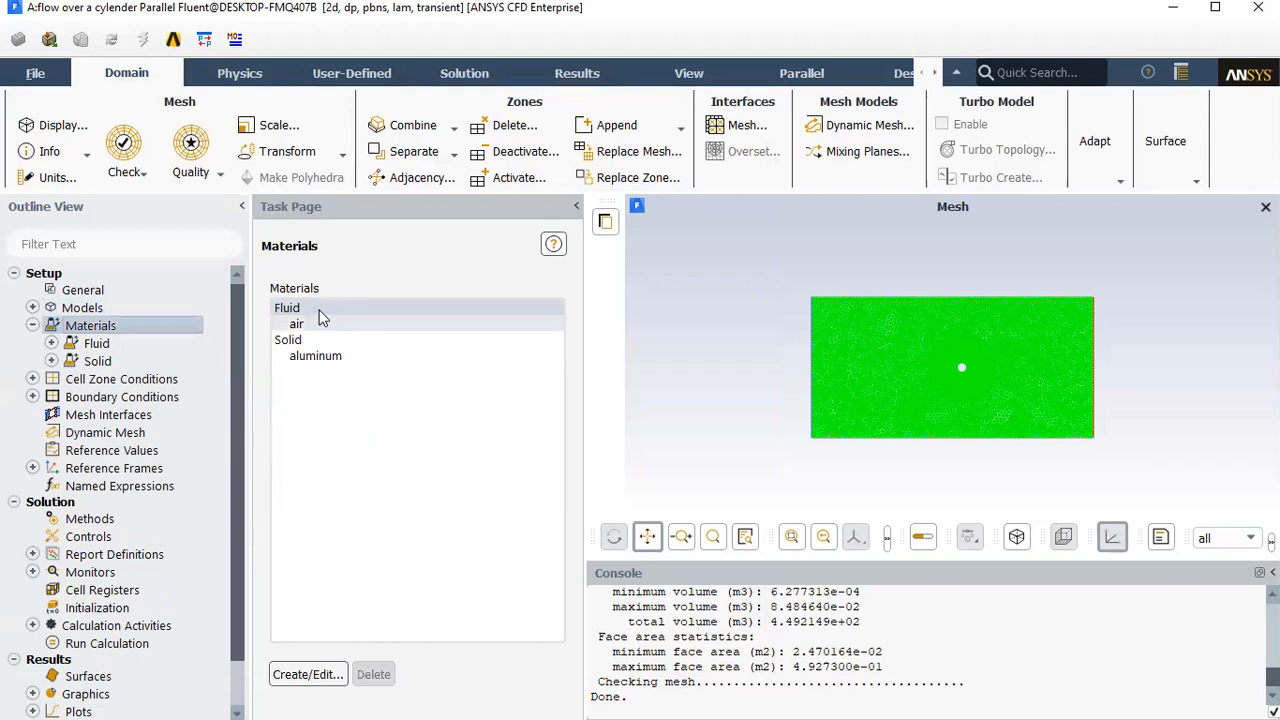
pyautogui.click(320, 311)
pyautogui.doubleClick(320, 313)
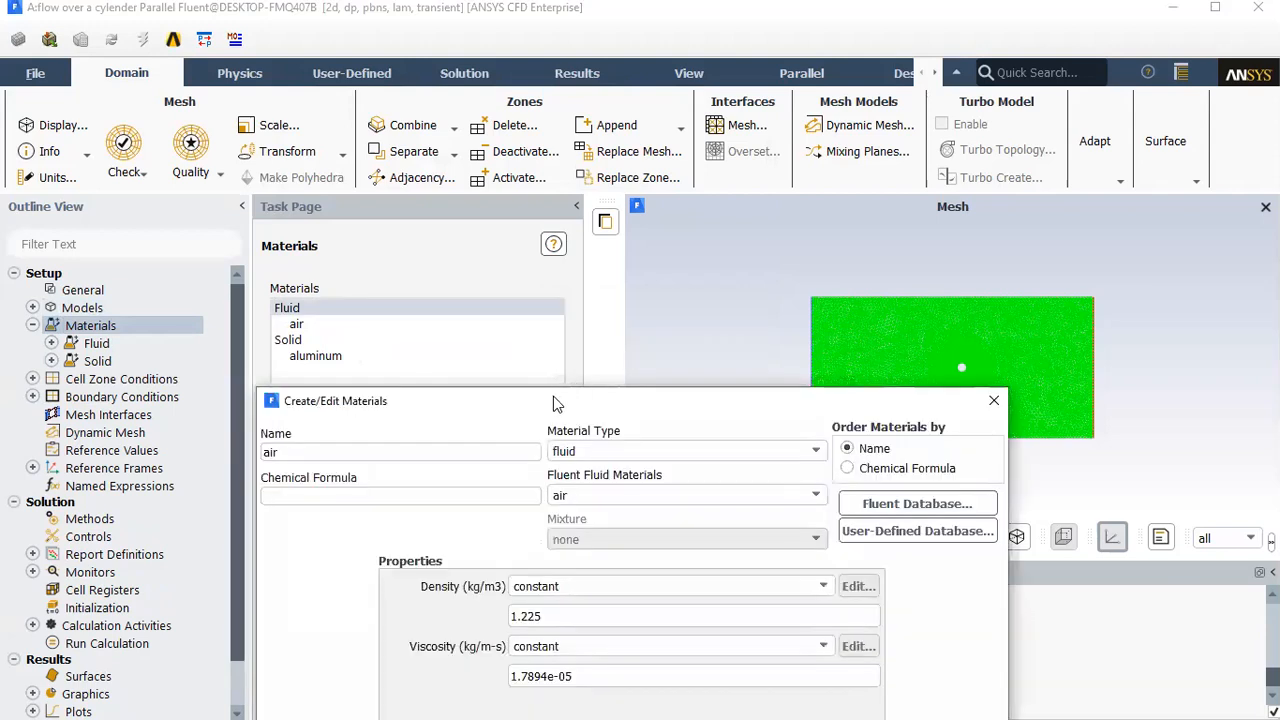
pyautogui.moveTo(553, 394); pyautogui.dragTo(541, 138)
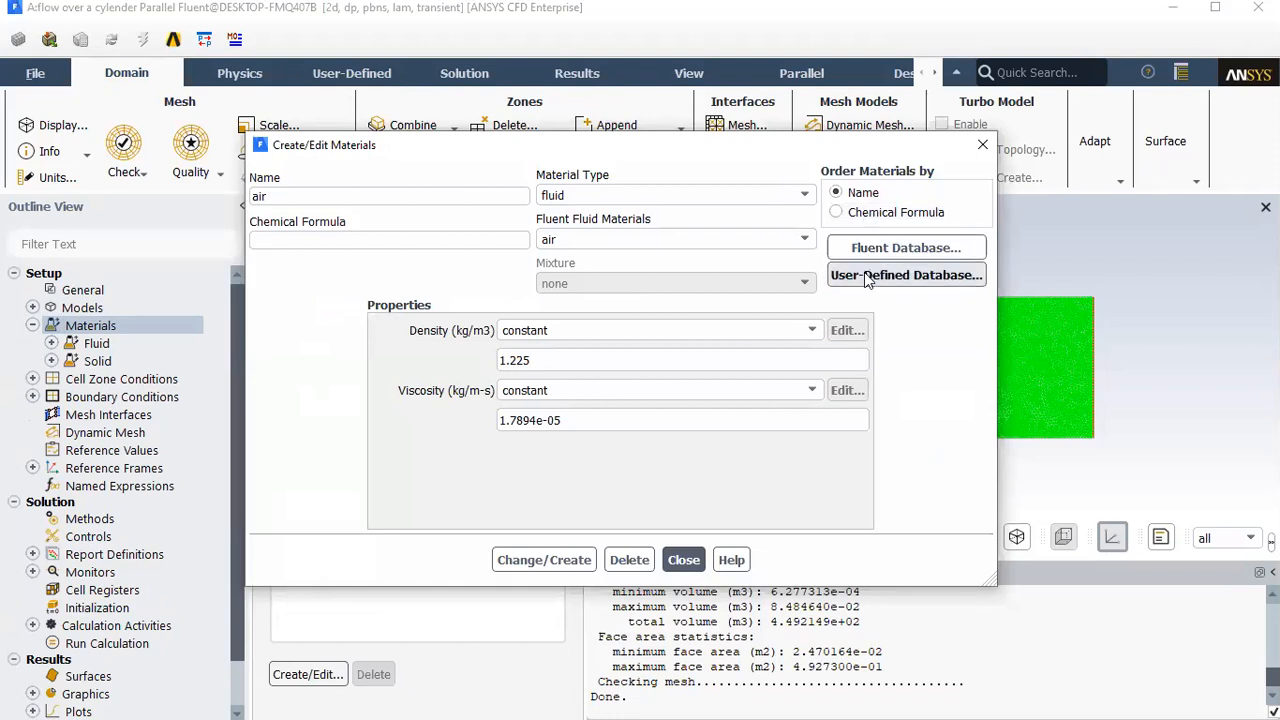
pyautogui.click(867, 276)
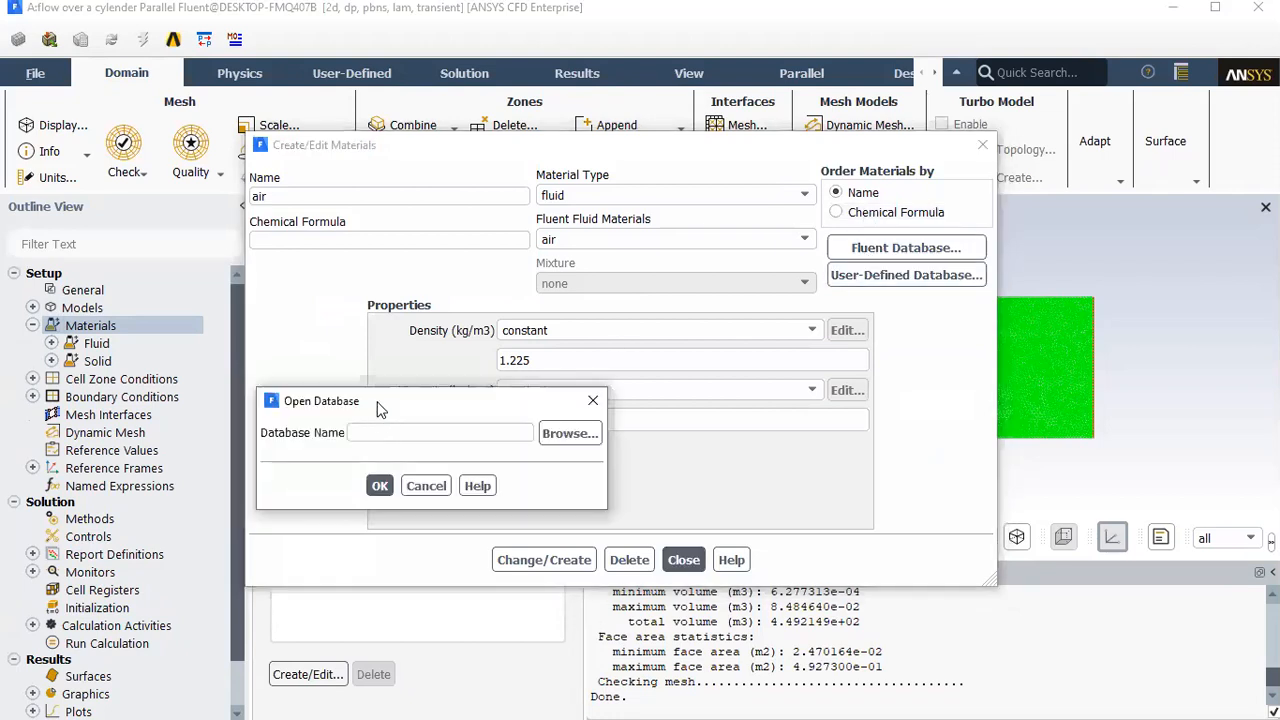
pyautogui.moveTo(380, 410); pyautogui.dragTo(404, 138)
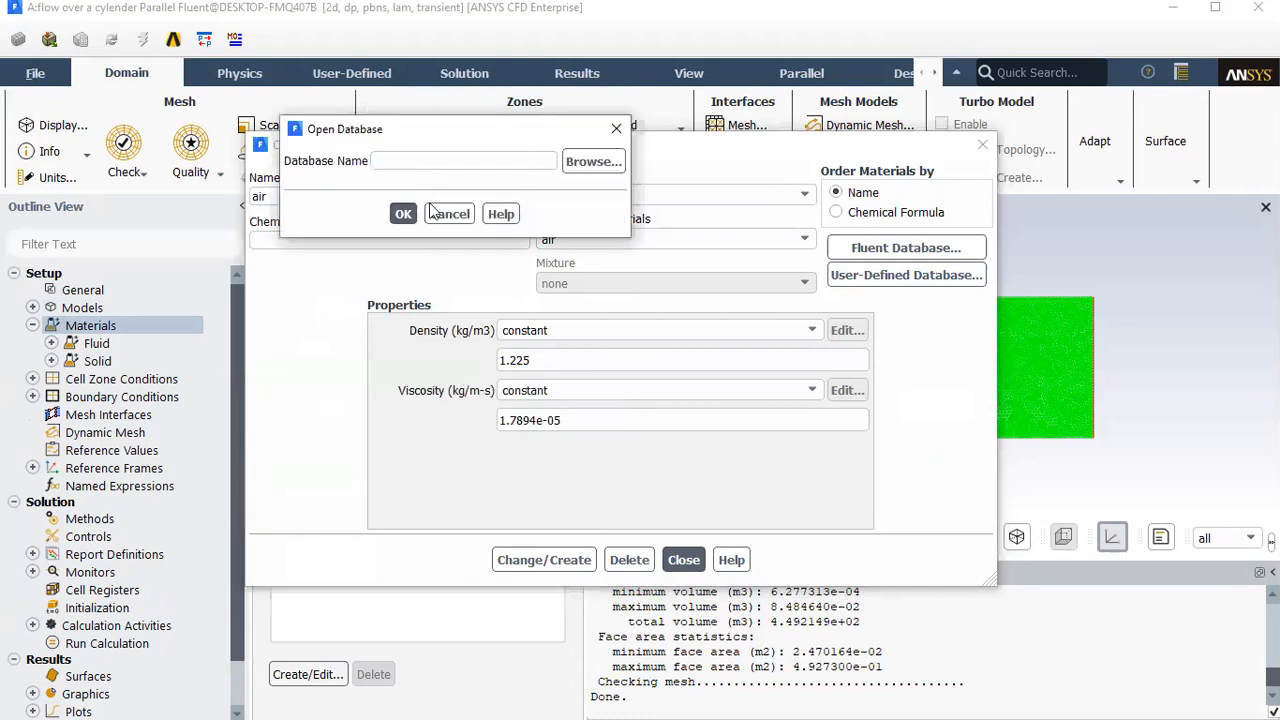
pyautogui.click(577, 172)
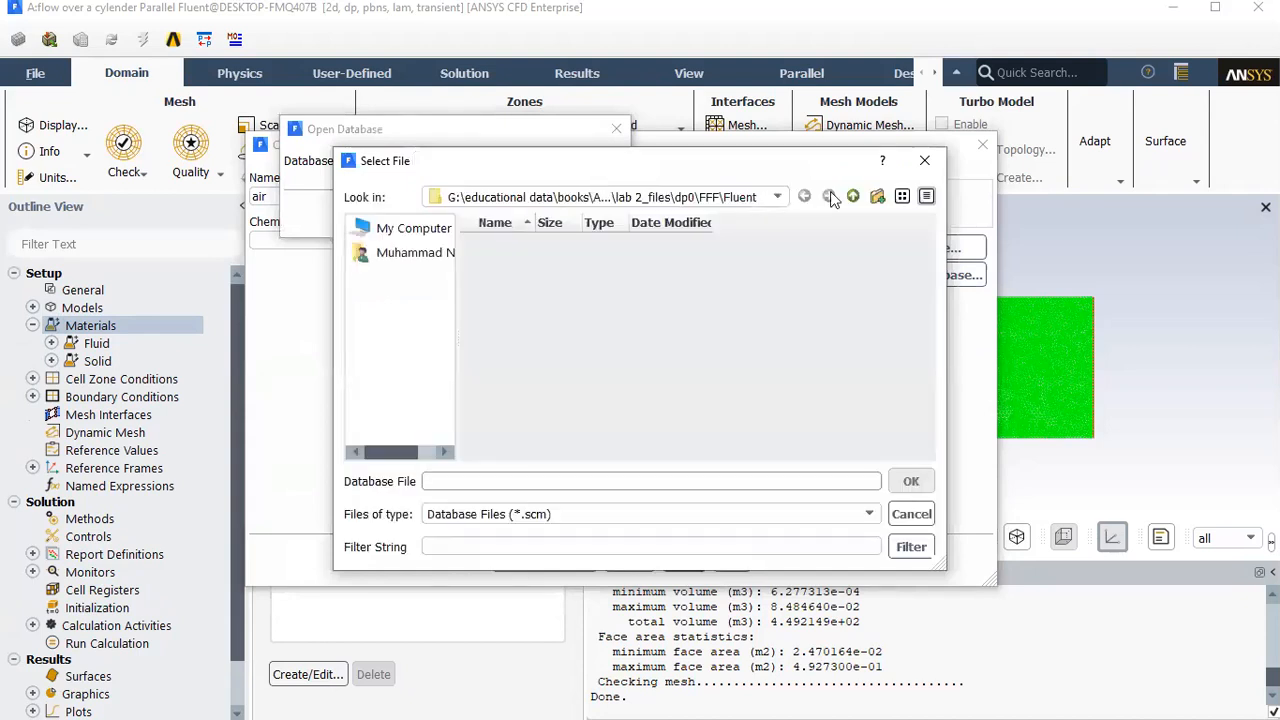
pyautogui.click(927, 165)
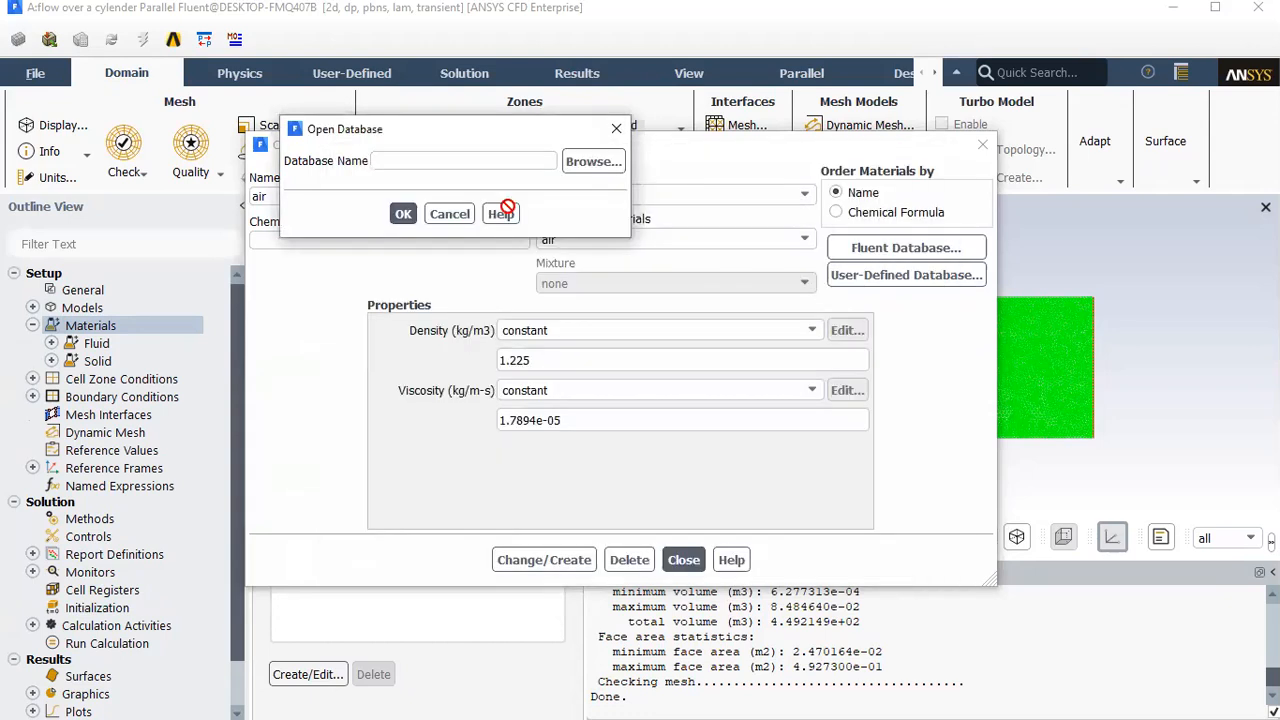
pyautogui.click(614, 131)
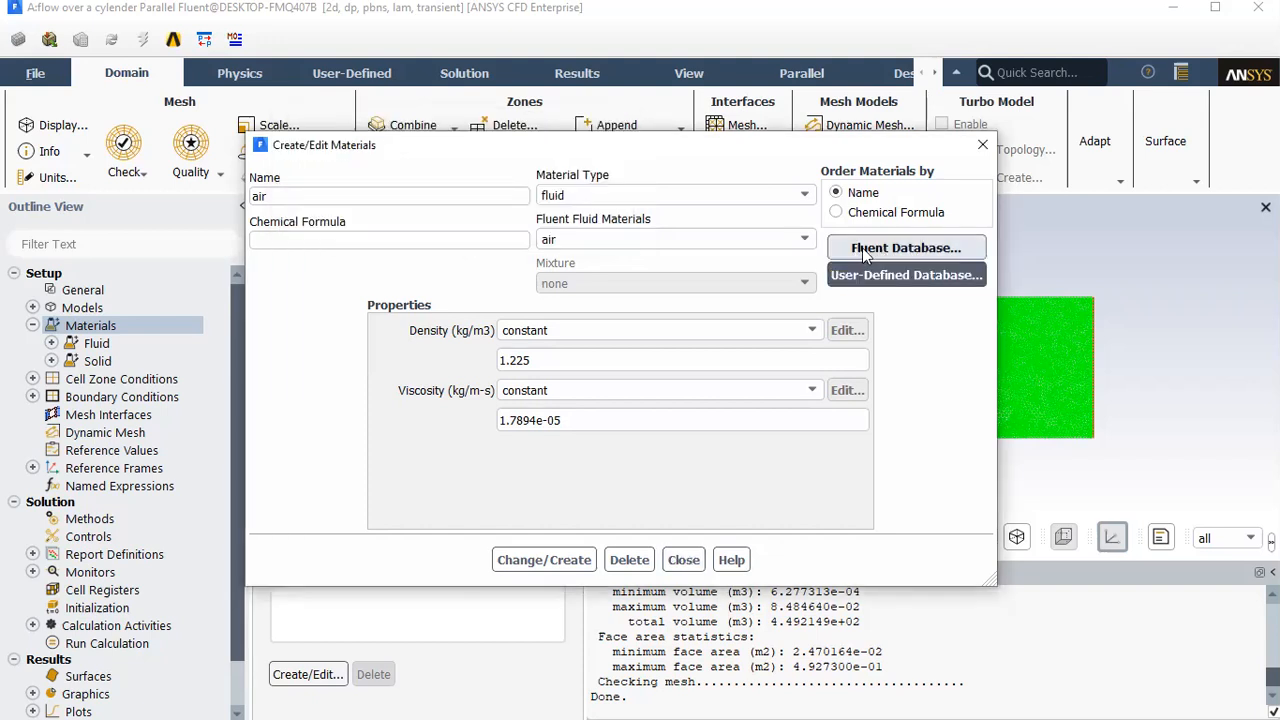
# Copy water-liquid (h2o<l>) from the Fluent database into the case's fluid materials
pyautogui.click(865, 252)
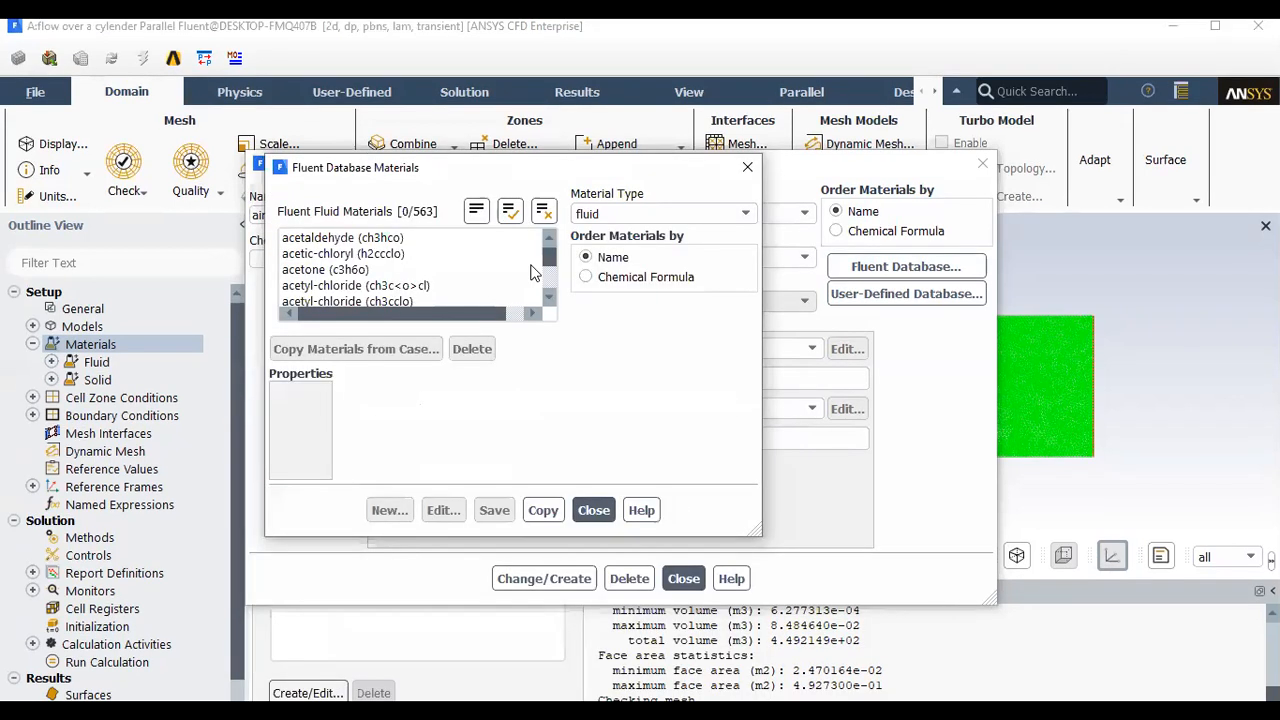
pyautogui.scroll(-3, 549, 281)
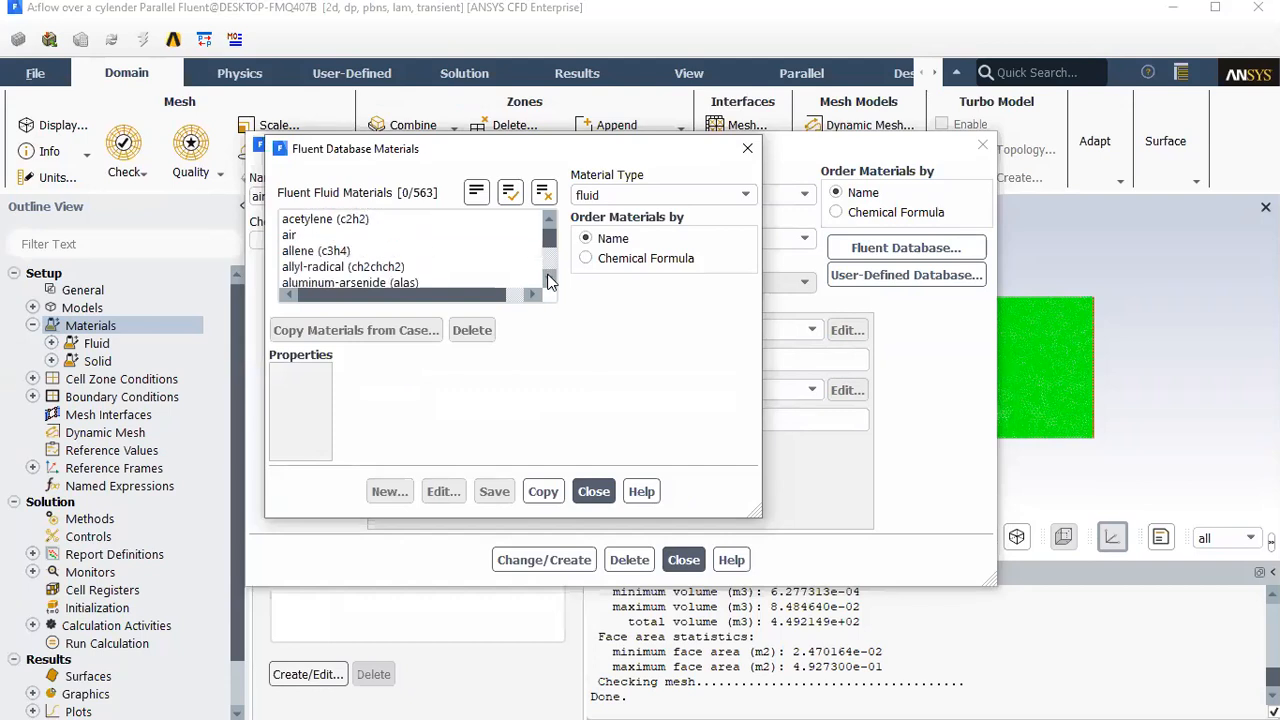
pyautogui.scroll(-5, 549, 281)
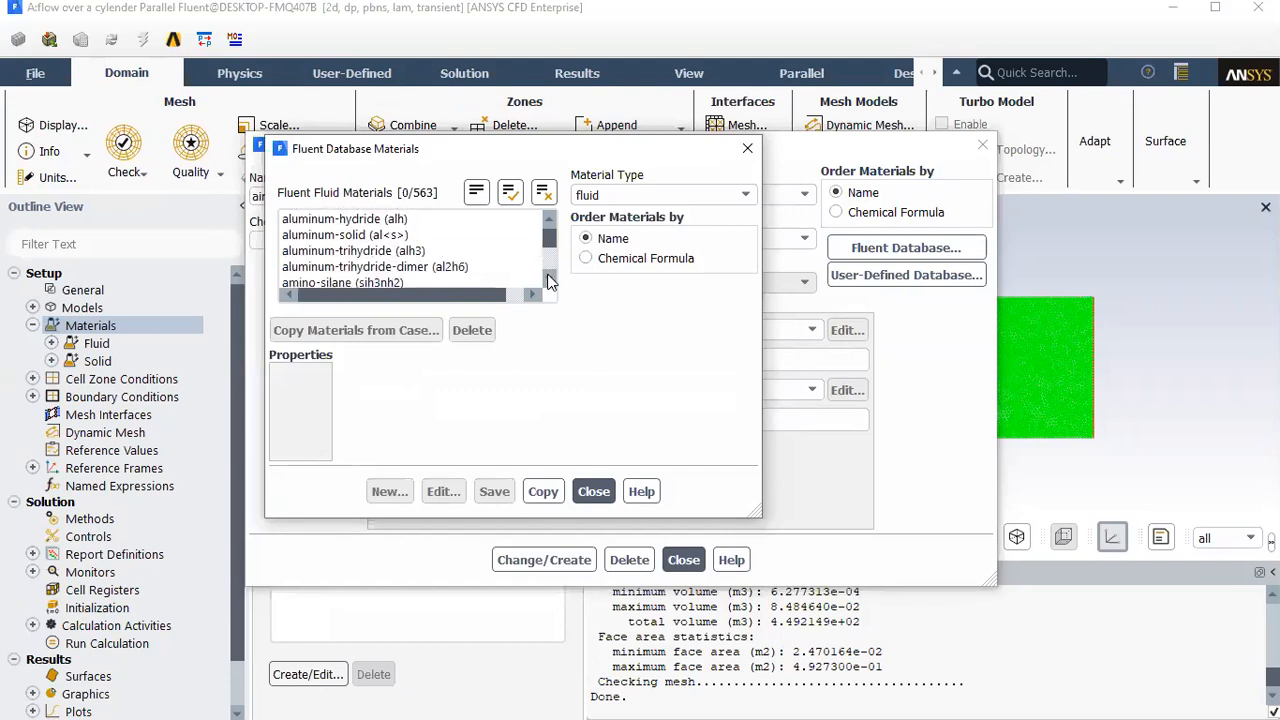
pyautogui.scroll(-10, 549, 281)
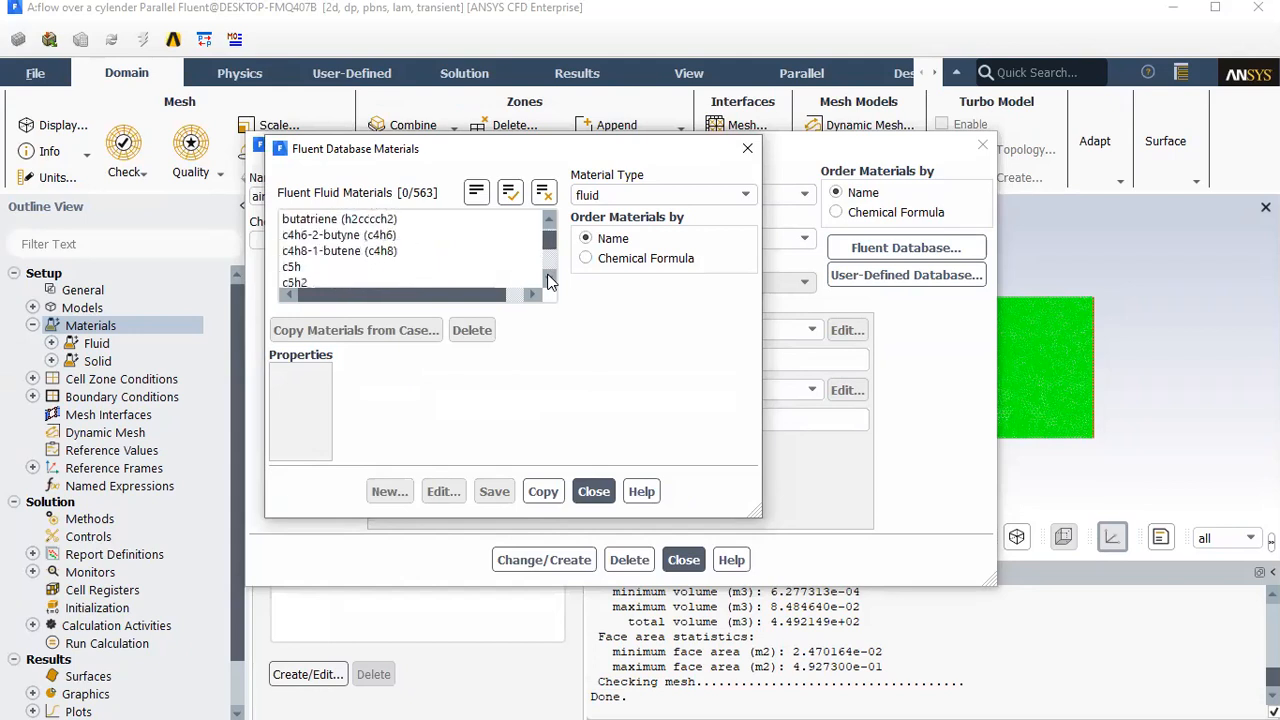
pyautogui.moveTo(548, 254); pyautogui.dragTo(549, 284)
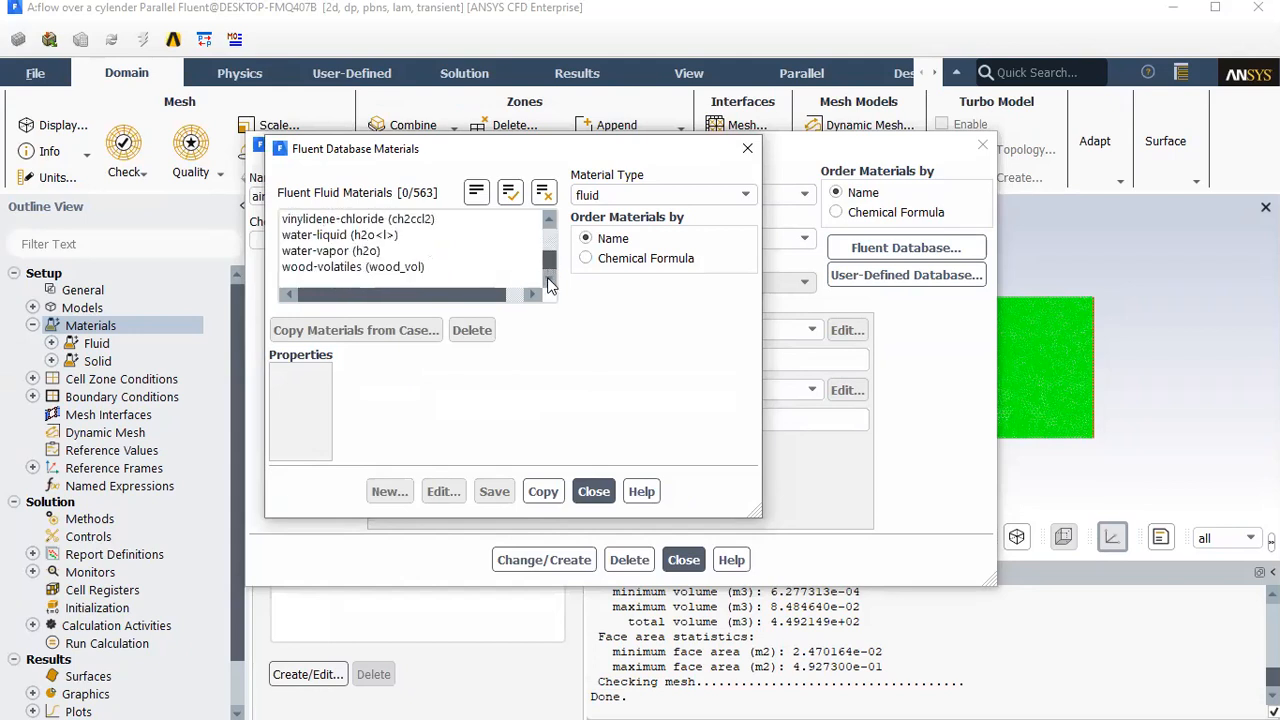
pyautogui.click(390, 236)
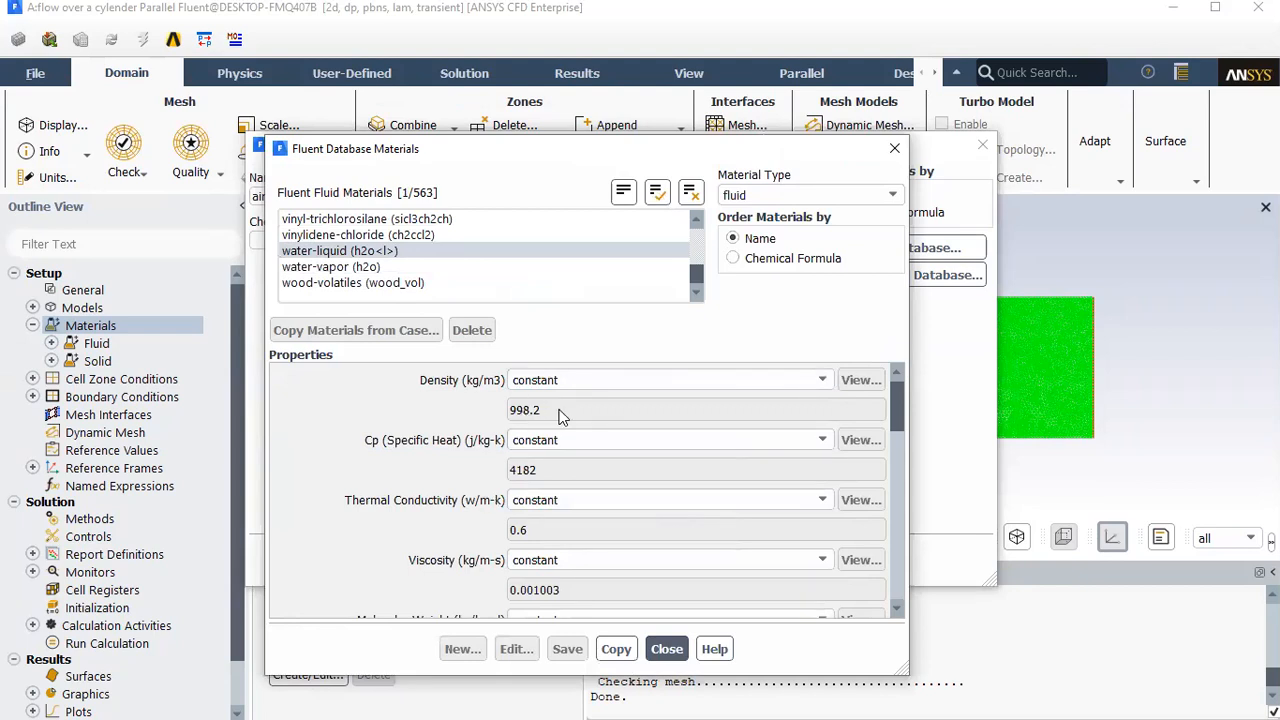
pyautogui.click(618, 650)
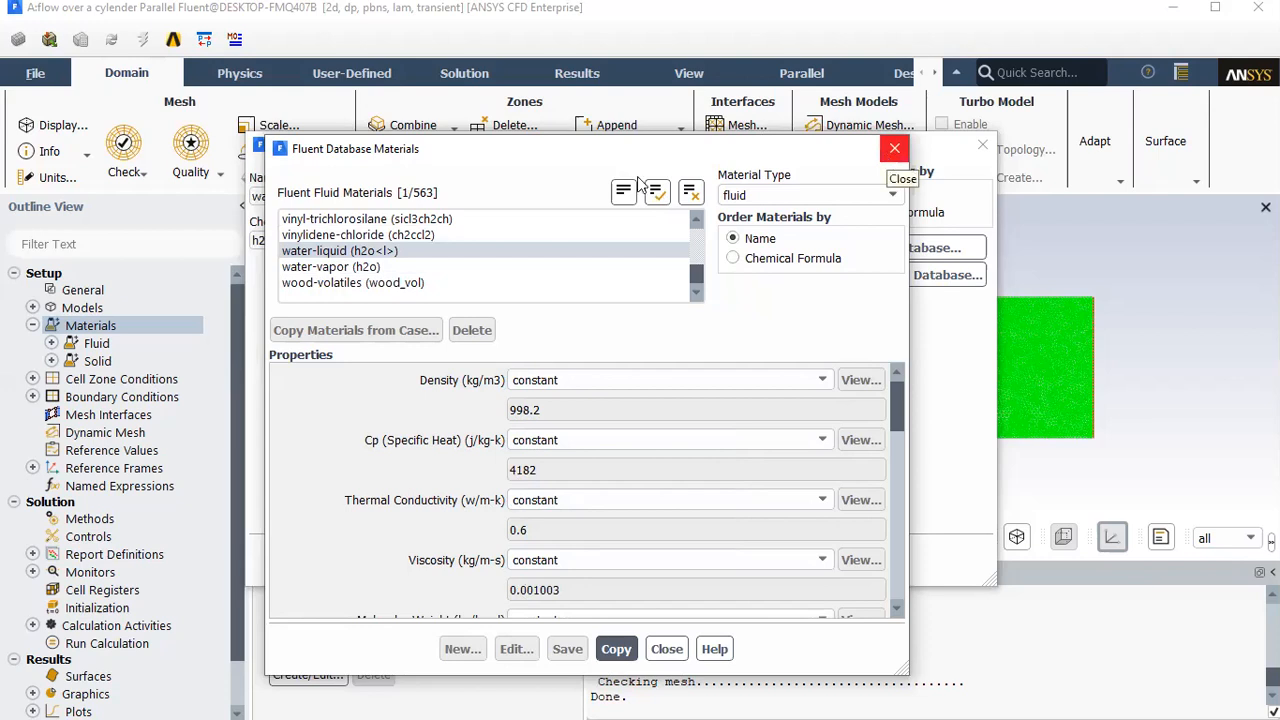
pyautogui.click(893, 149)
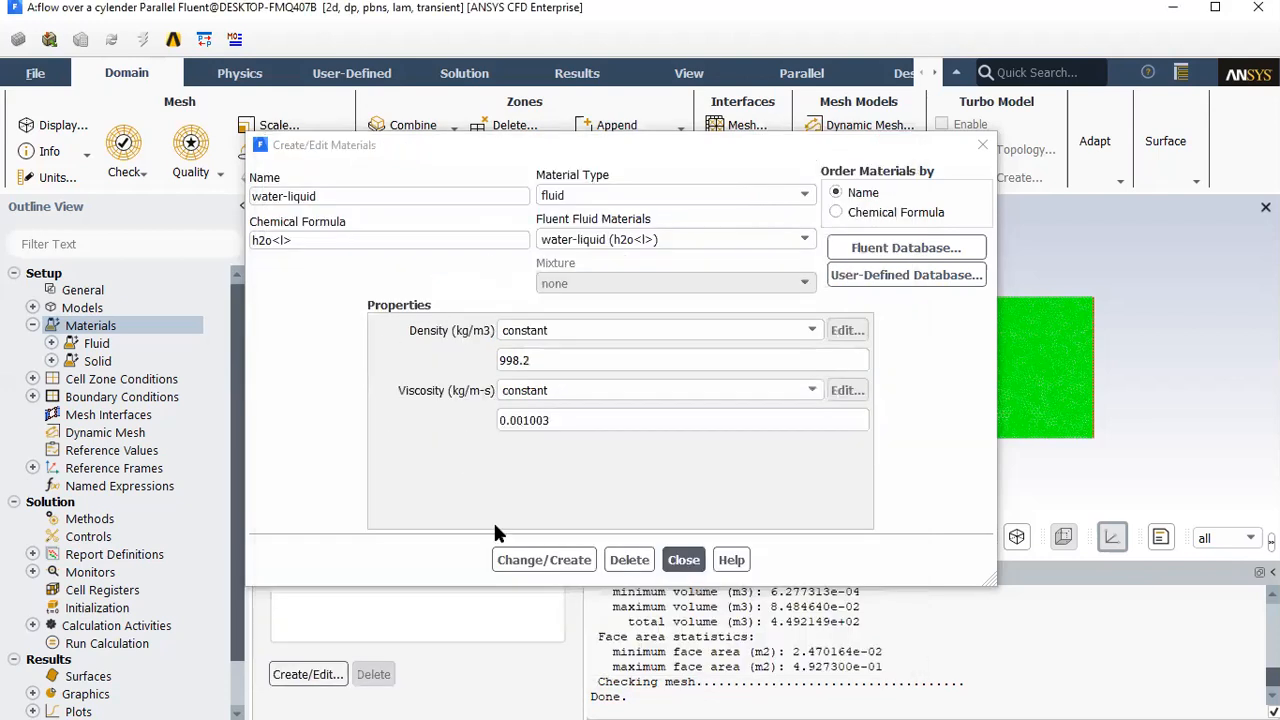
pyautogui.click(684, 560)
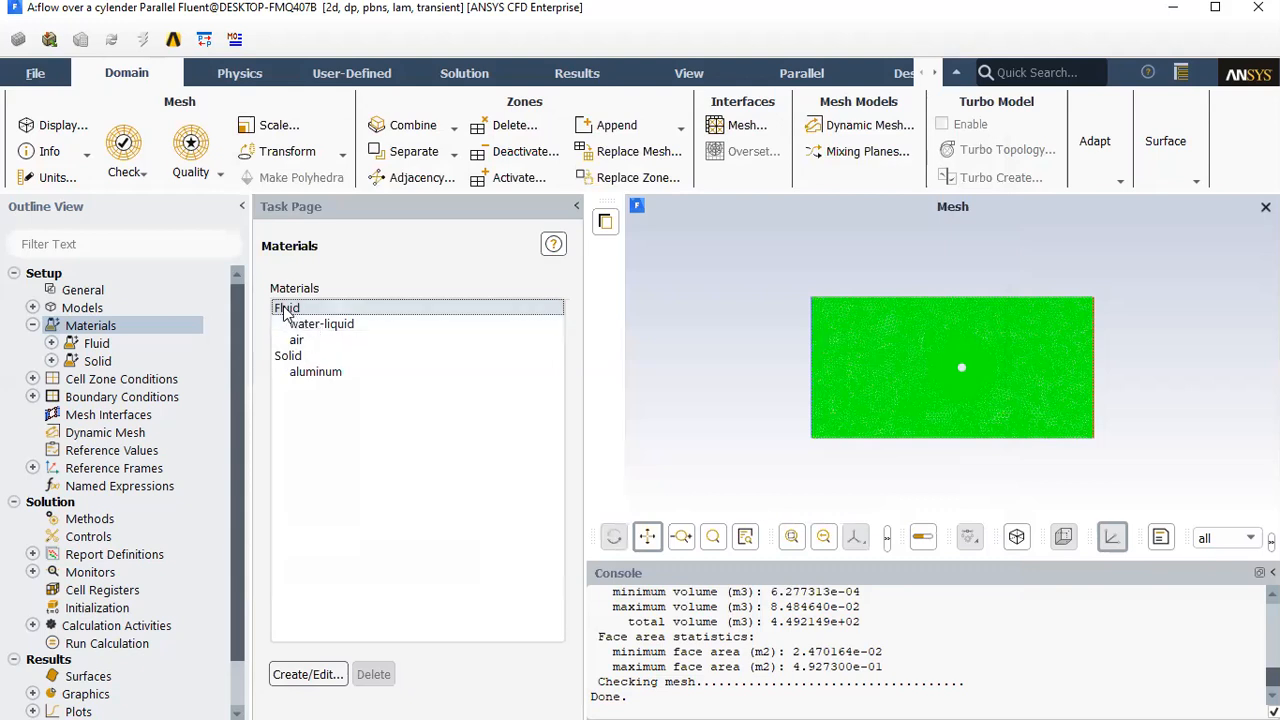
# Review the water-liquid entry and its properties in the Fluent materials database
pyautogui.doubleClick(285, 310)
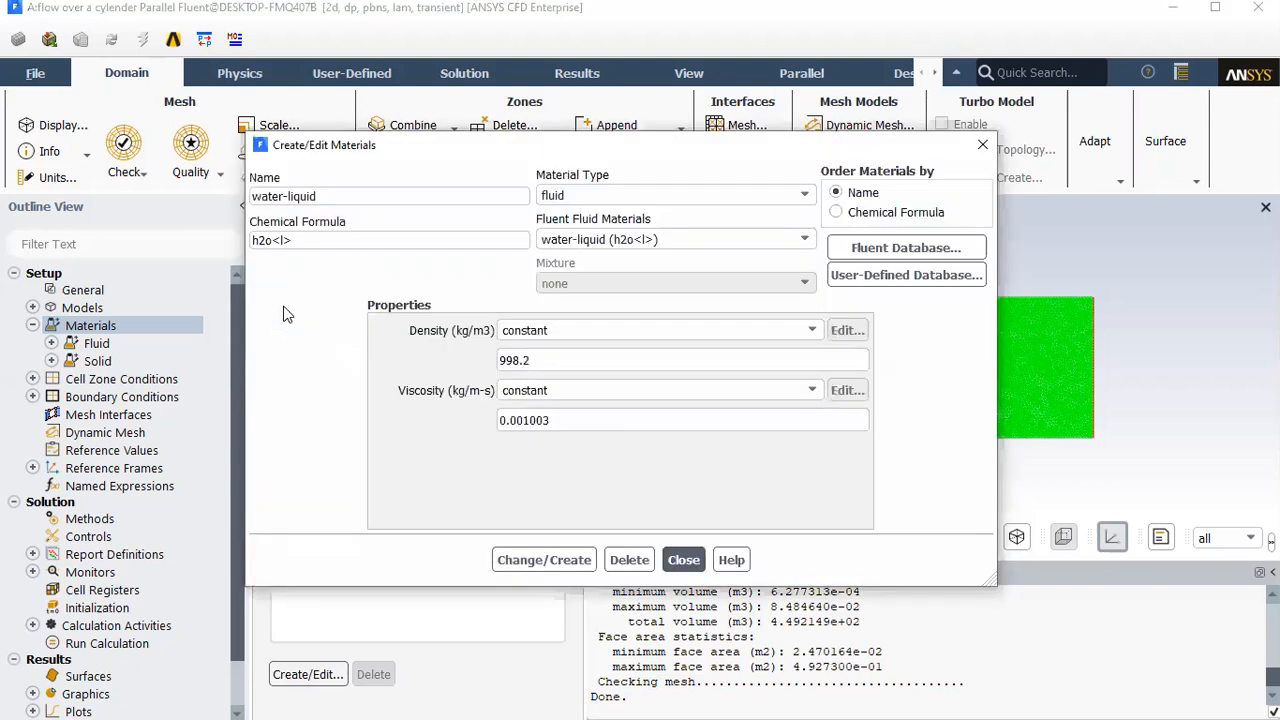
pyautogui.click(862, 250)
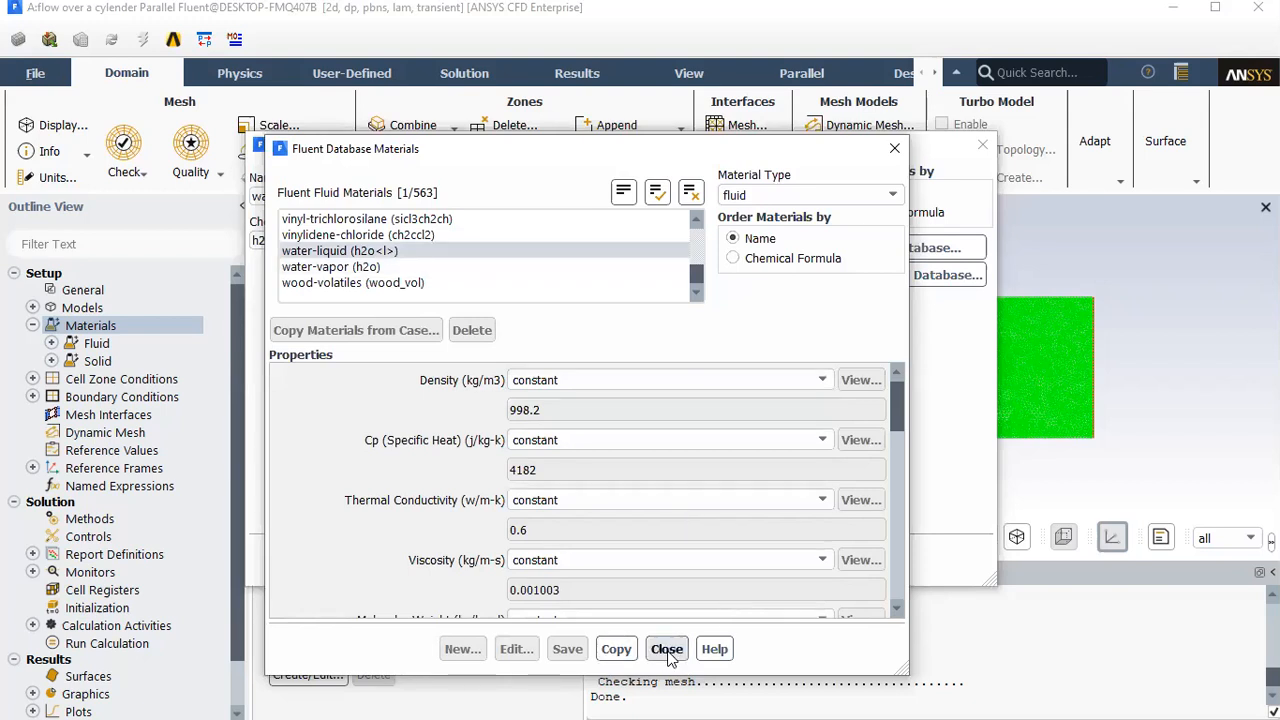
pyautogui.click(895, 149)
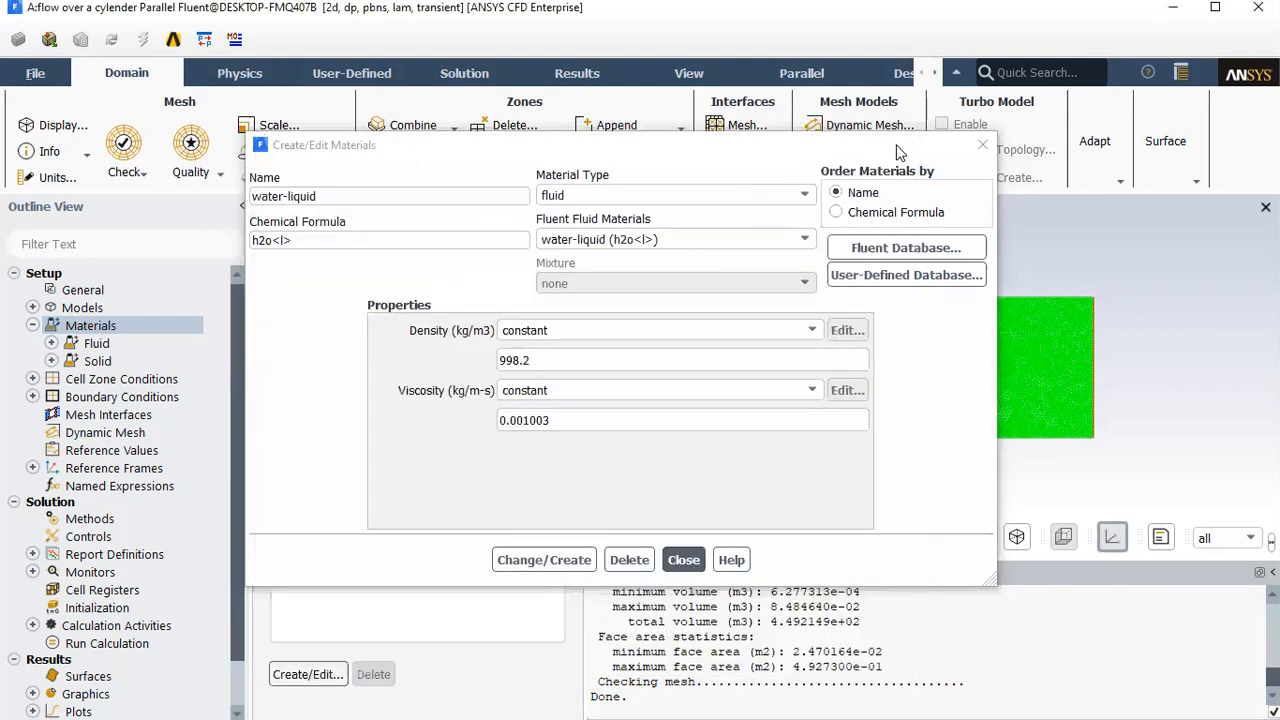
pyautogui.click(683, 561)
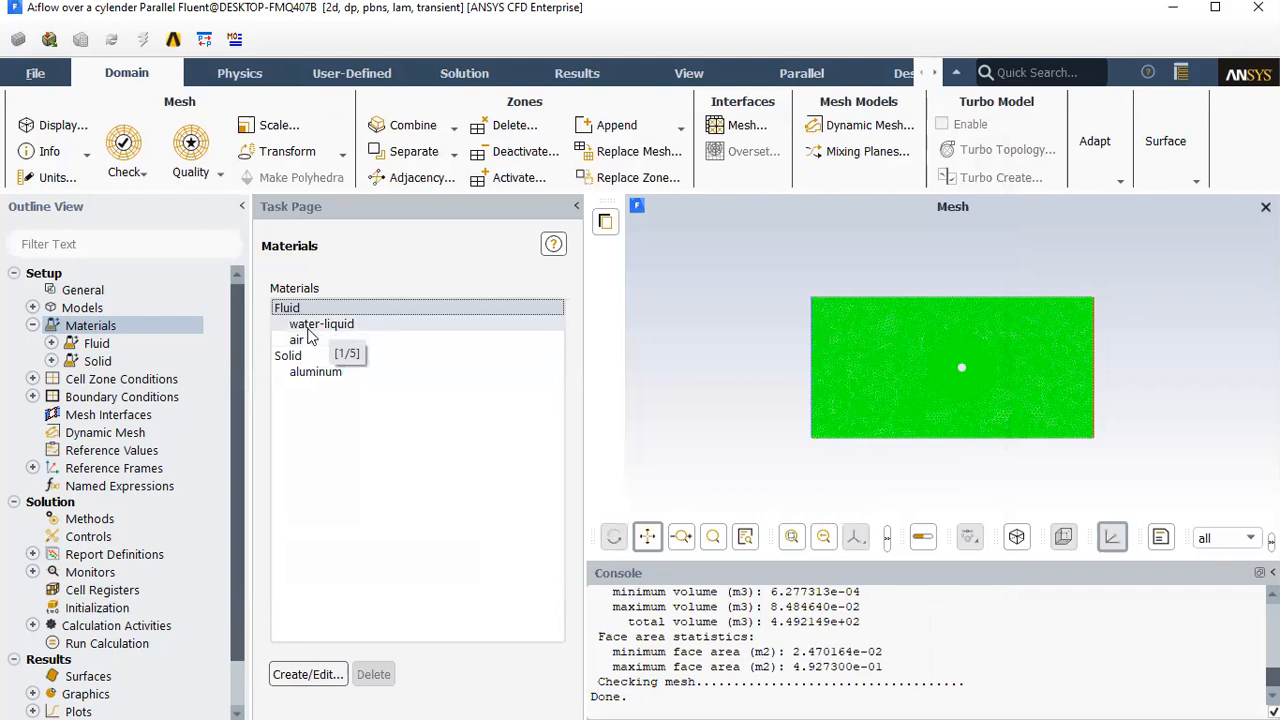
# Edit the water-liquid material to a constant density of 2 kg/m3 and a viscosity of 0.008003 kg/m-s
pyautogui.click(310, 330)
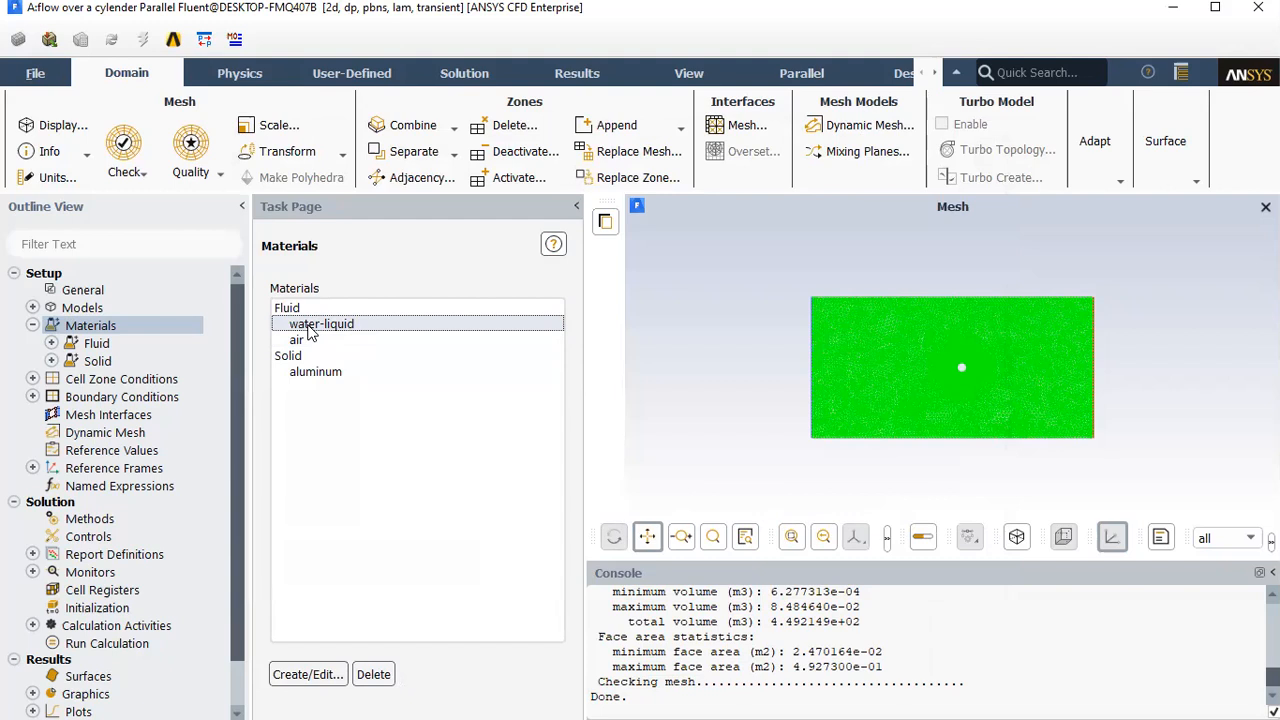
pyautogui.doubleClick(310, 330)
pyautogui.click(530, 361)
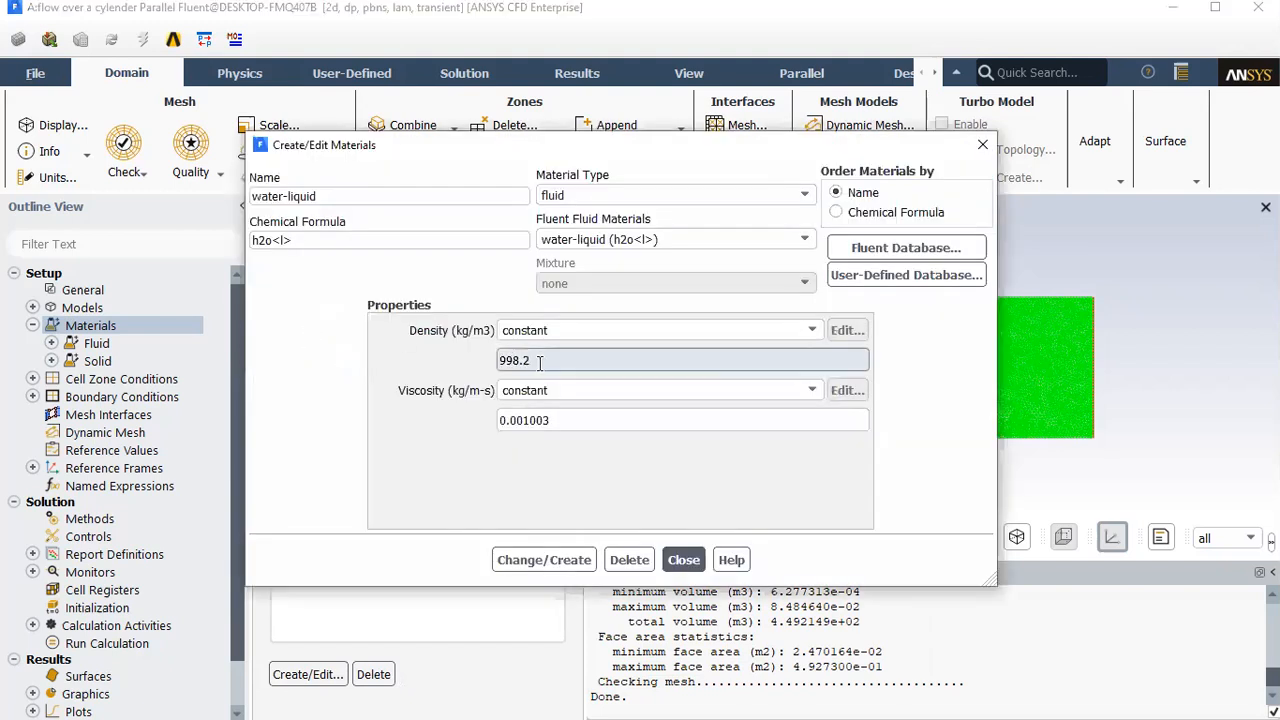
pyautogui.moveTo(540, 363); pyautogui.dragTo(448, 370)
pyautogui.write('2')
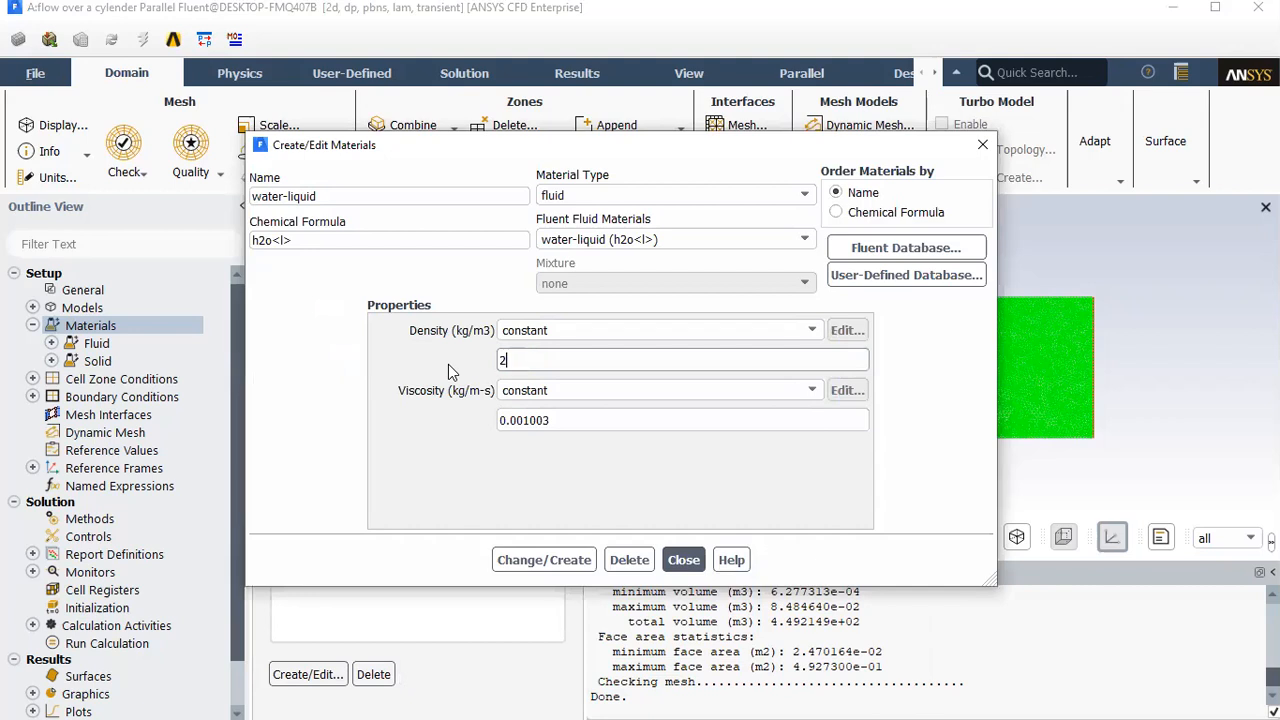
pyautogui.click(560, 419)
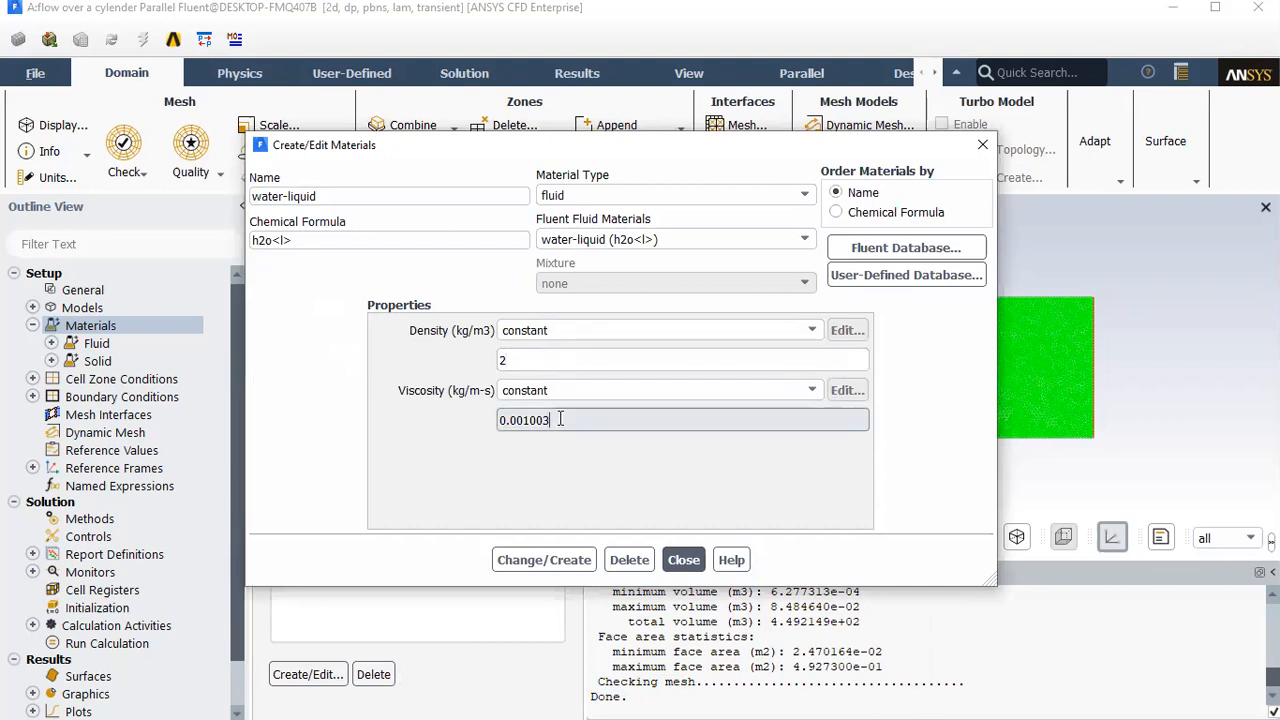
pyautogui.click(530, 420)
pyautogui.press('BackSpace')
pyautogui.write('8')
# Rename the edited material fluid-1 with an empty chemical formula, and save it by overwriting water-liquid
pyautogui.click(322, 196)
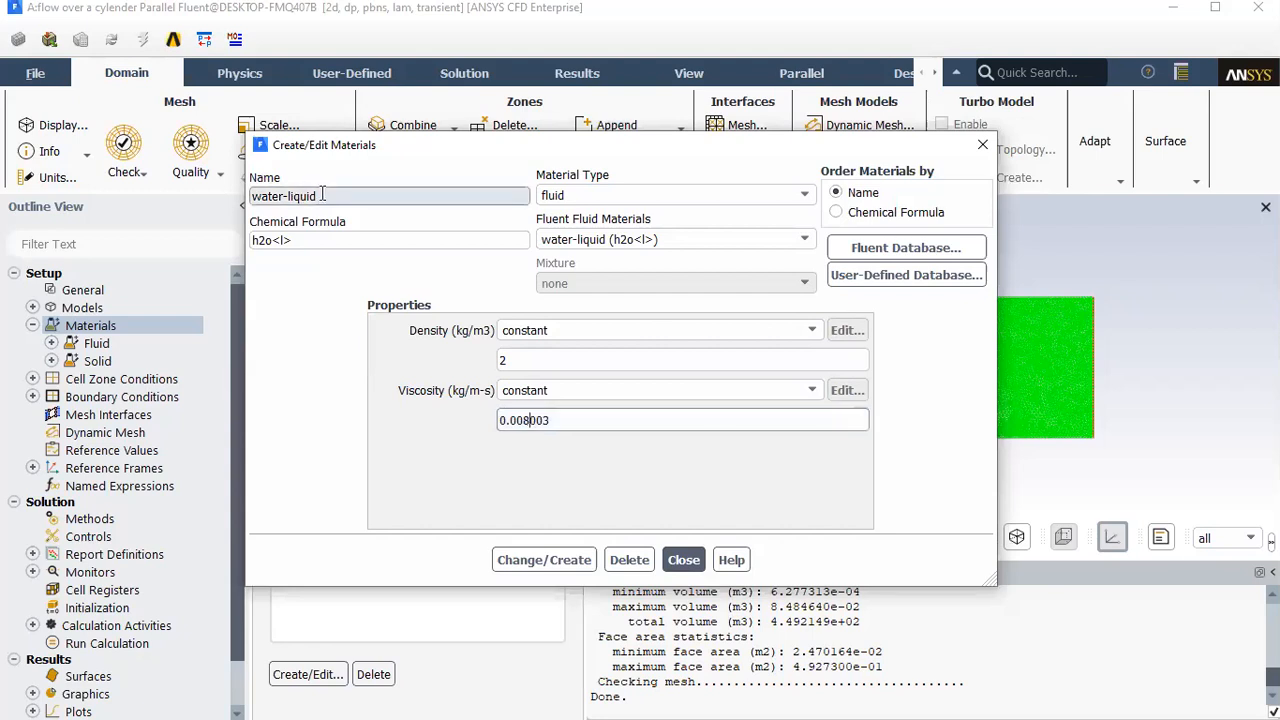
pyautogui.moveTo(322, 196); pyautogui.dragTo(237, 186)
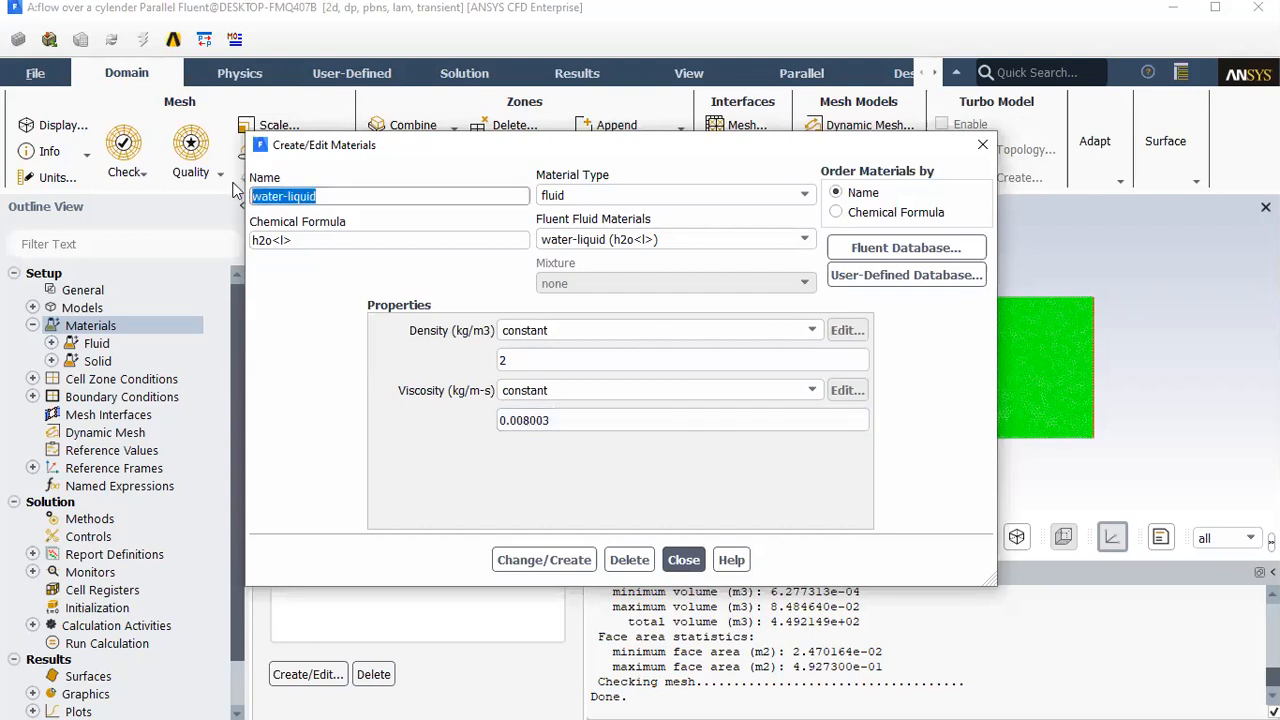
pyautogui.write('fl')
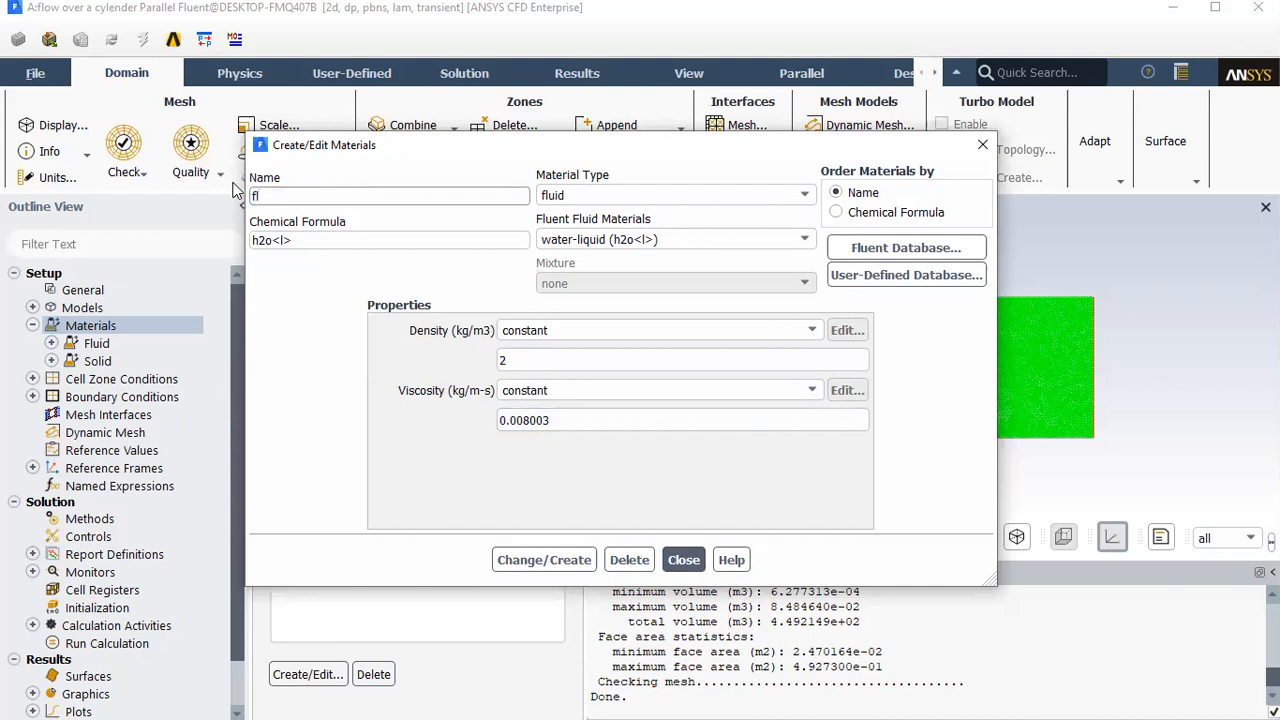
pyautogui.write('uid-1')
pyautogui.click(334, 240)
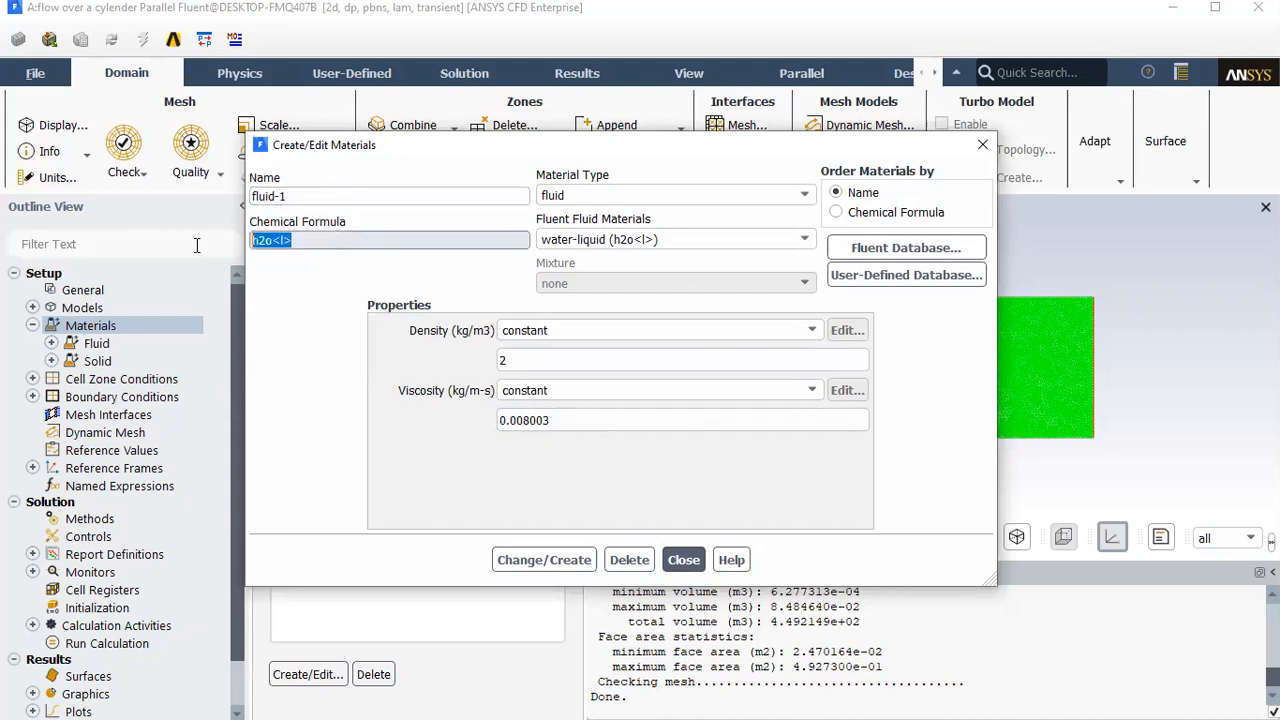
pyautogui.press('BackSpace')
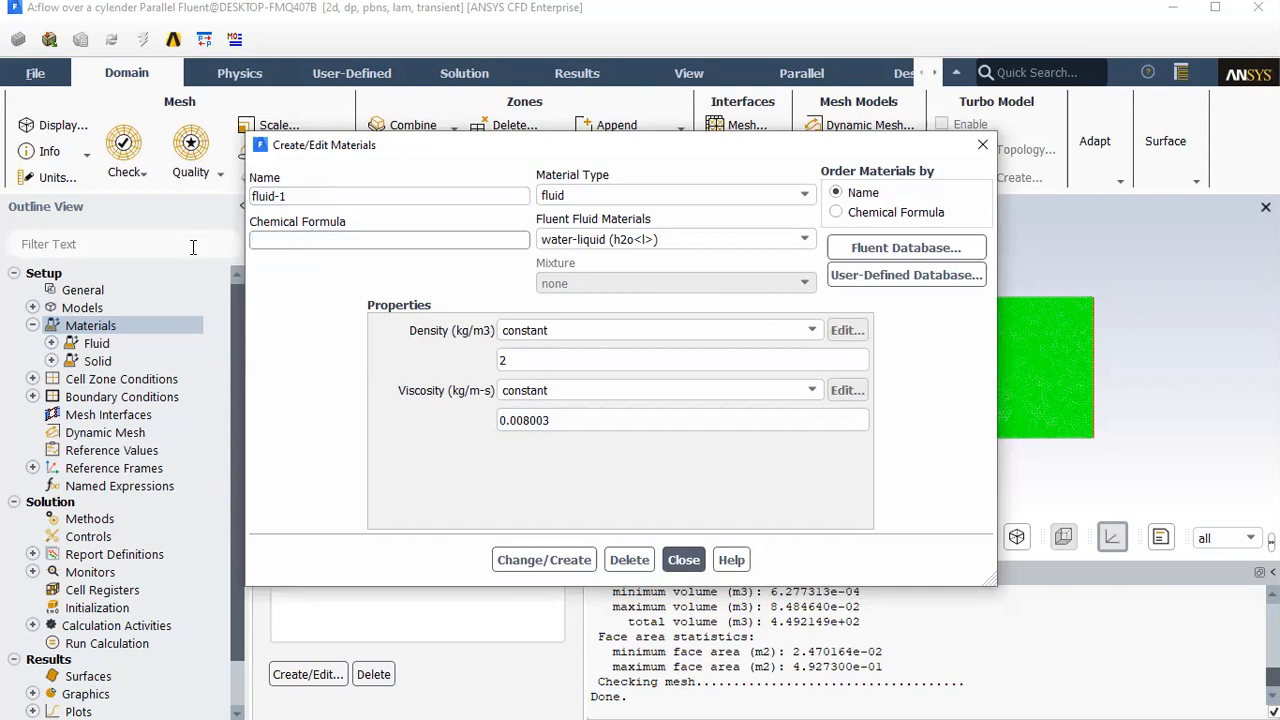
pyautogui.click(556, 561)
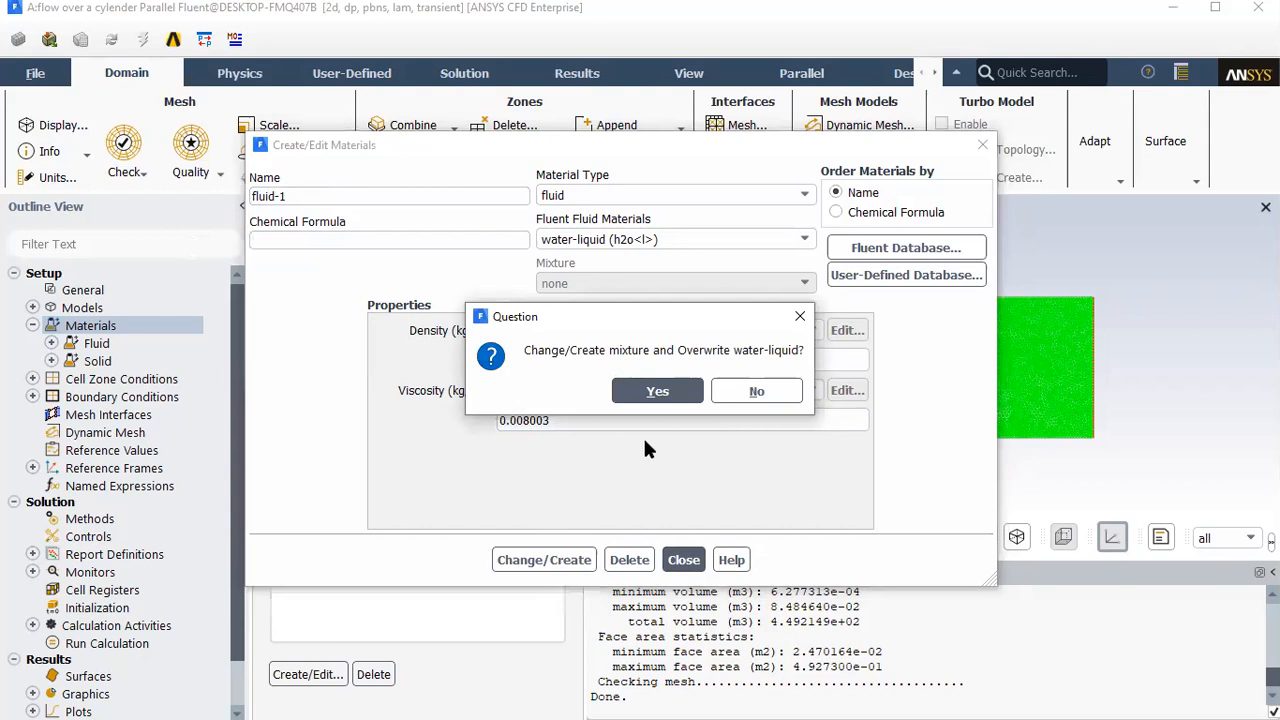
pyautogui.click(655, 393)
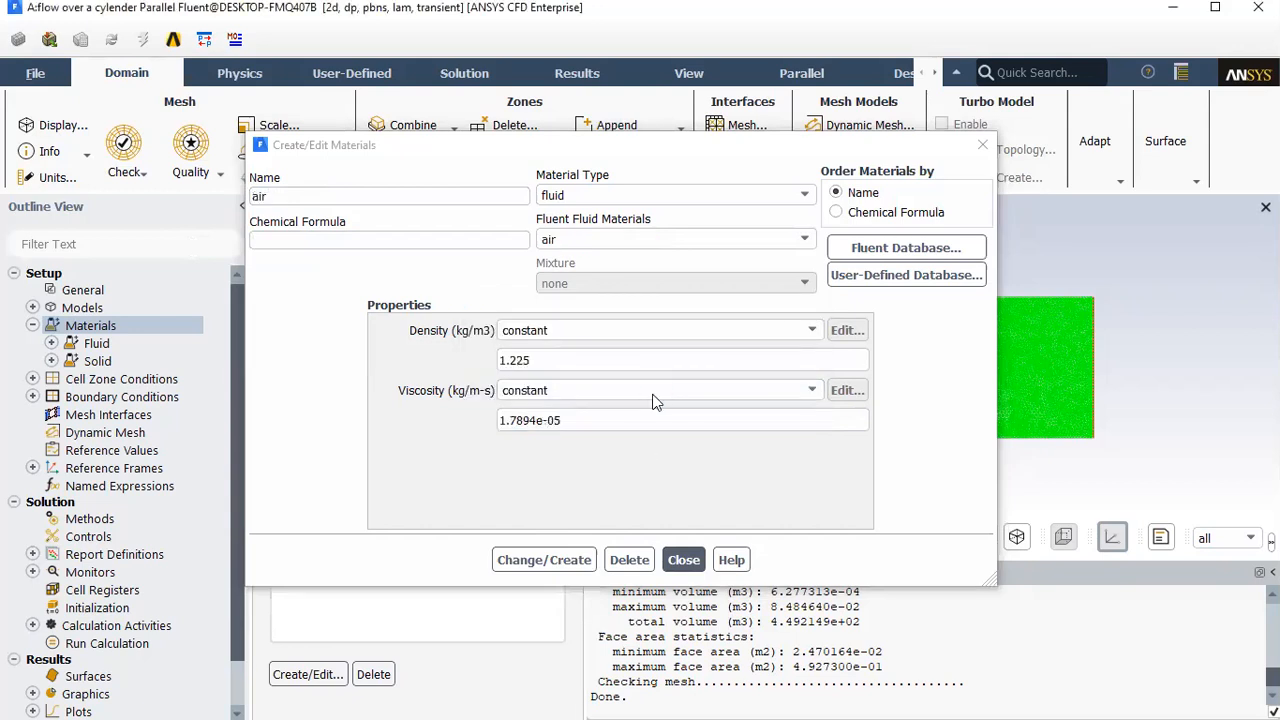
pyautogui.click(980, 148)
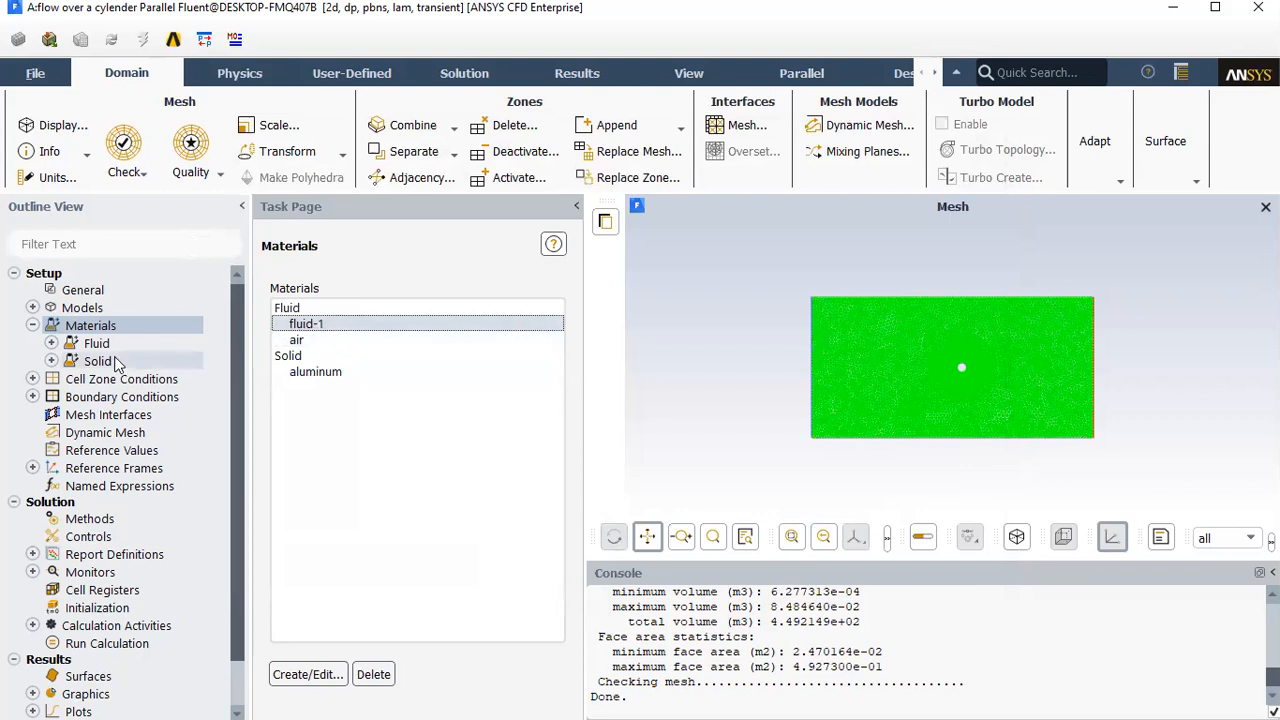
# Look through the cell zone conditions and check the boundary type of the cylinder zone
pyautogui.doubleClick(70, 385)
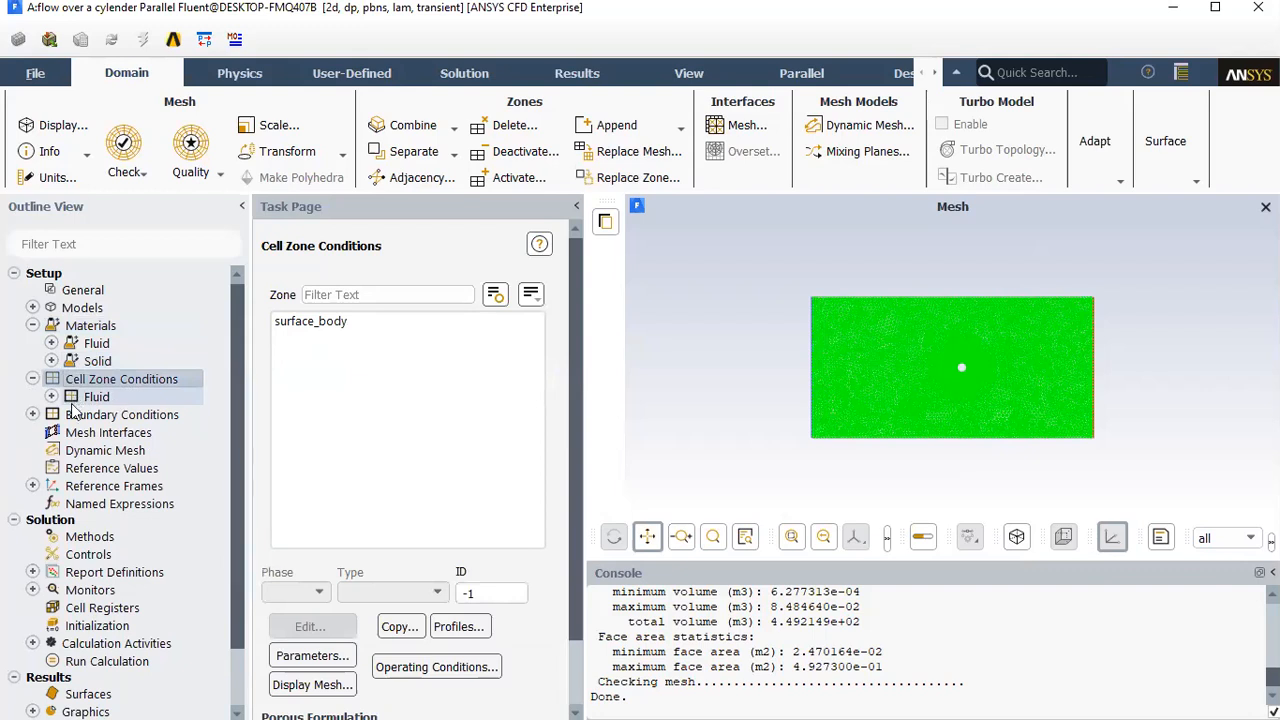
pyautogui.doubleClick(78, 415)
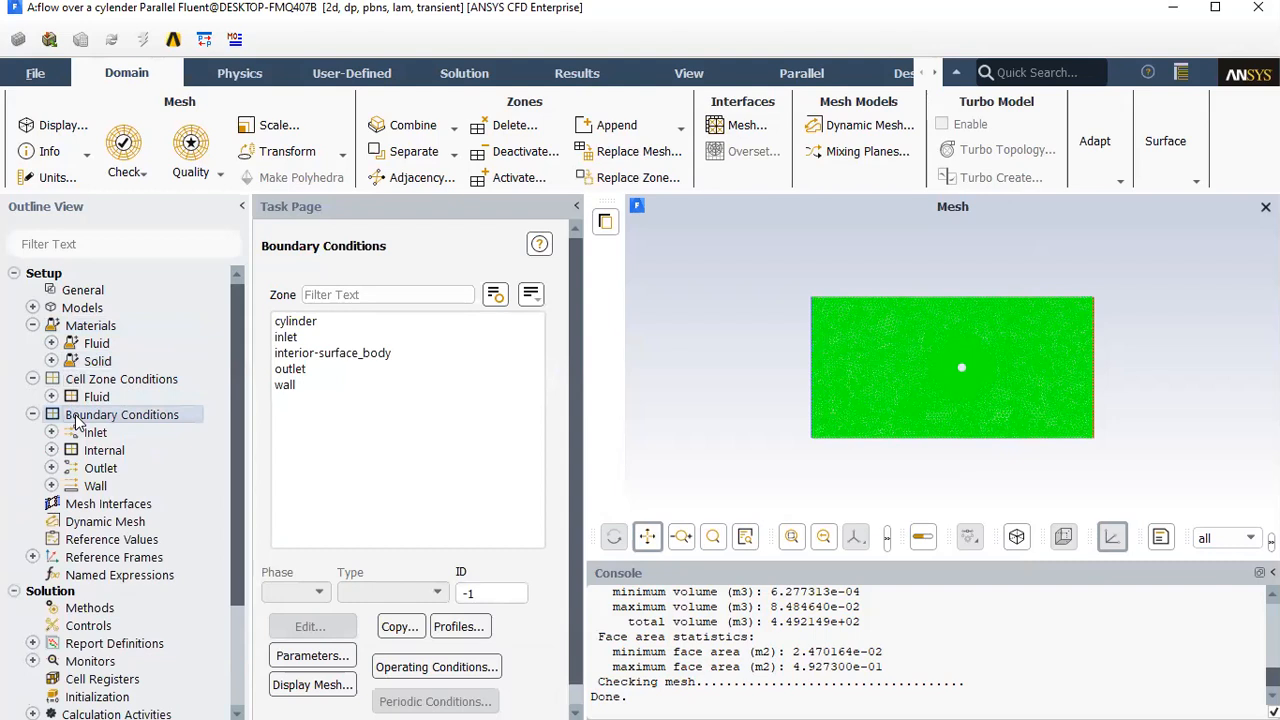
pyautogui.click(300, 322)
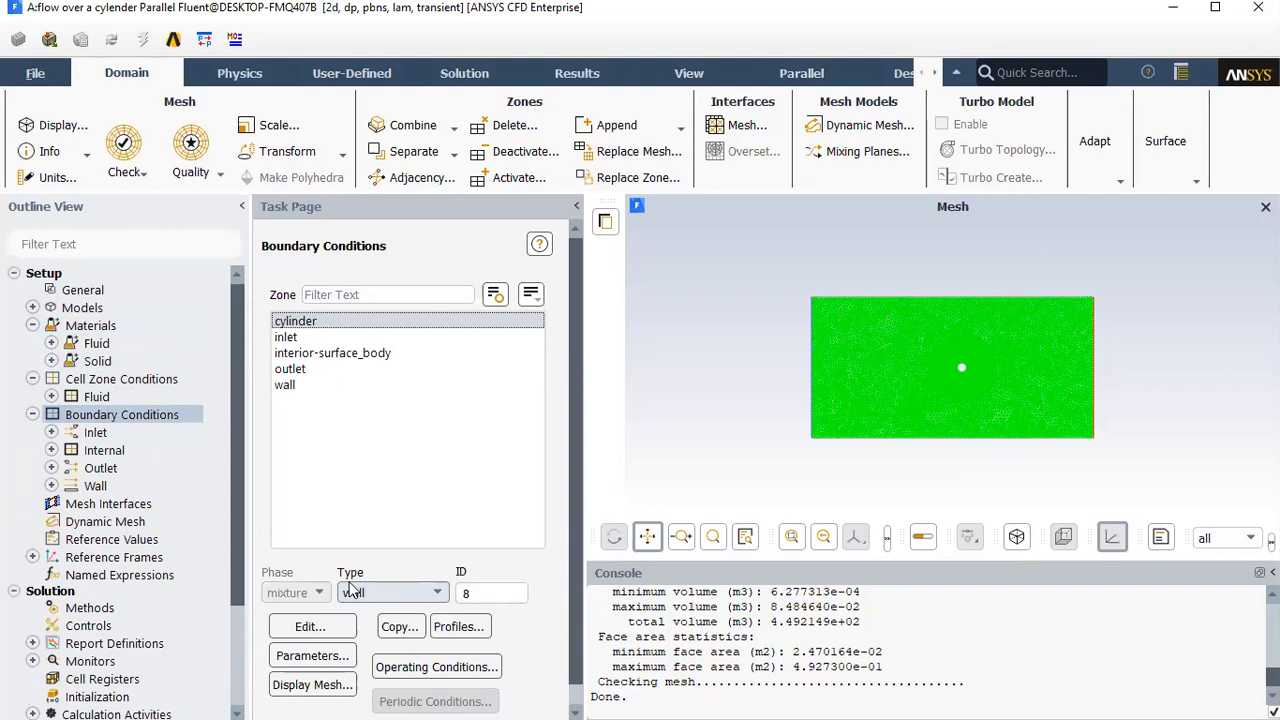
# Specify the inlet boundary's velocity by Components, with an X-Velocity of 10 m/s
pyautogui.click(296, 339)
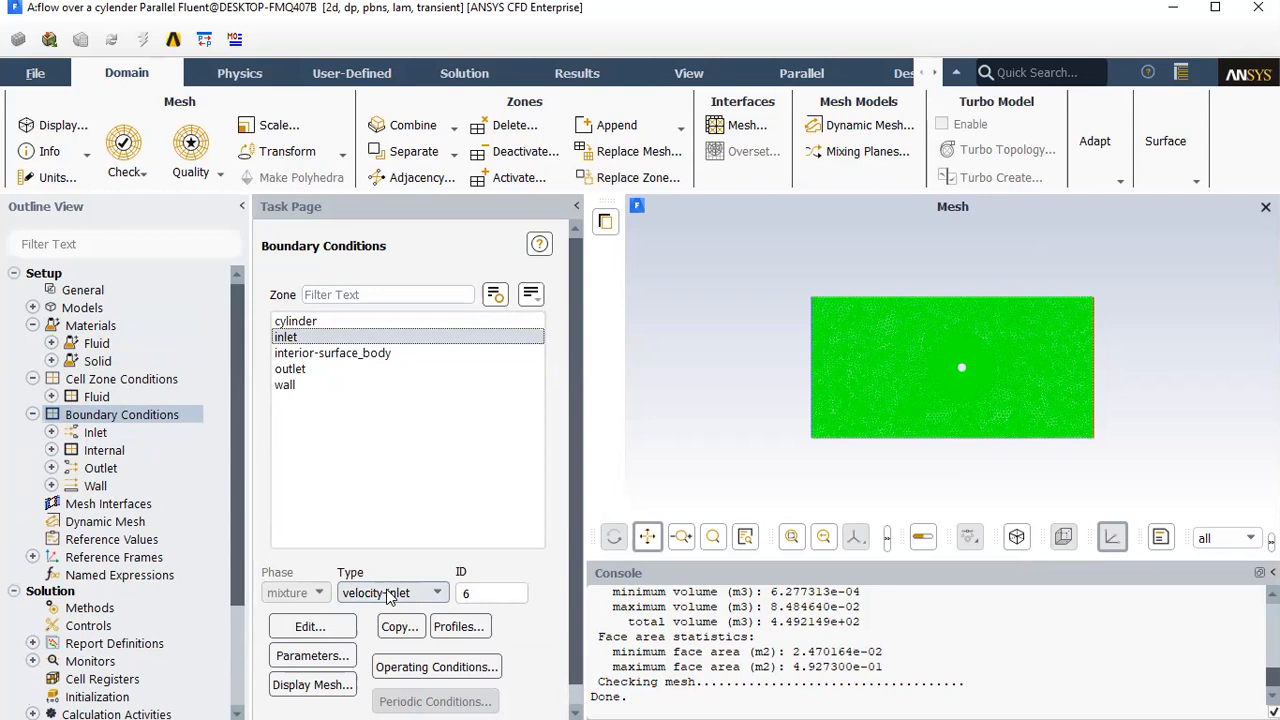
pyautogui.click(326, 632)
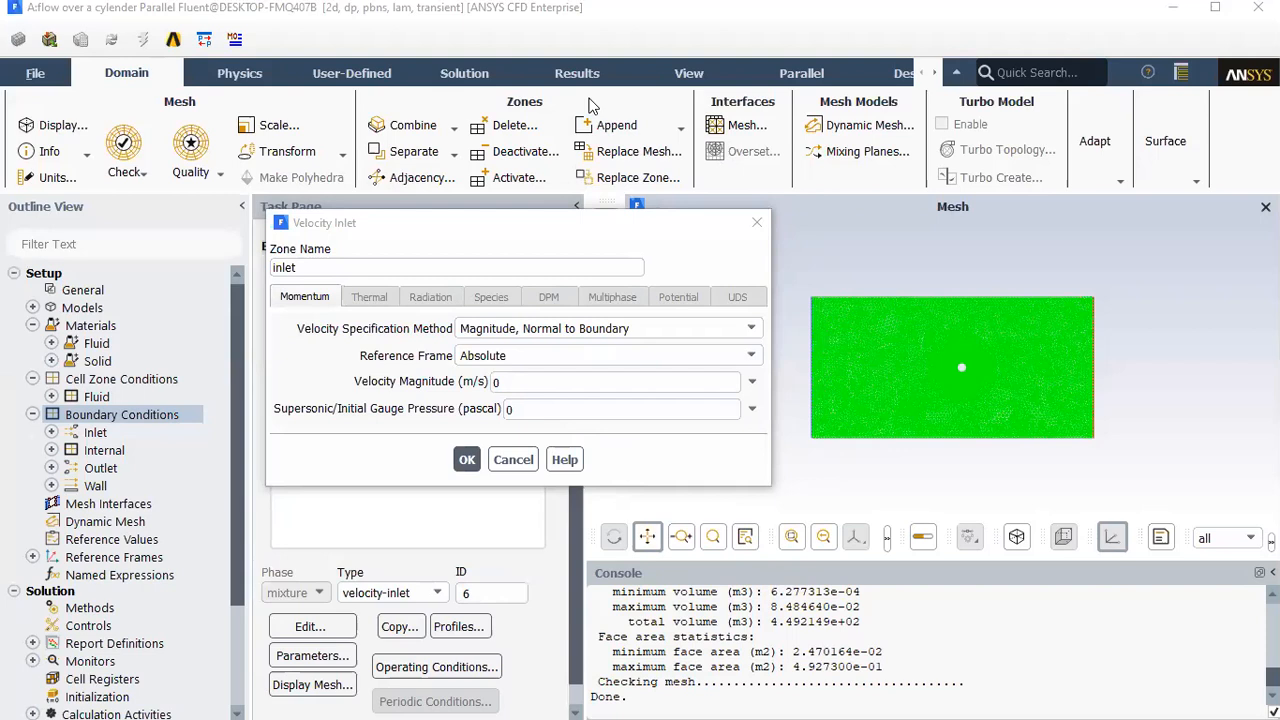
pyautogui.click(583, 334)
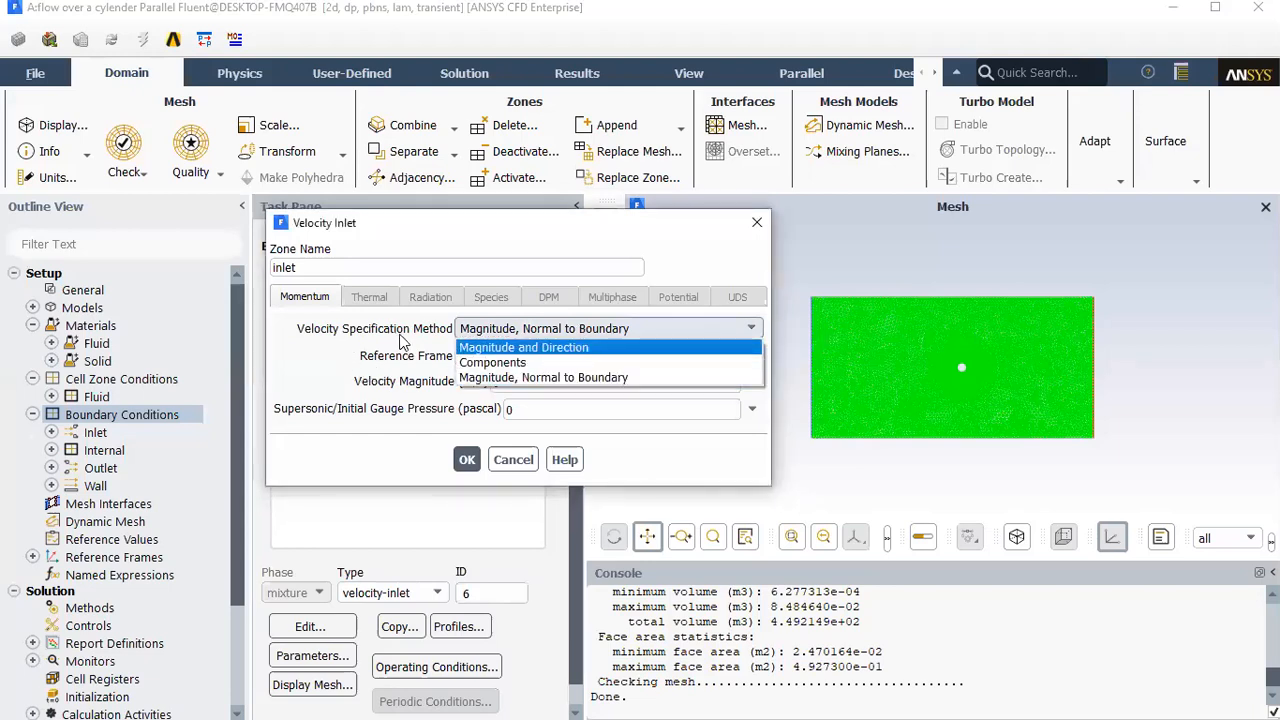
pyautogui.click(476, 363)
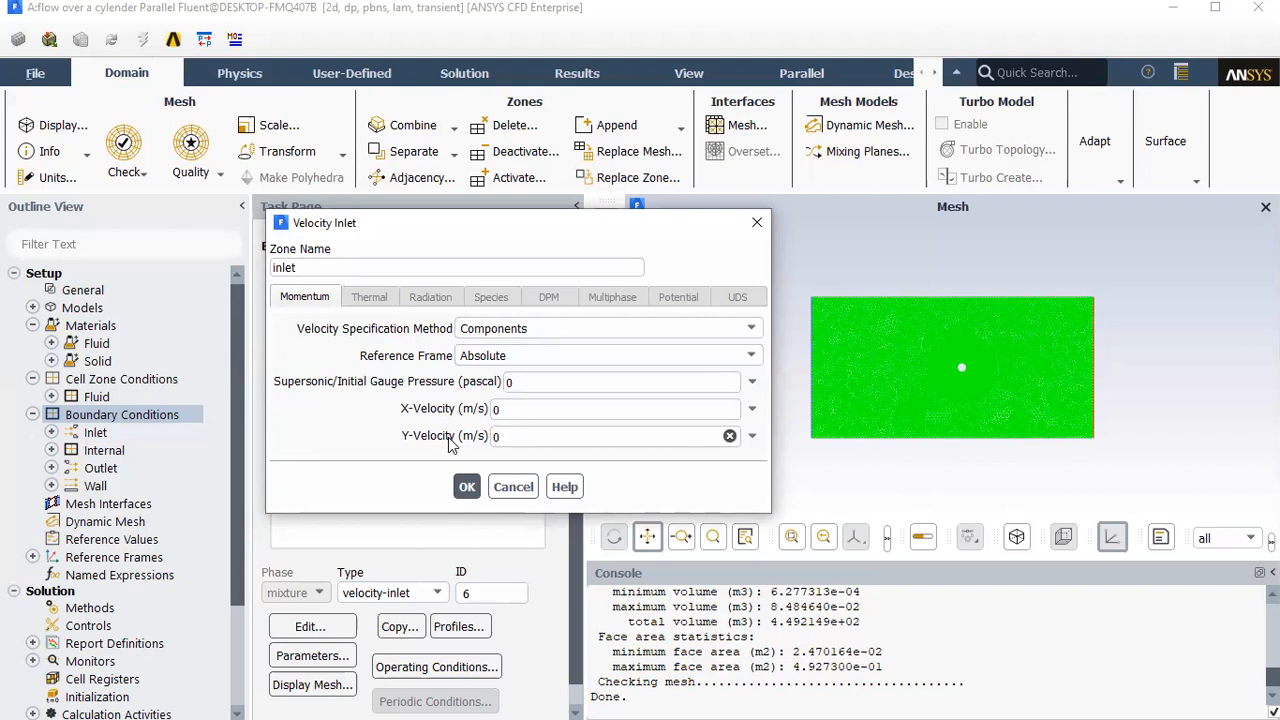
pyautogui.click(510, 409)
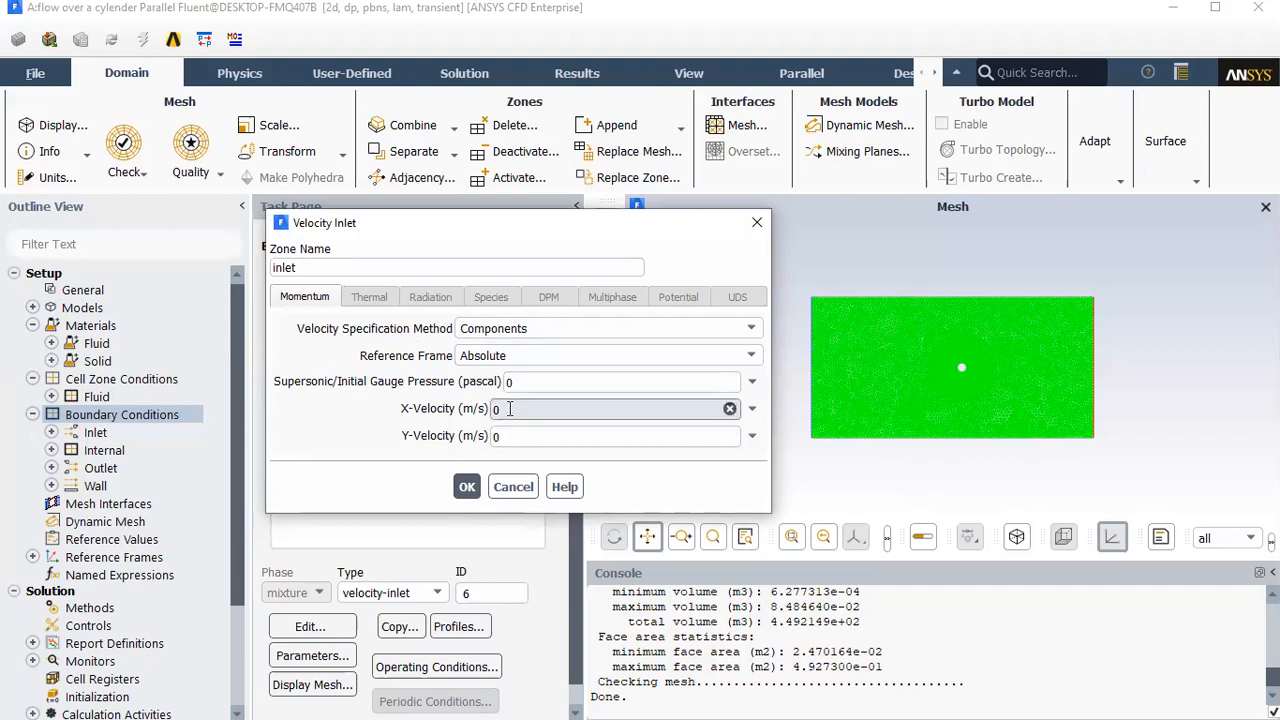
pyautogui.press('BackSpace')
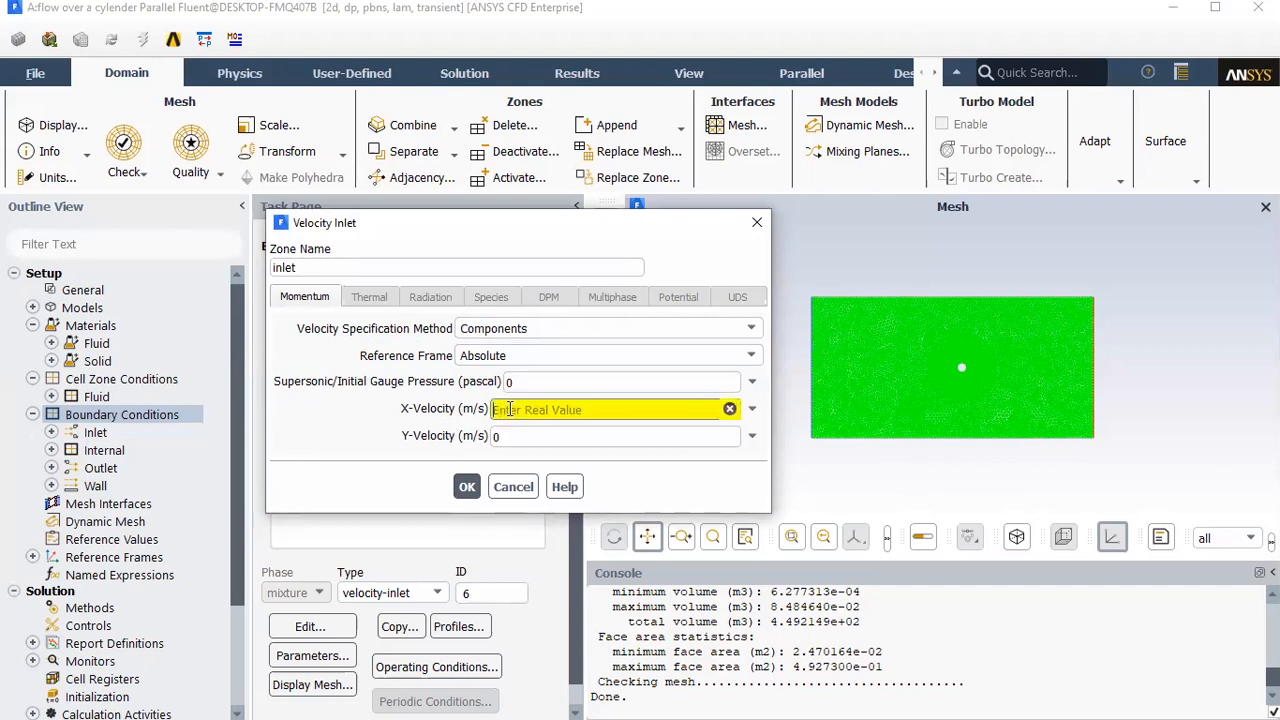
pyautogui.write('10')
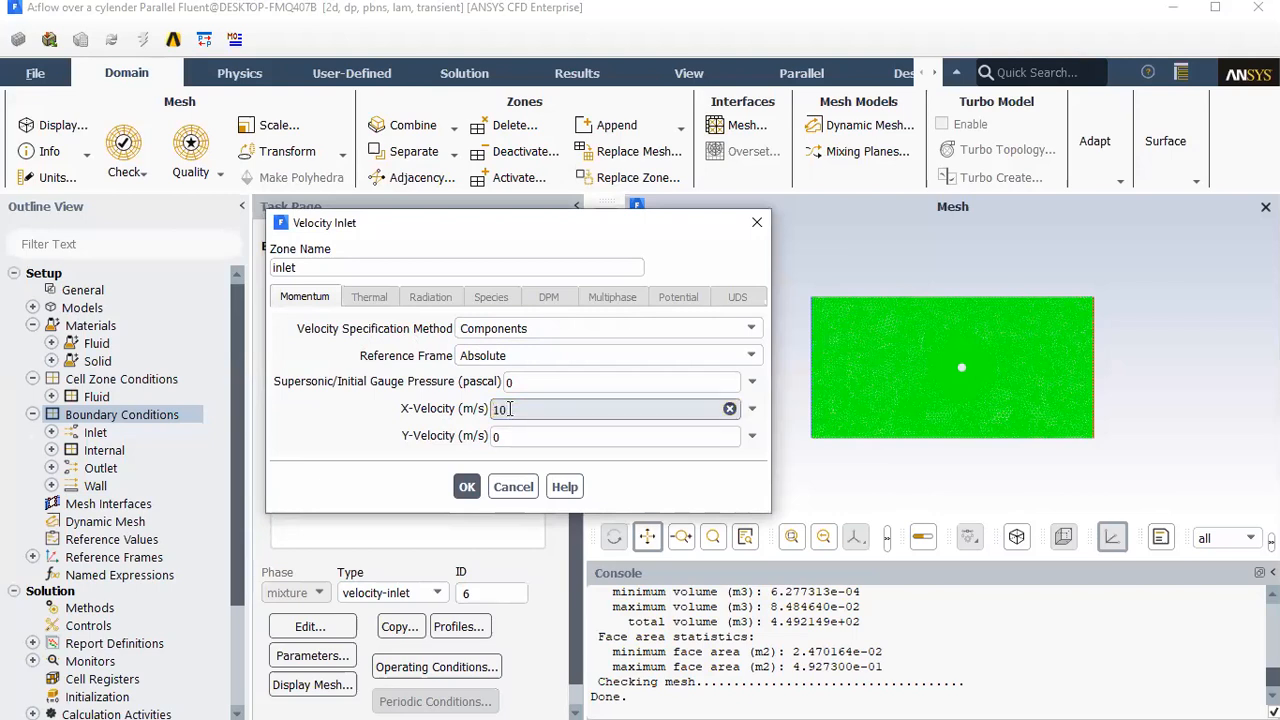
pyautogui.click(470, 487)
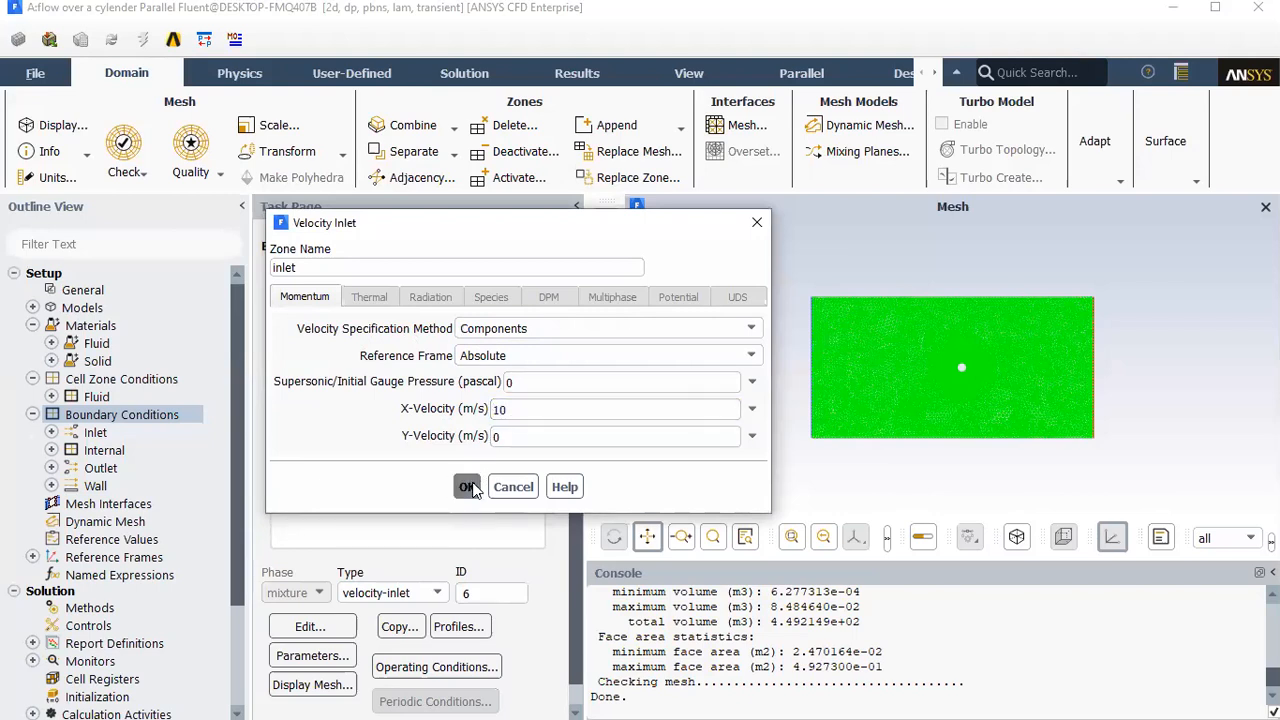
pyautogui.click(470, 487)
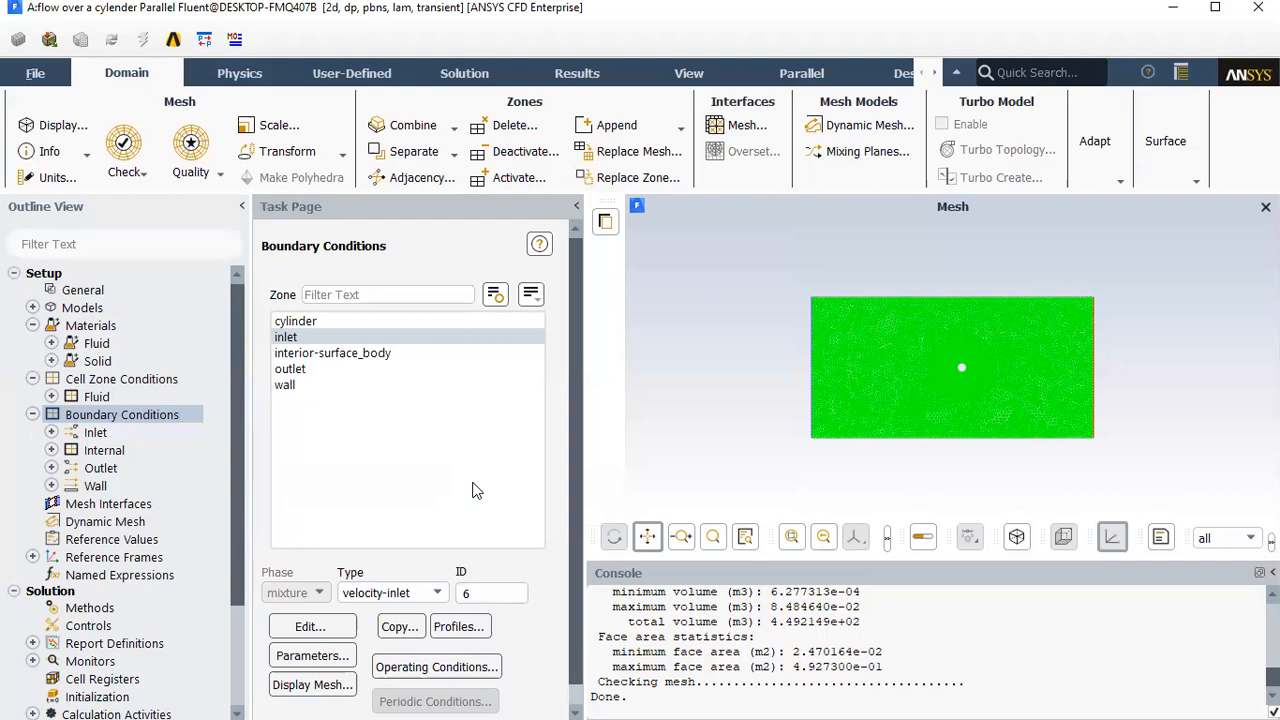
# Check the boundary types assigned to the interior-surface_body, outlet and wall zones
pyautogui.click(320, 358)
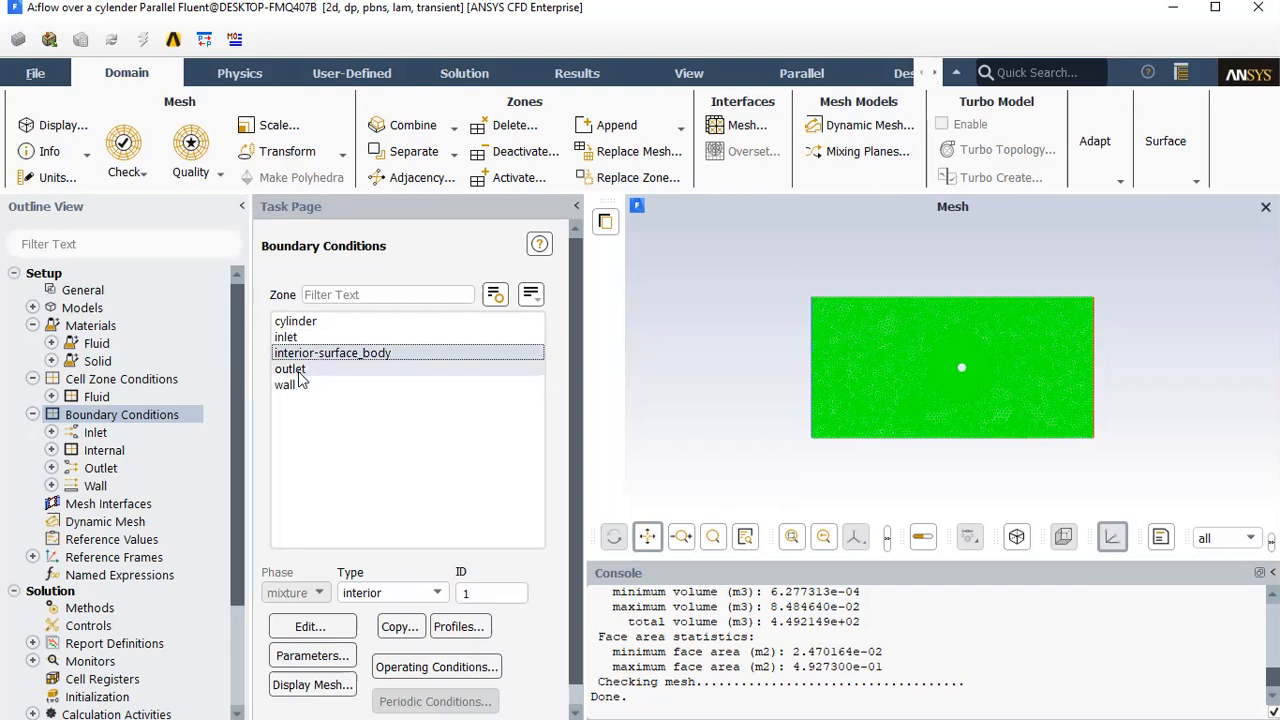
pyautogui.click(299, 372)
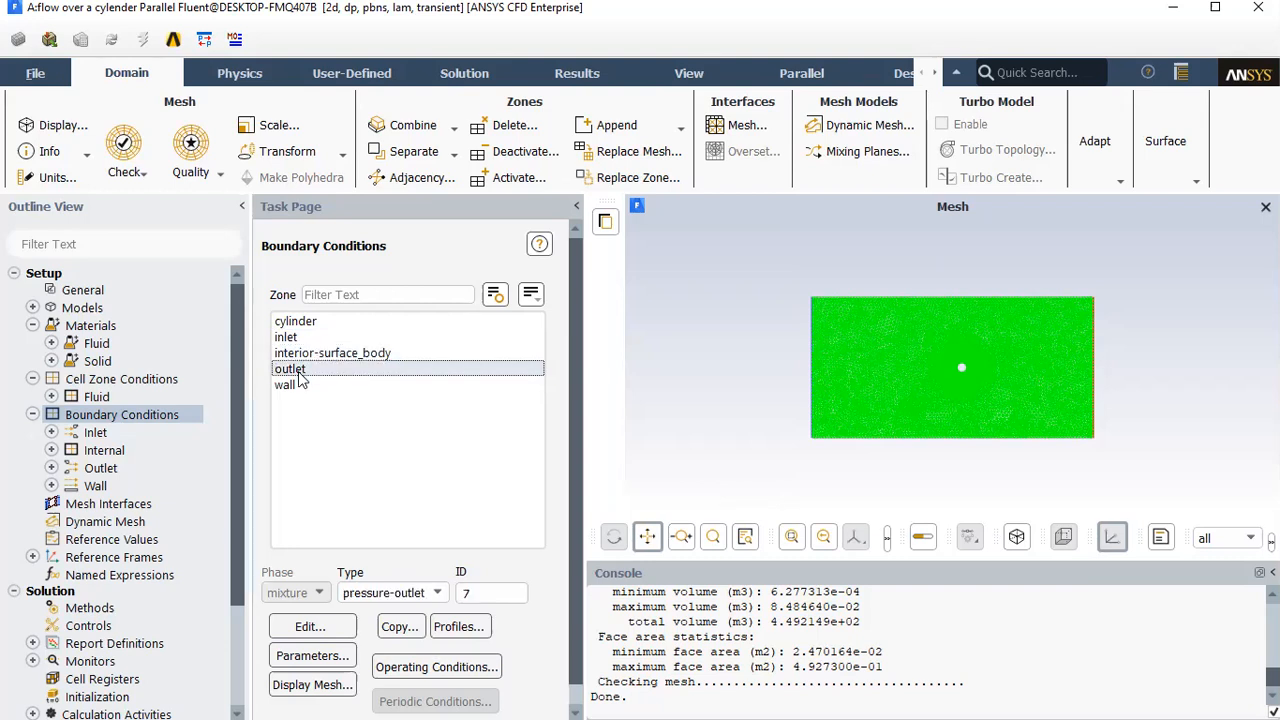
pyautogui.click(386, 596)
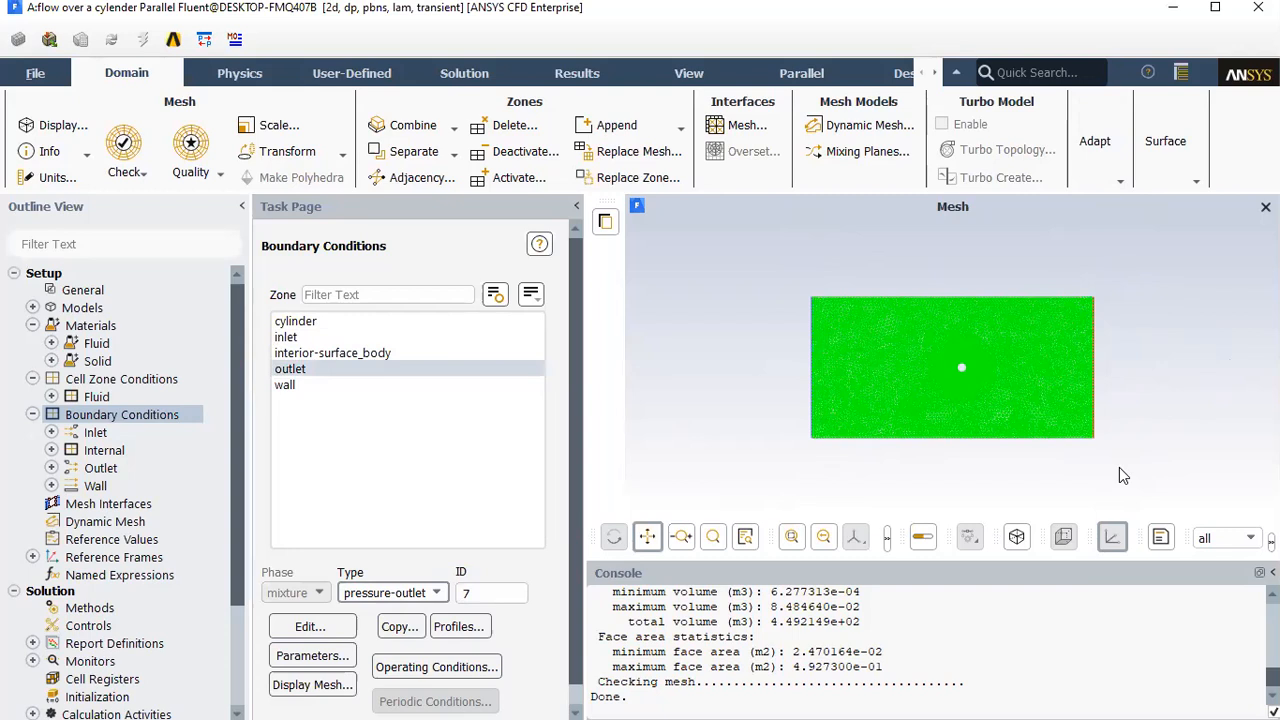
pyautogui.click(281, 390)
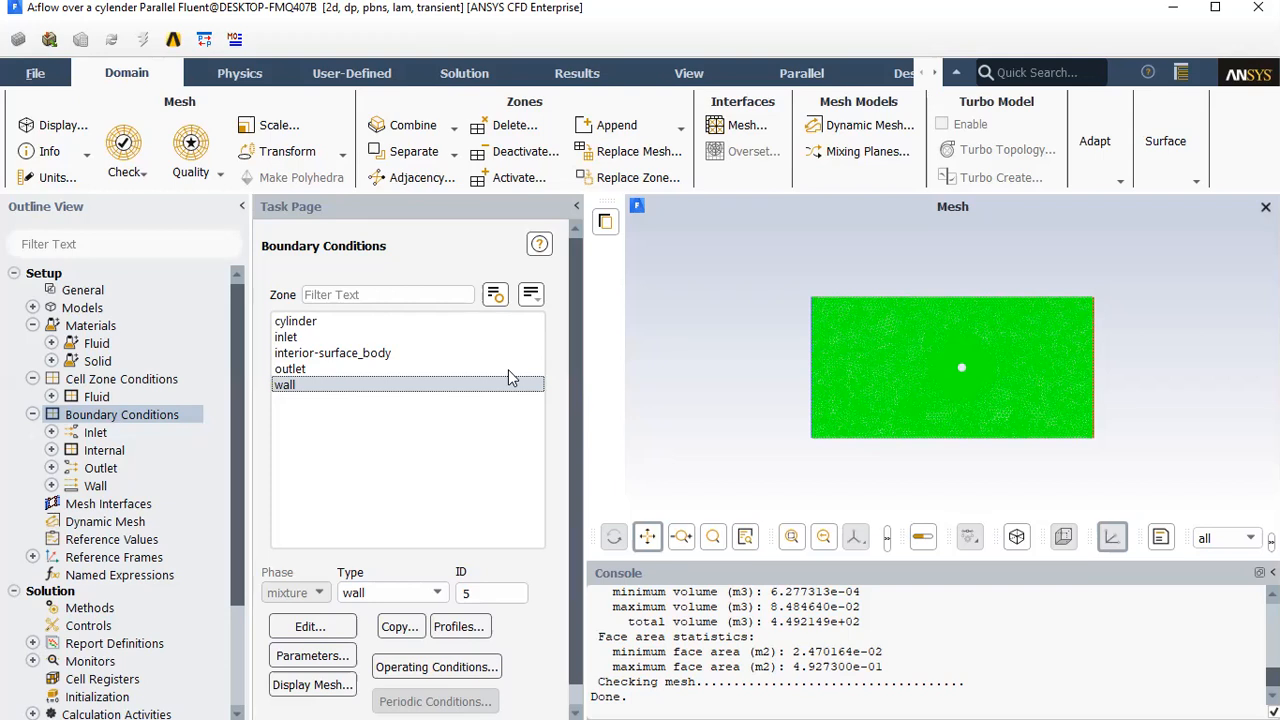
# View the reference values and the list of reference frames in the setup
pyautogui.click(33, 415)
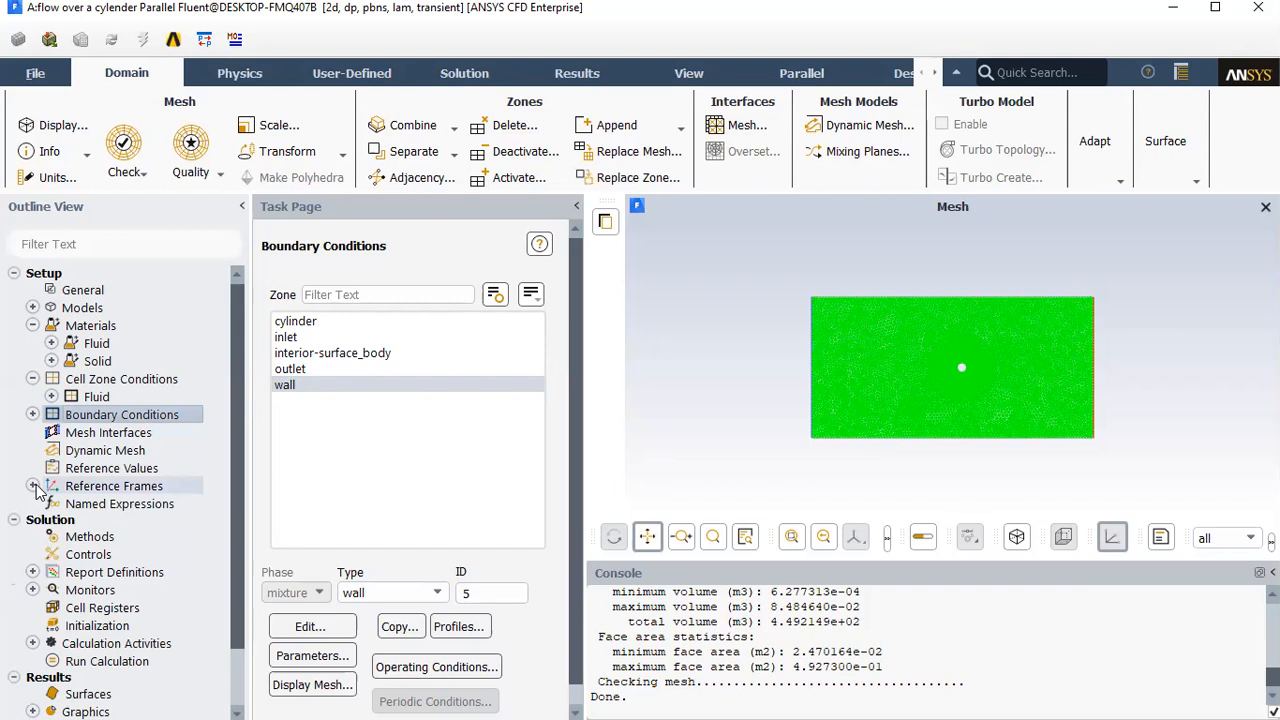
pyautogui.click(90, 472)
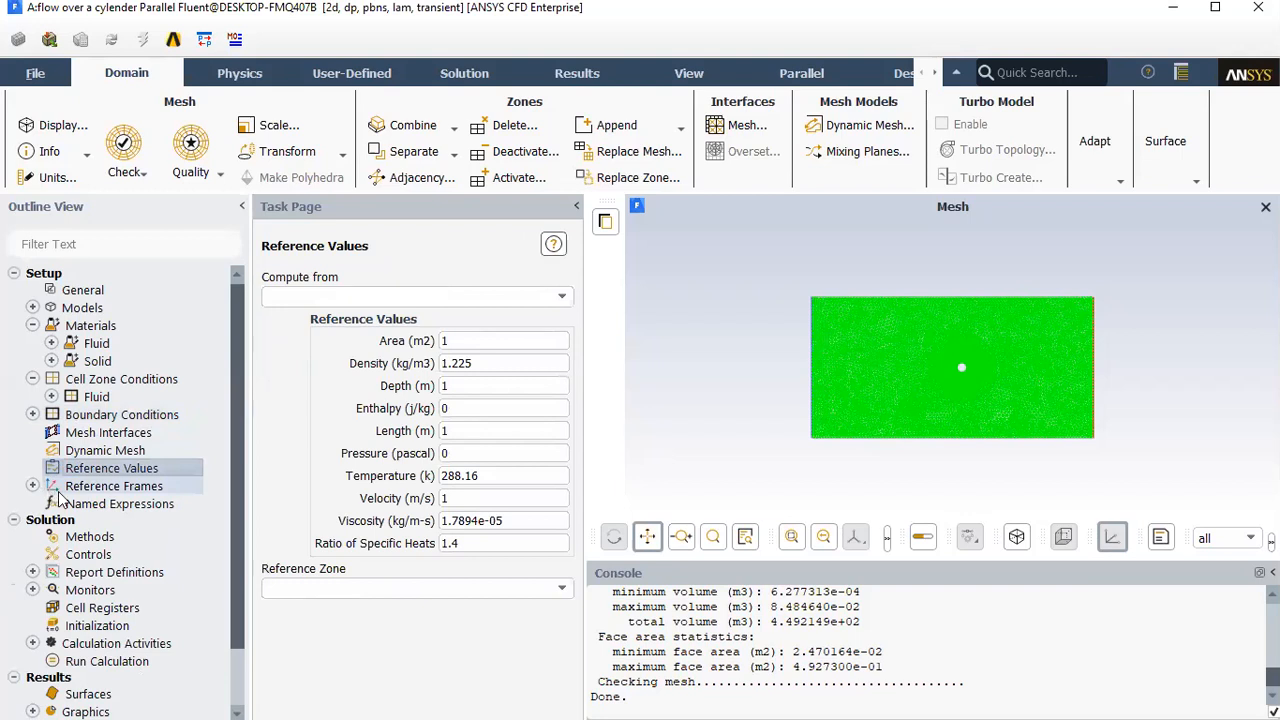
pyautogui.click(33, 486)
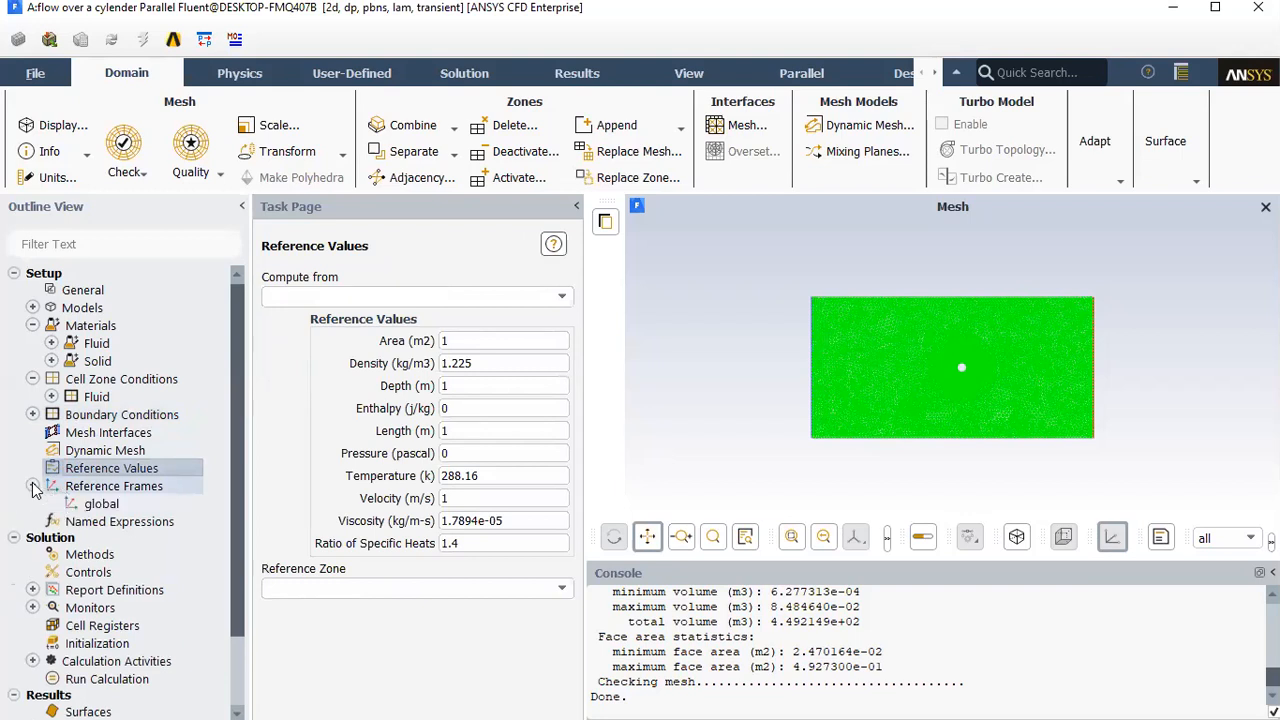
# Examine the solution methods, including the pressure-velocity coupling scheme, the gradient, pressure and momentum discretization choices, and the transient formulation
pyautogui.click(88, 555)
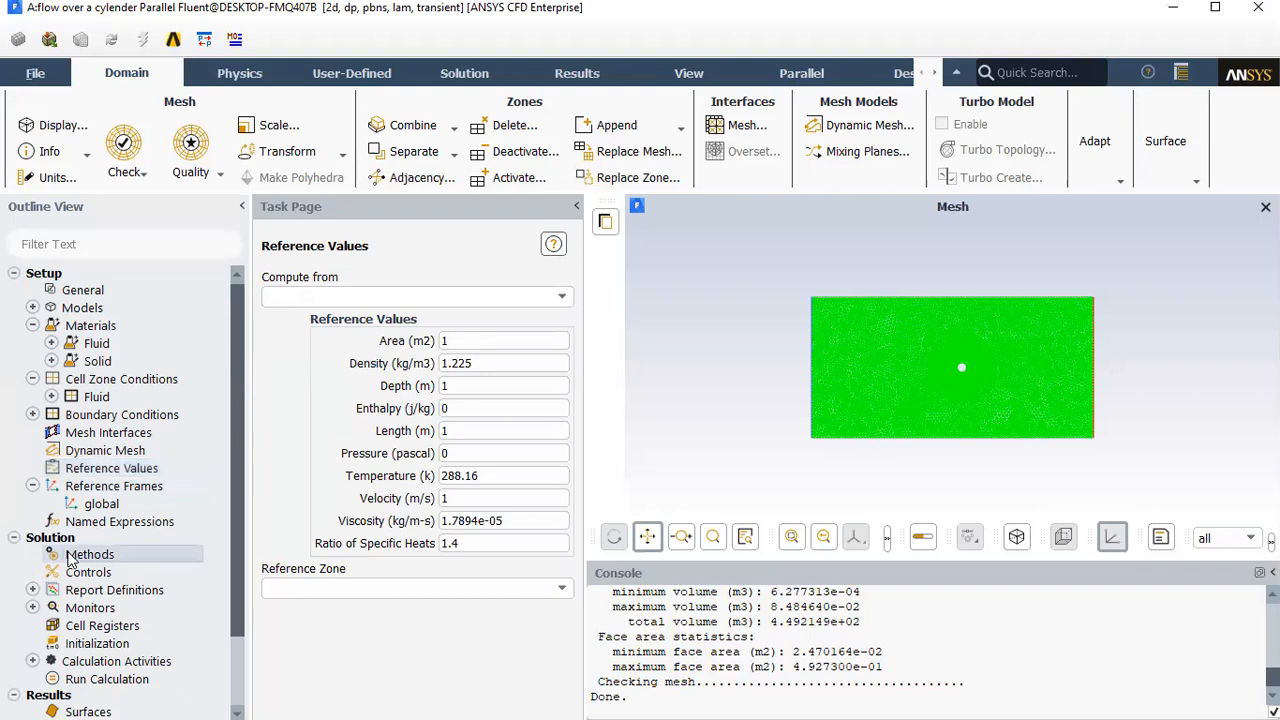
pyautogui.click(67, 553)
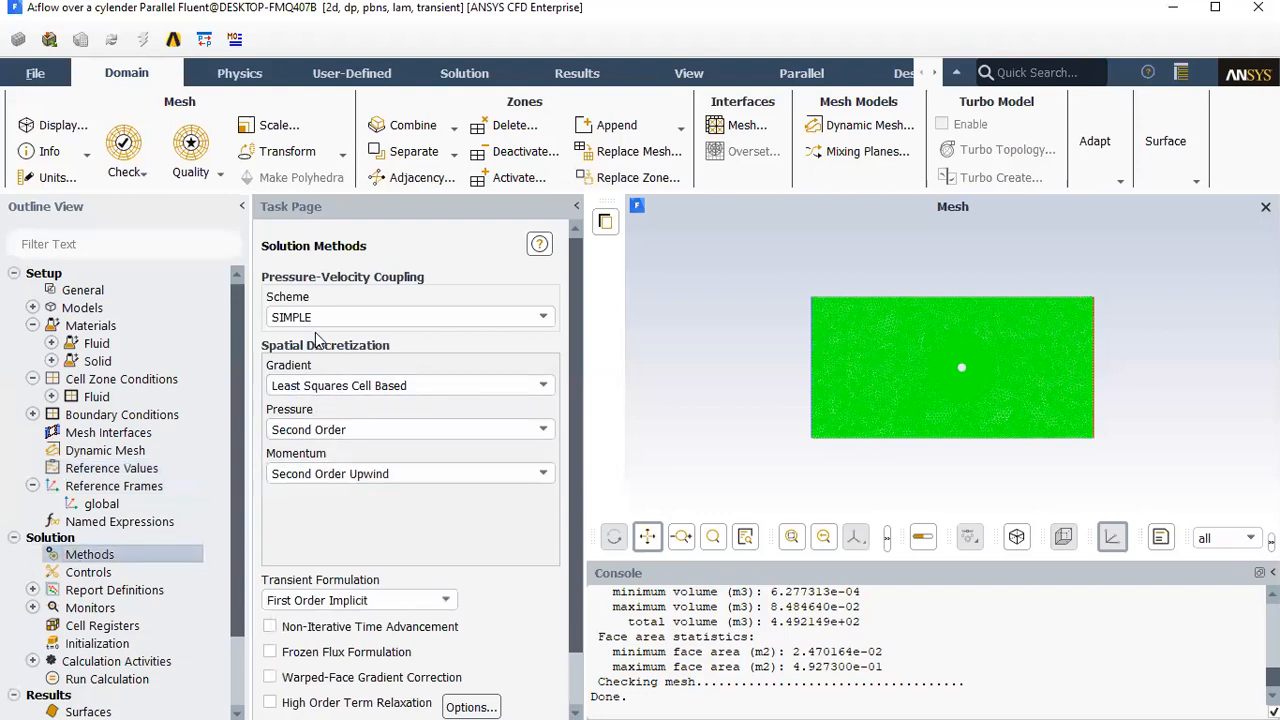
pyautogui.click(301, 434)
pyautogui.click(302, 437)
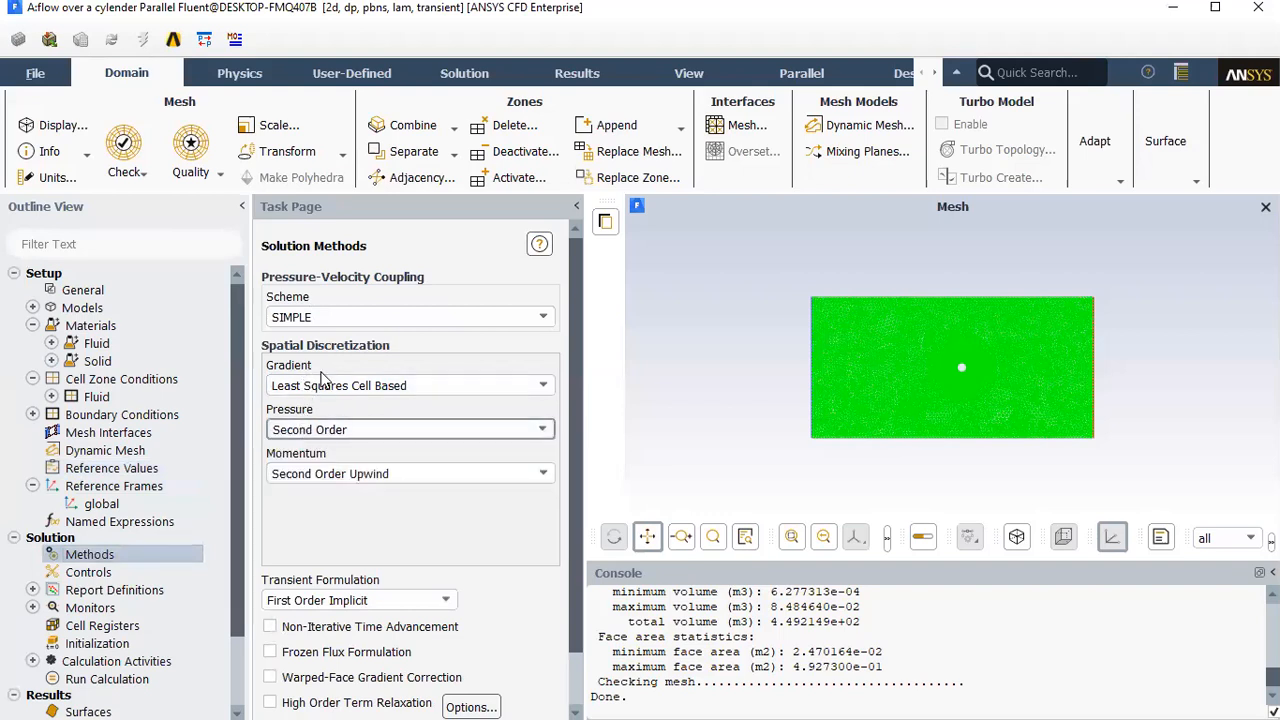
pyautogui.click(322, 389)
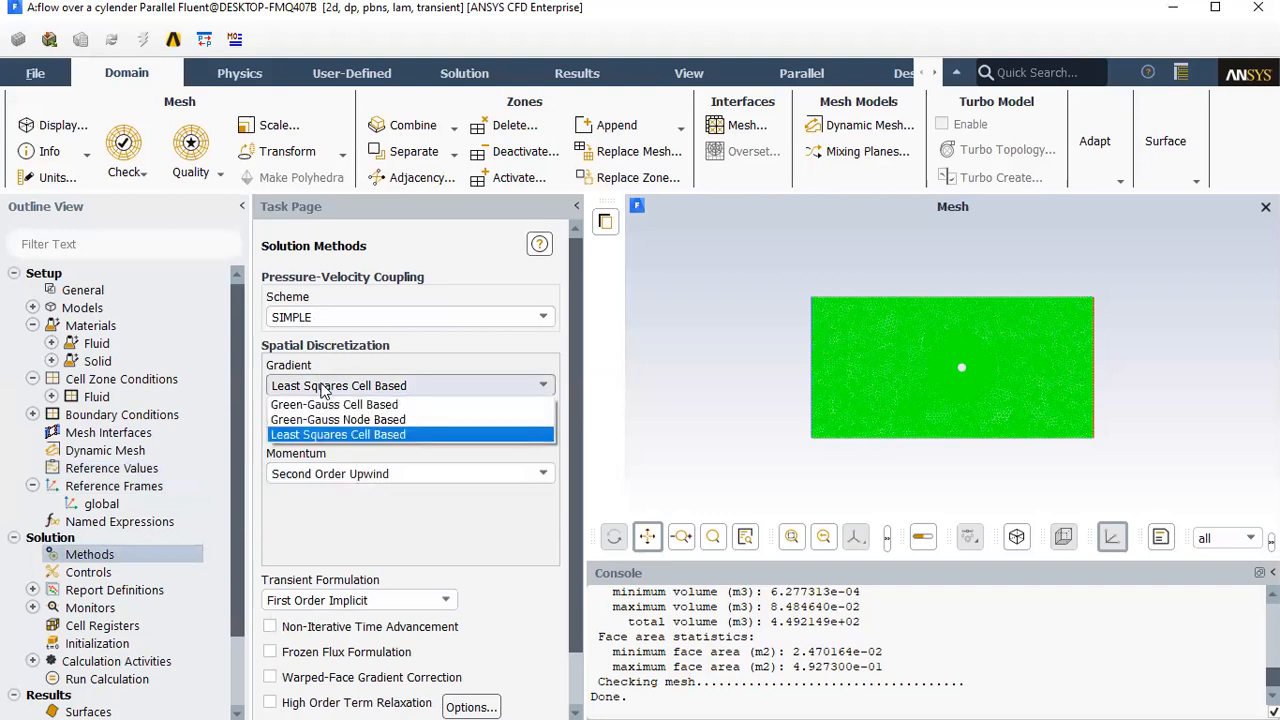
pyautogui.click(322, 390)
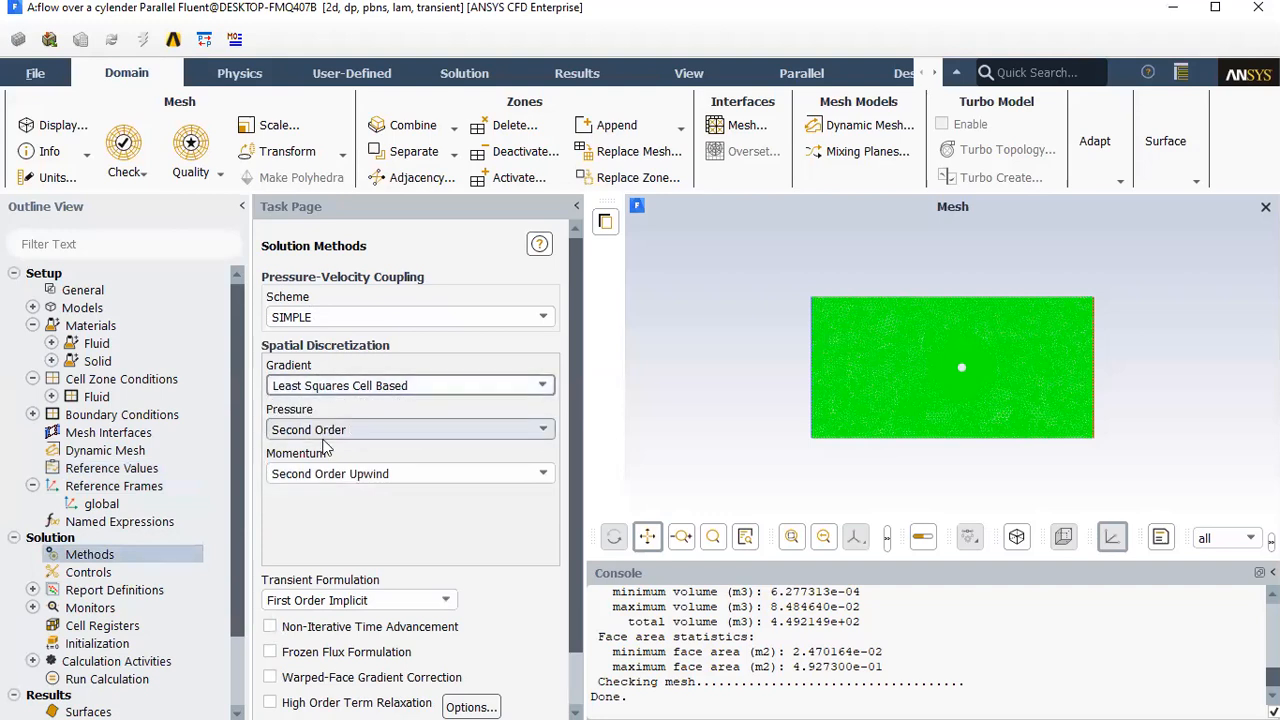
pyautogui.click(324, 476)
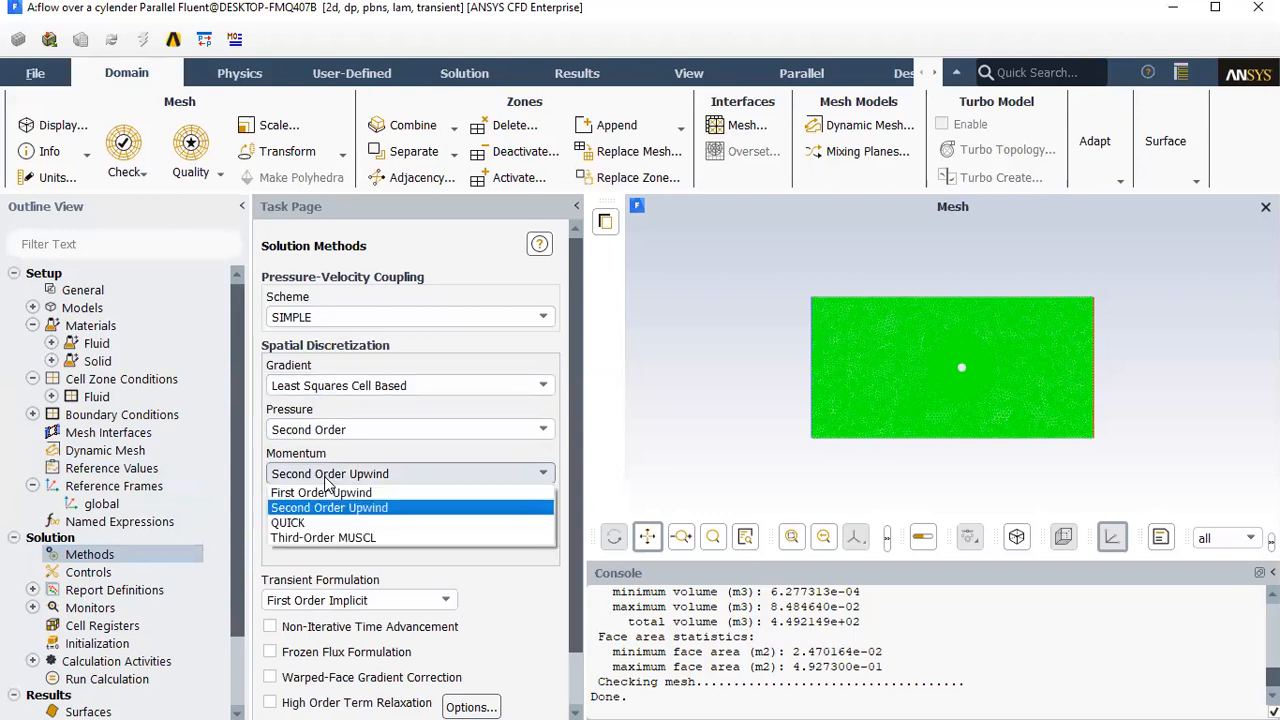
pyautogui.click(325, 477)
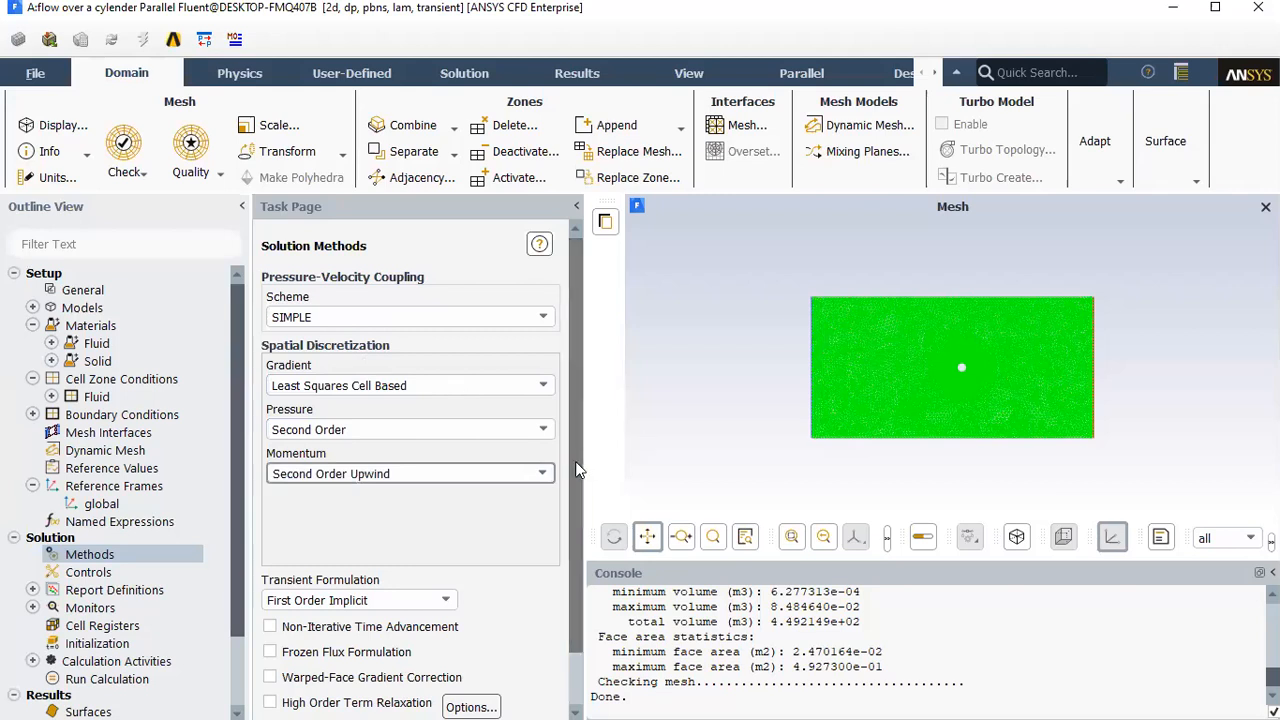
pyautogui.moveTo(575, 461); pyautogui.dragTo(588, 592)
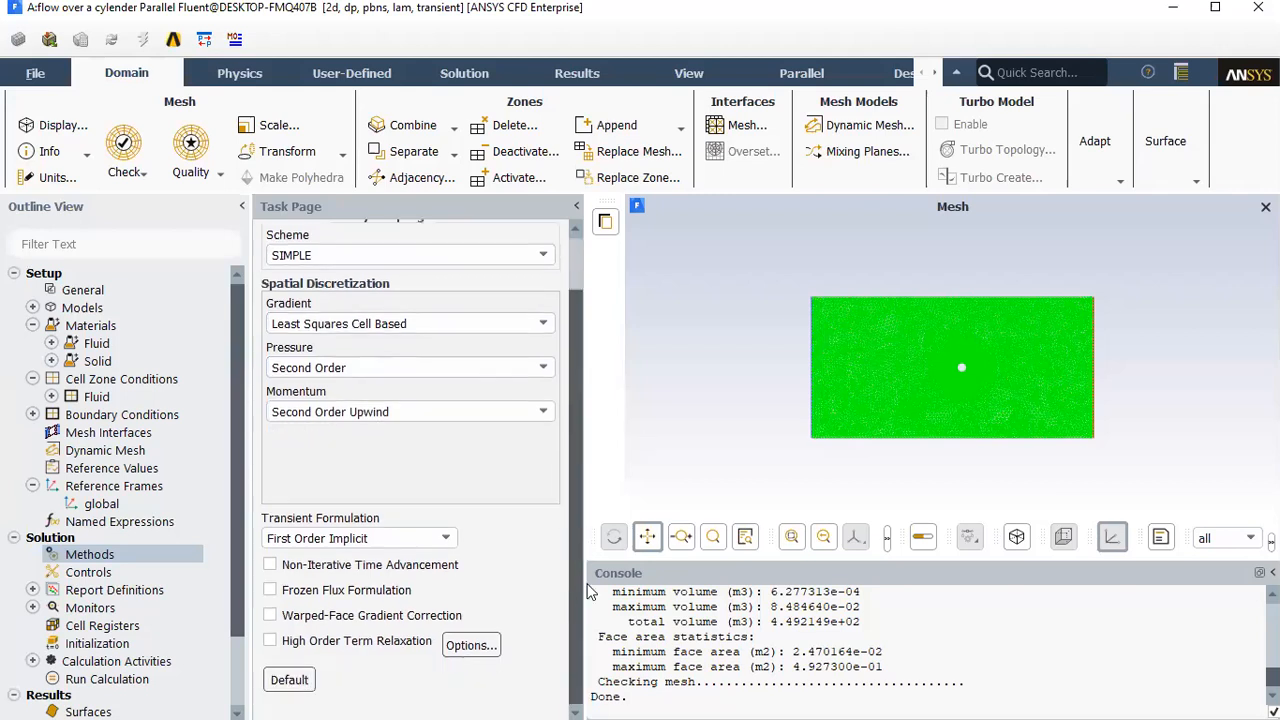
# Start a new drag force report definition and name it drag-on-cylinder
pyautogui.doubleClick(65, 592)
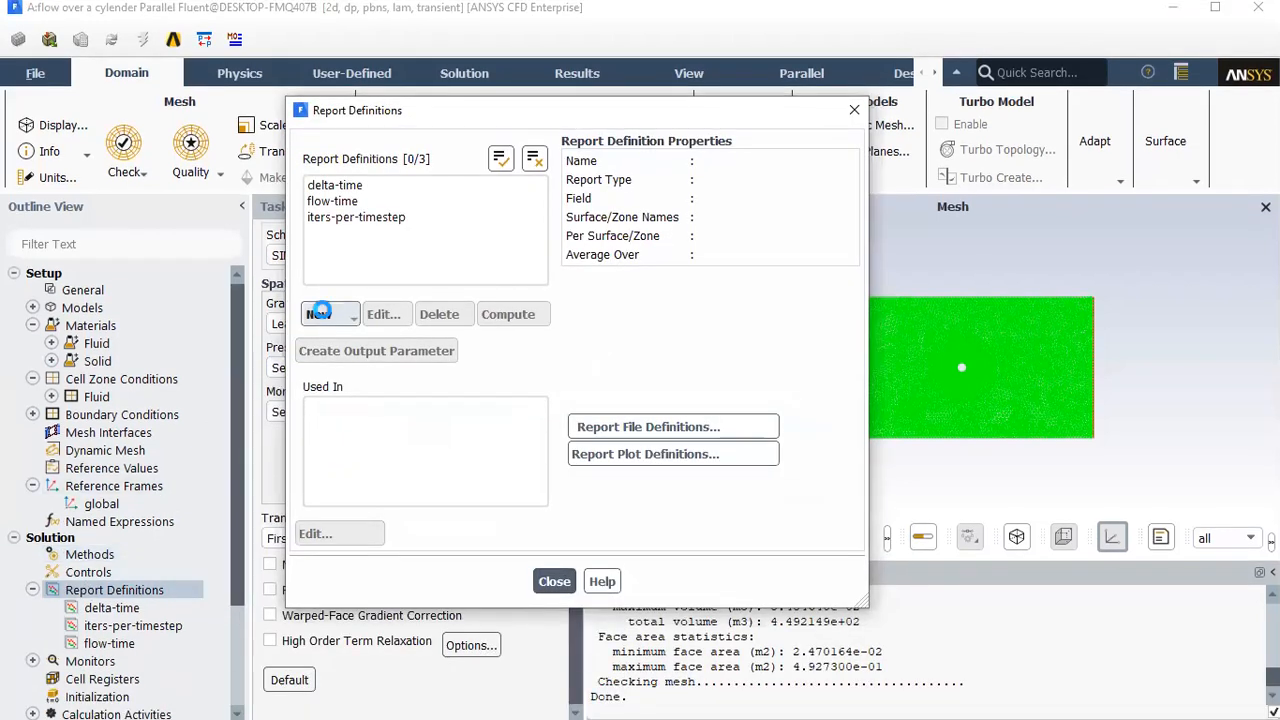
pyautogui.click(322, 316)
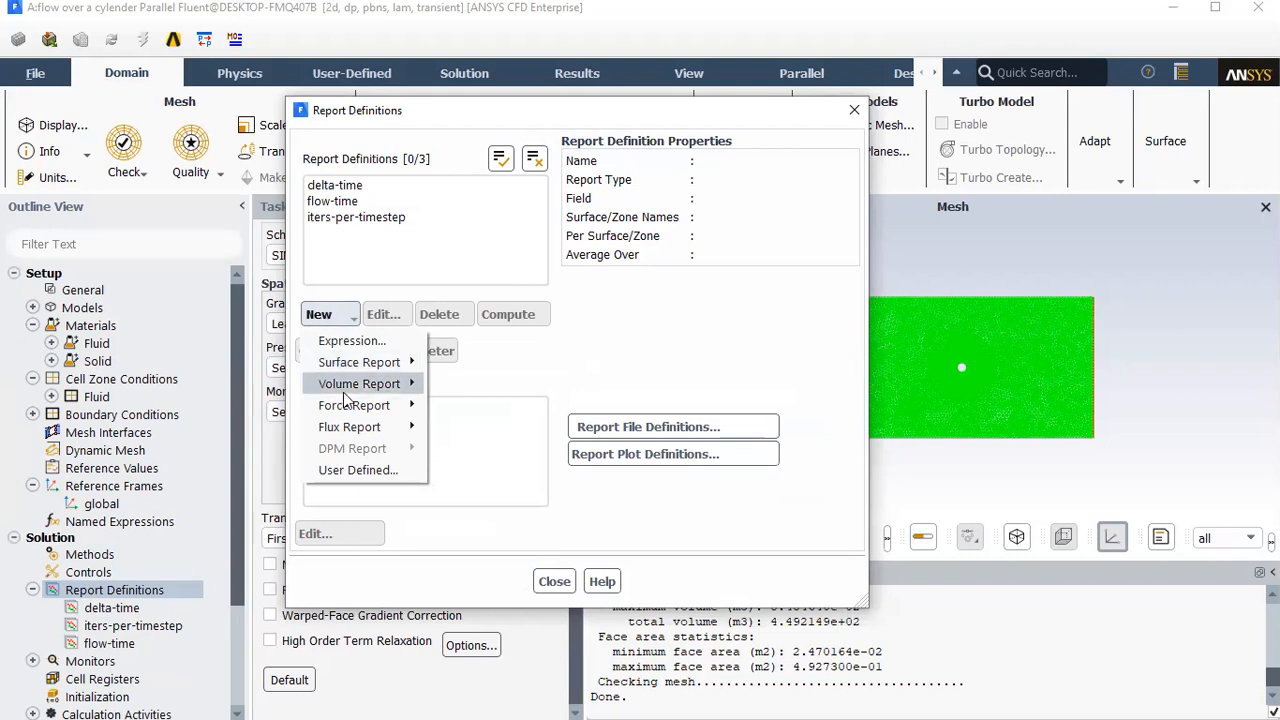
pyautogui.moveTo(345, 405)
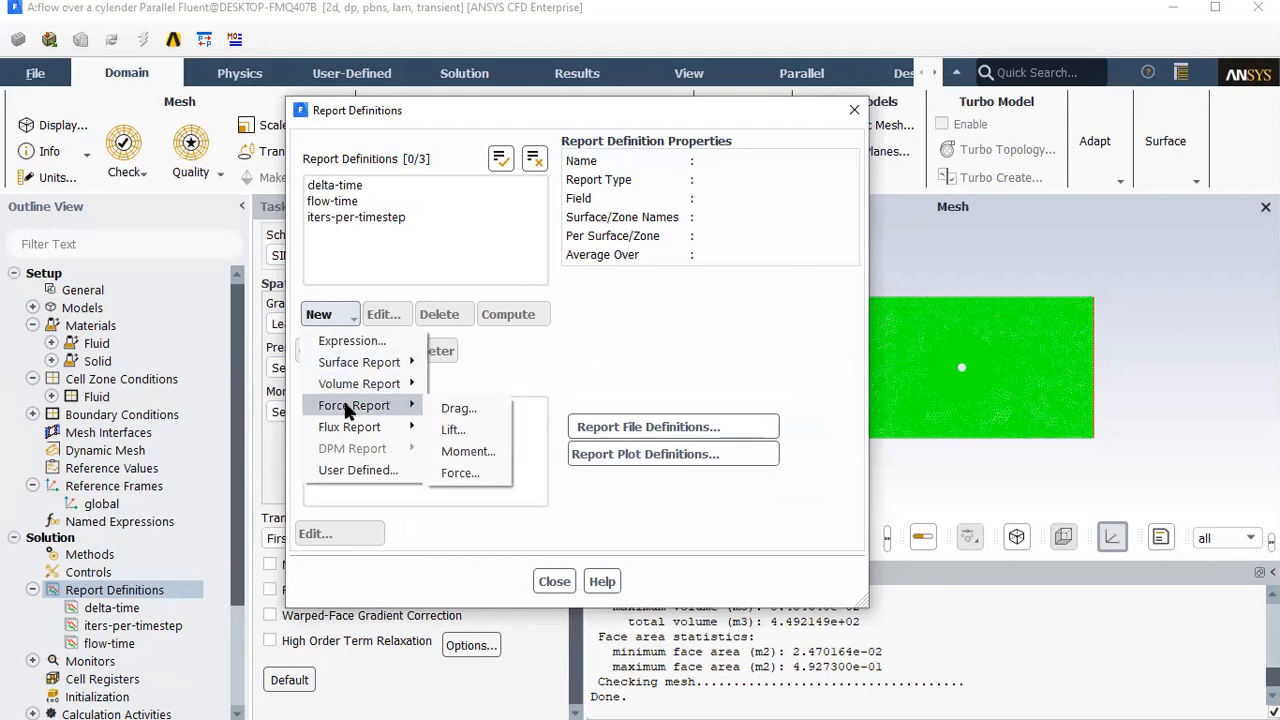
pyautogui.click(455, 410)
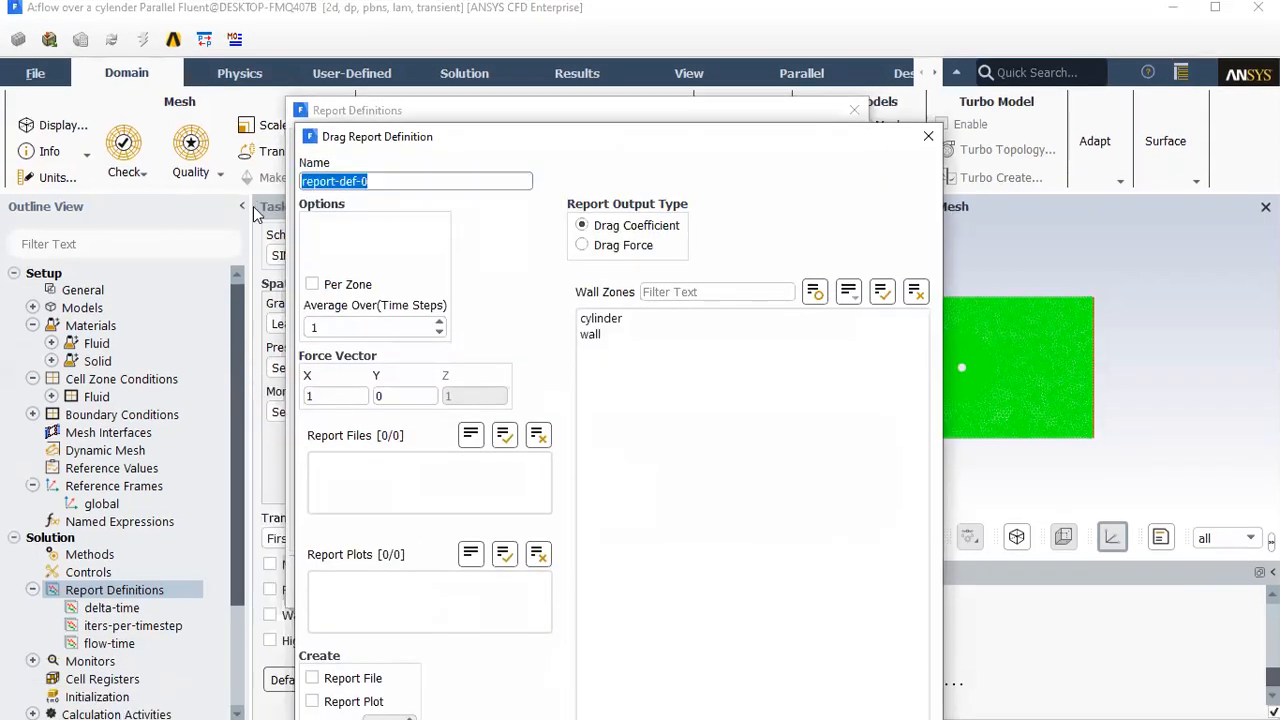
pyautogui.write('d')
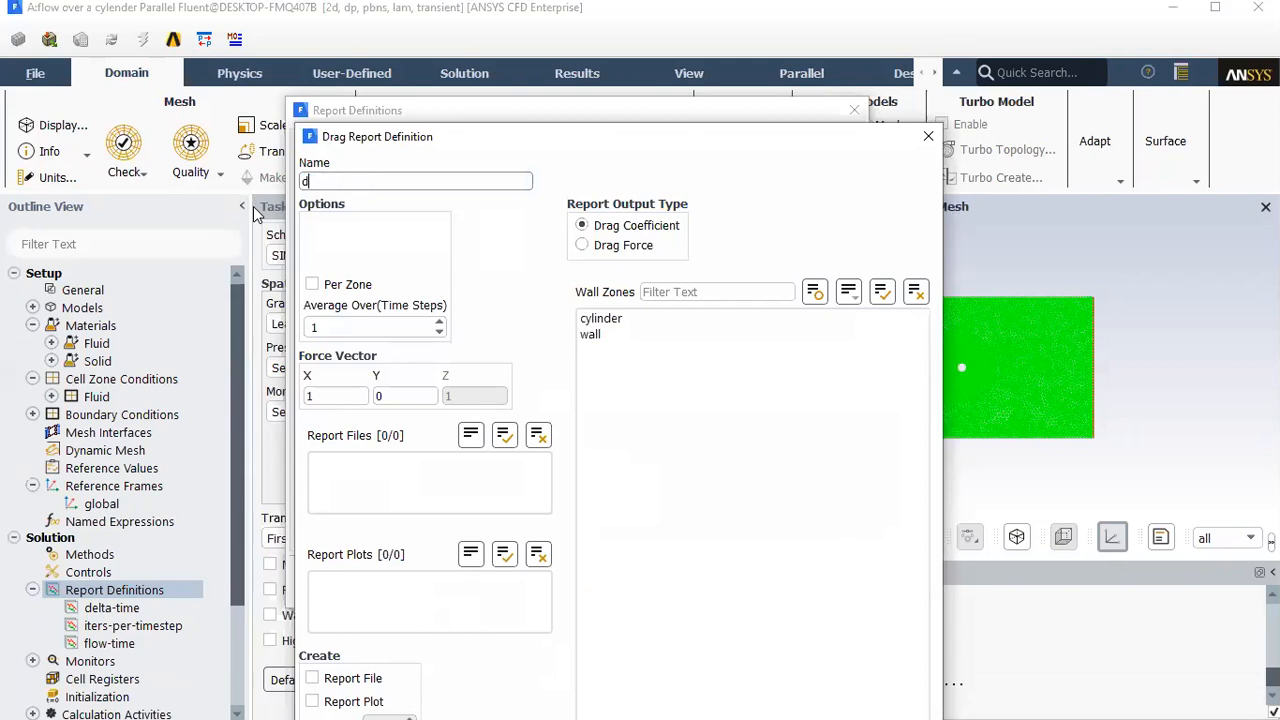
pyautogui.write('rag-on-cylinder')
# Set the force vector of the drag report to X 0 and Y 1
pyautogui.doubleClick(376, 400)
pyautogui.write('1')
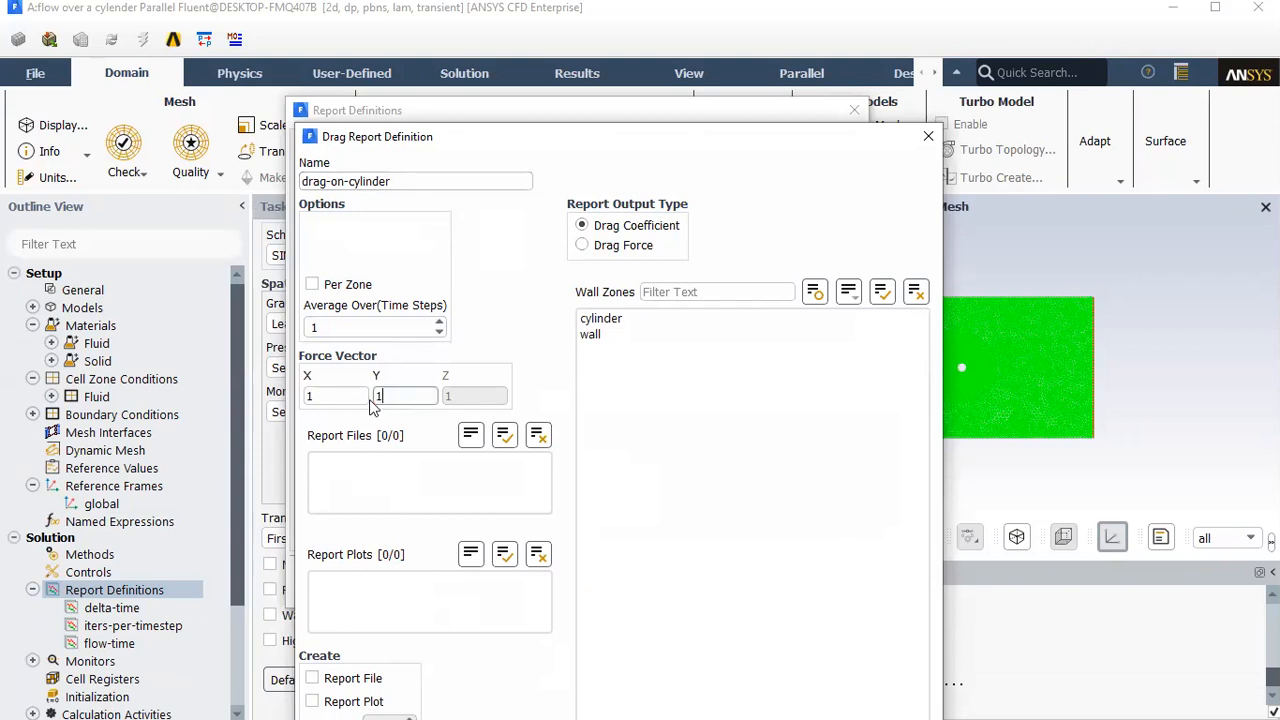
pyautogui.click(344, 396)
pyautogui.click(345, 396)
pyautogui.press('BackSpace')
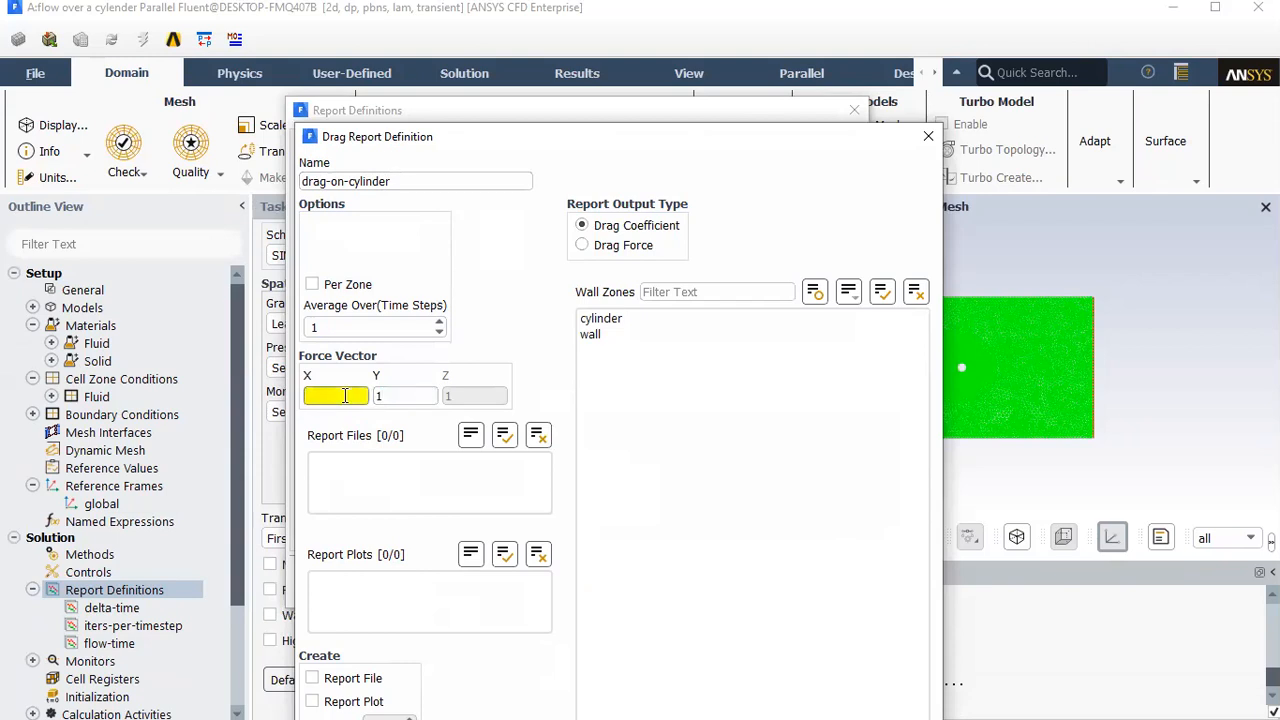
pyautogui.write('0')
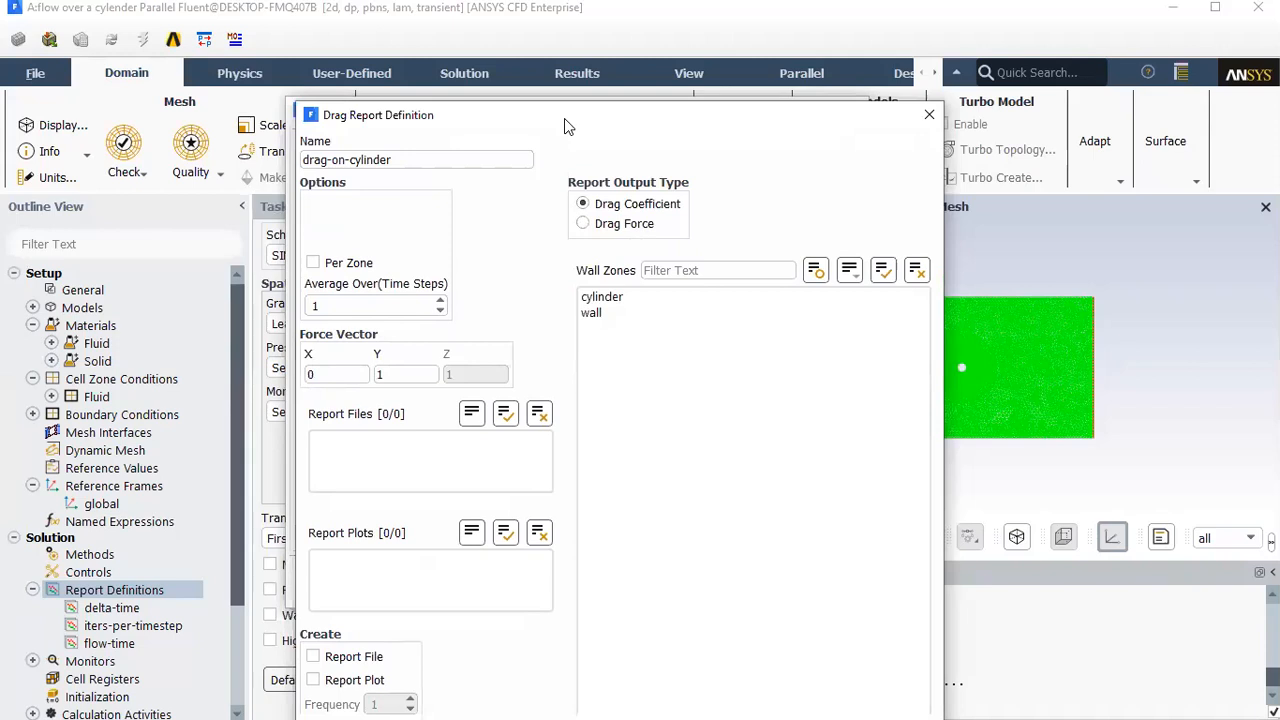
# Enable Report File, Report Plot and Print to Console for the drag-on-cylinder report
pyautogui.click(326, 556)
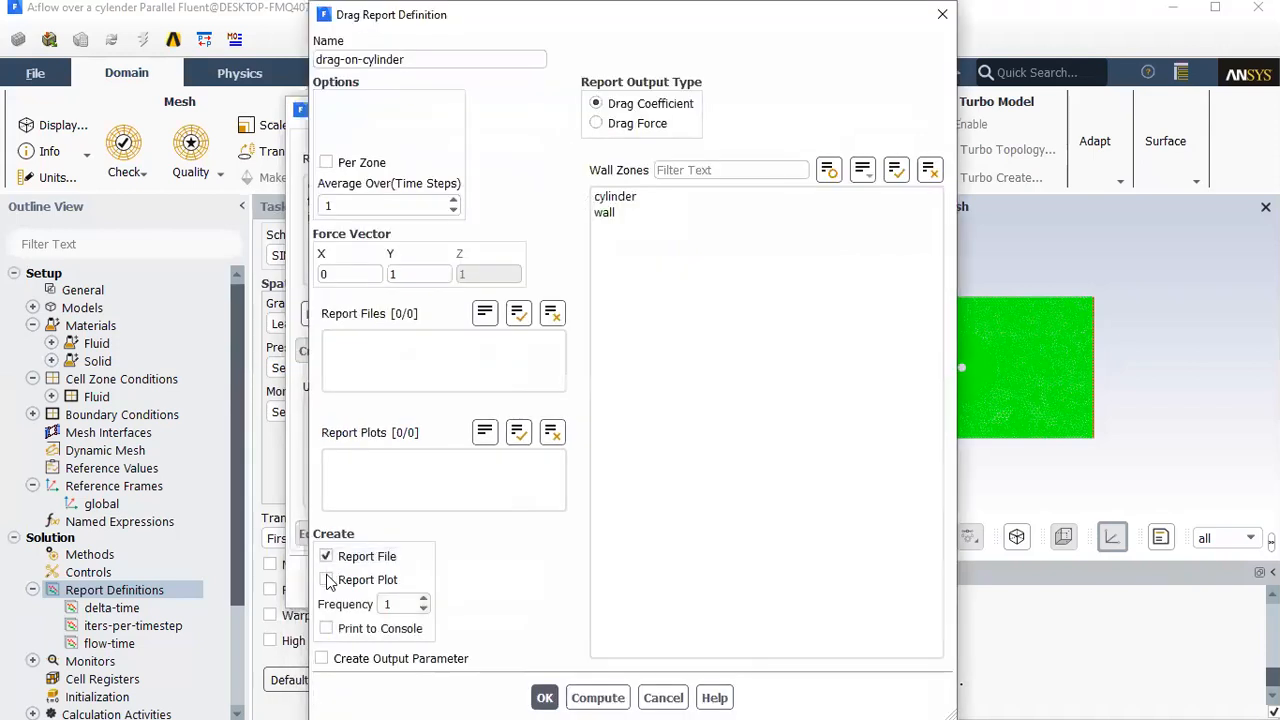
pyautogui.click(327, 581)
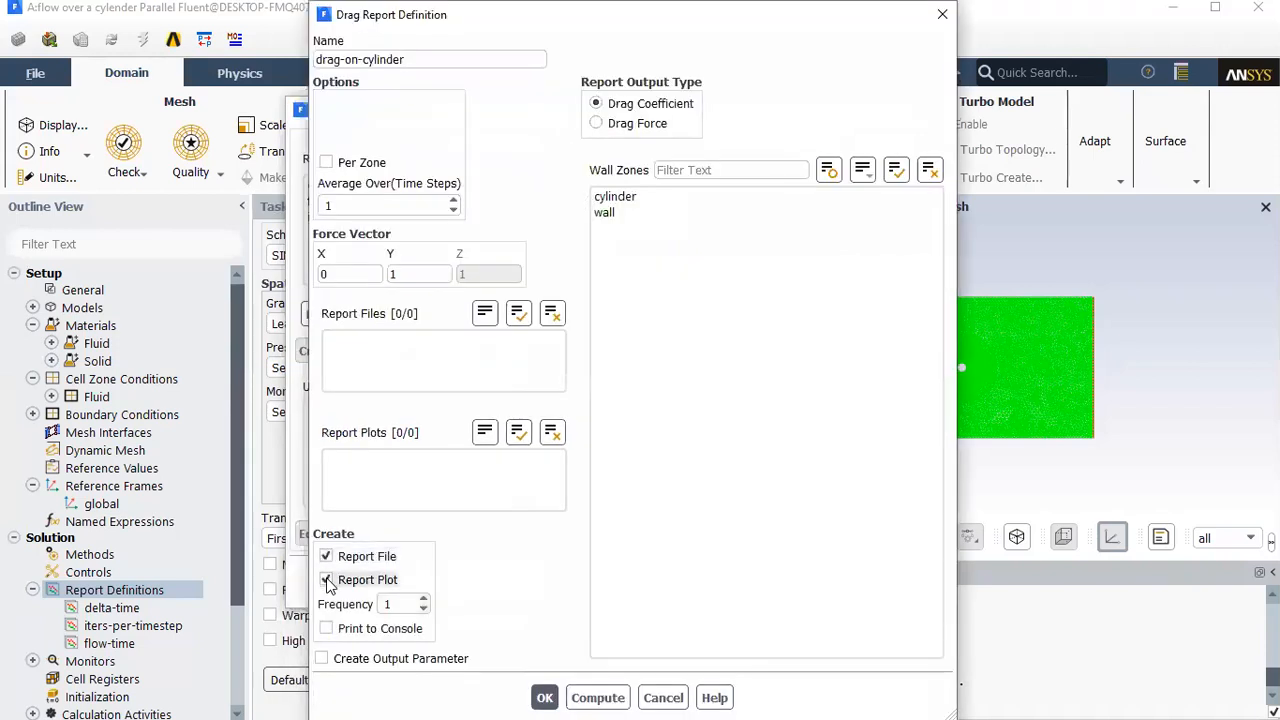
pyautogui.click(328, 630)
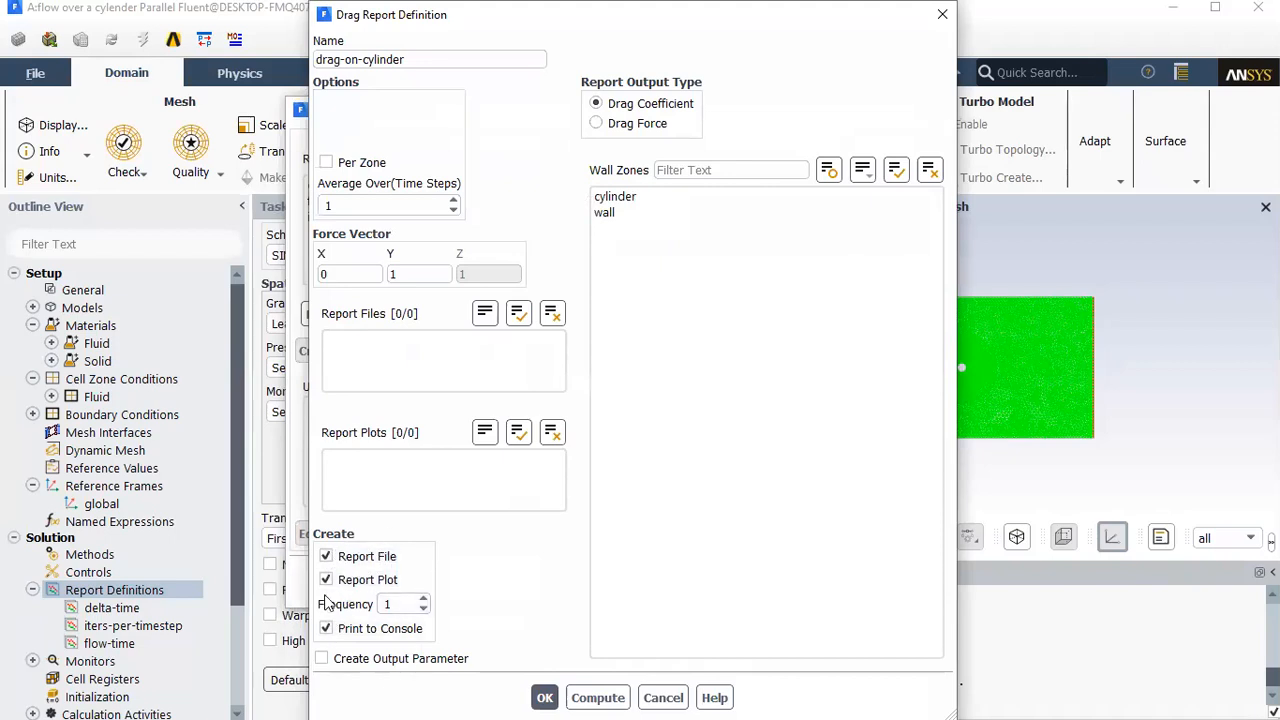
pyautogui.click(384, 604)
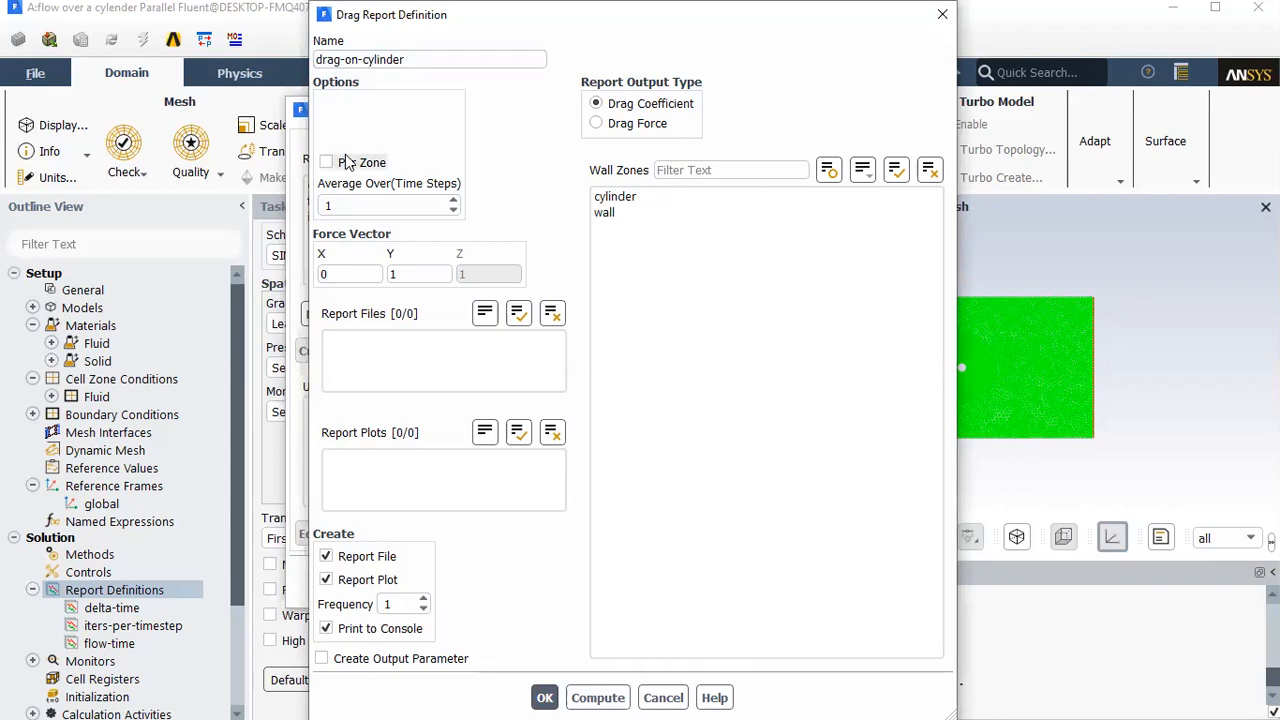
# Set the drag report's force vector to X 1 and Y 0, and save the definition
pyautogui.doubleClick(333, 274)
pyautogui.write('1')
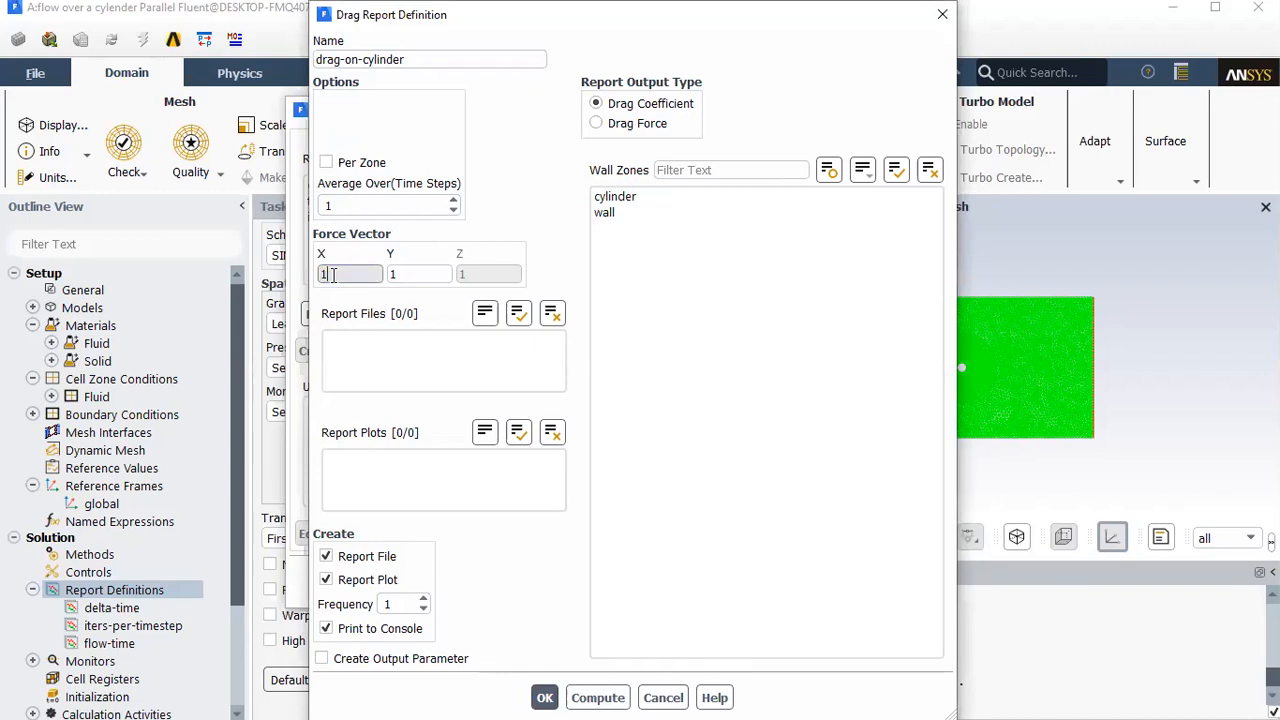
pyautogui.click(406, 271)
pyautogui.doubleClick(406, 271)
pyautogui.write('0')
pyautogui.click(340, 275)
pyautogui.click(538, 696)
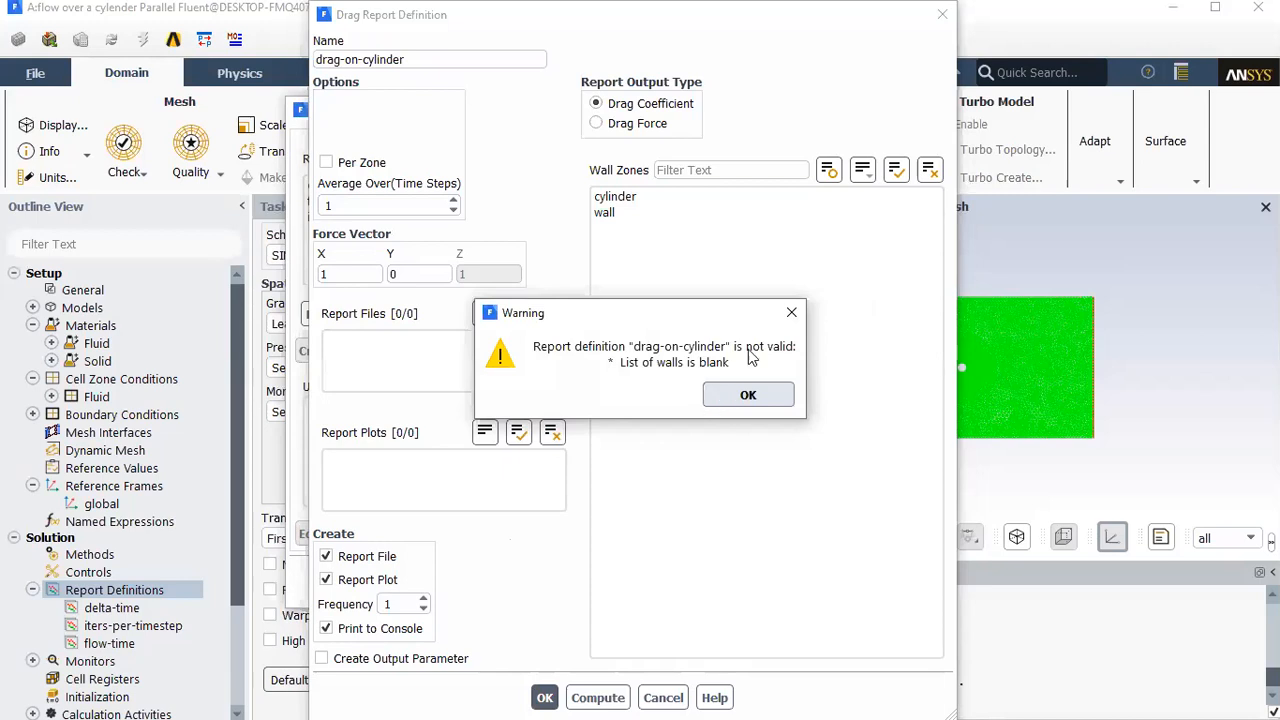
pyautogui.press('Return')
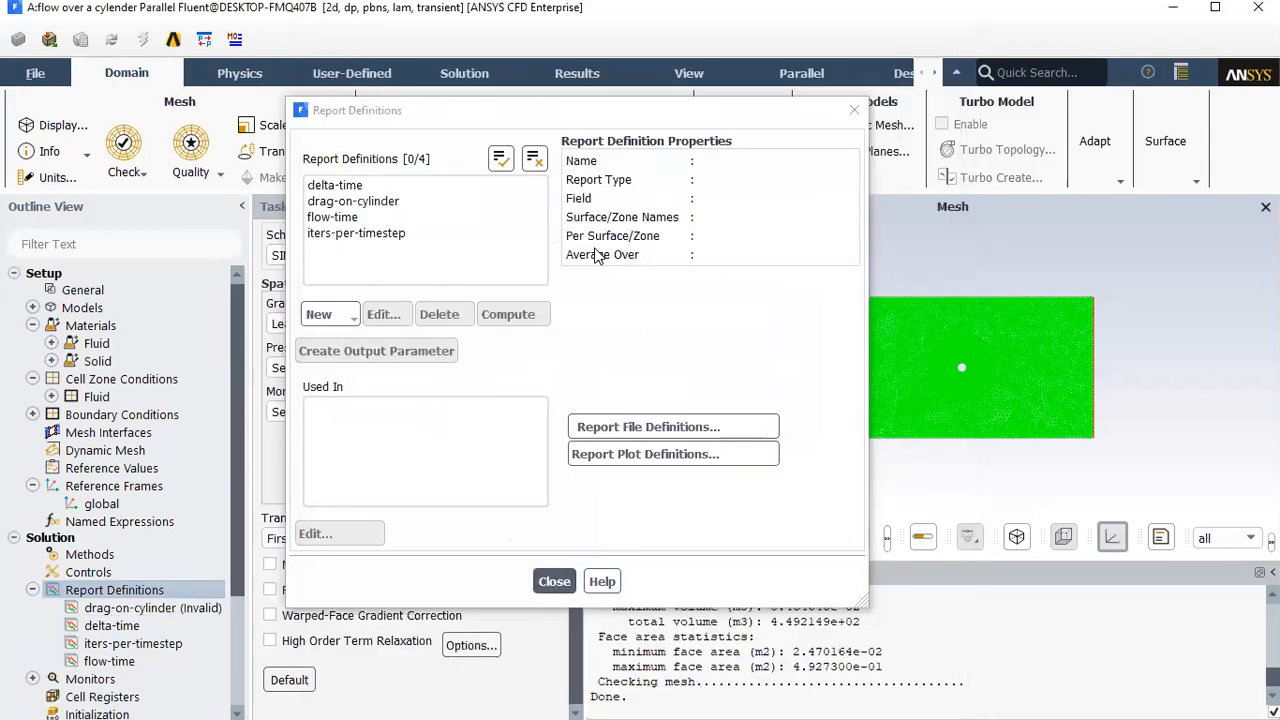
# Reopen the drag-on-cylinder report definition for editing and assign the cylinder wall zone to it
pyautogui.click(355, 203)
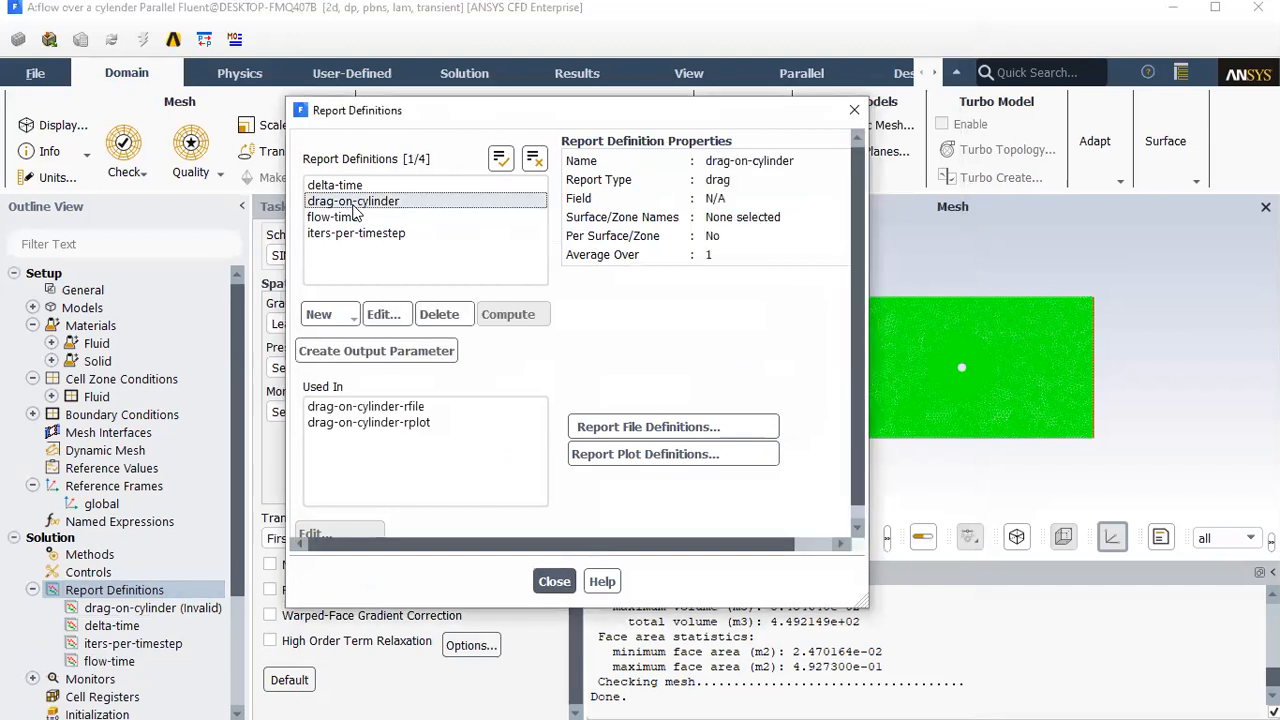
pyautogui.click(353, 204)
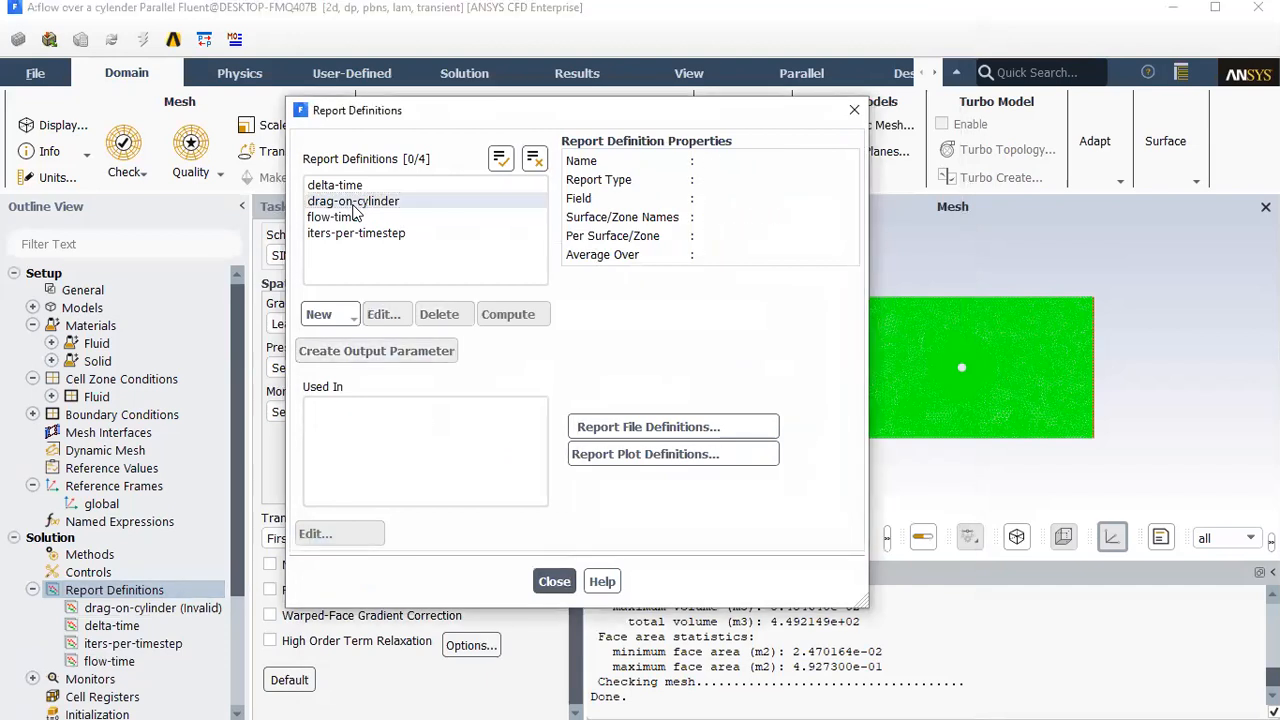
pyautogui.click(353, 204)
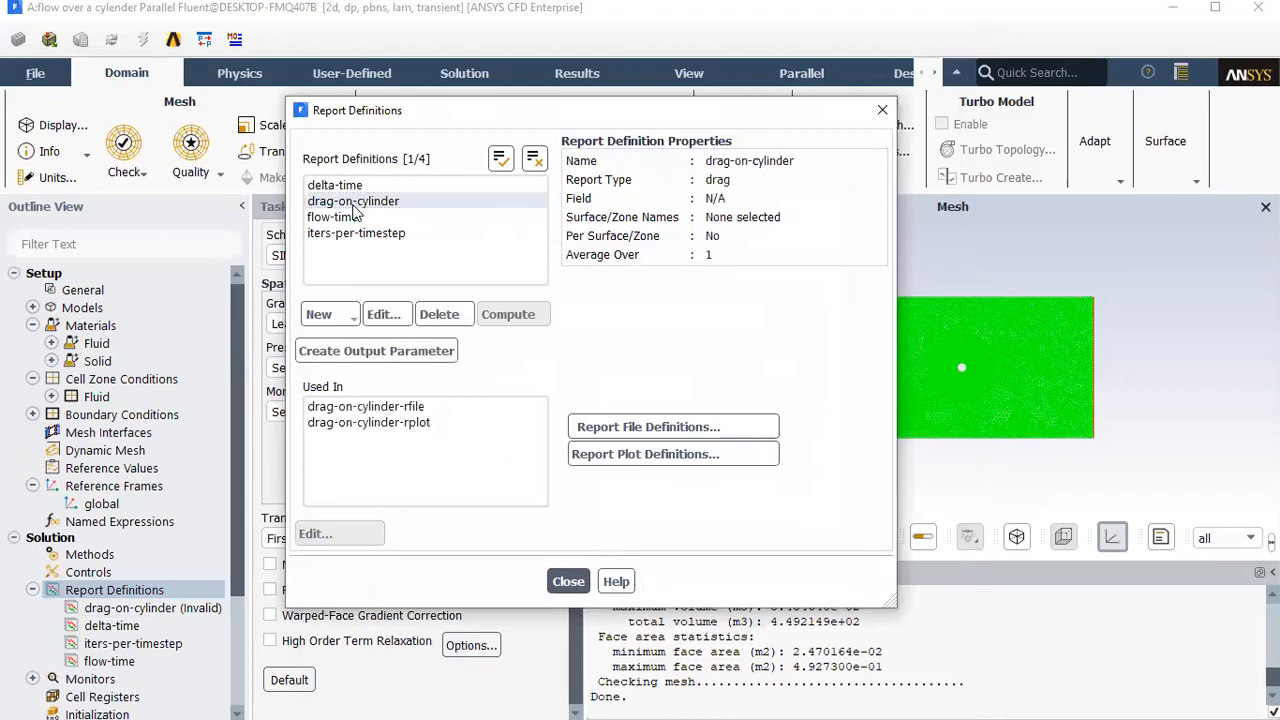
pyautogui.rightClick(353, 213)
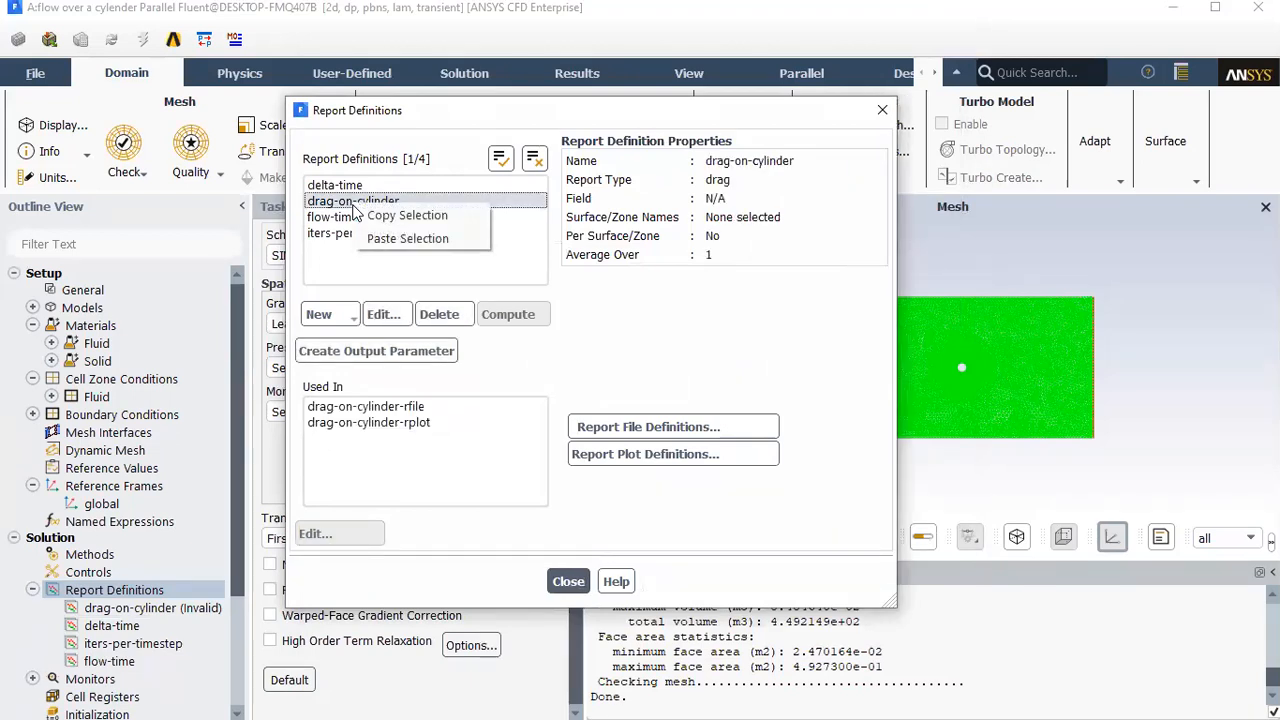
pyautogui.click(386, 316)
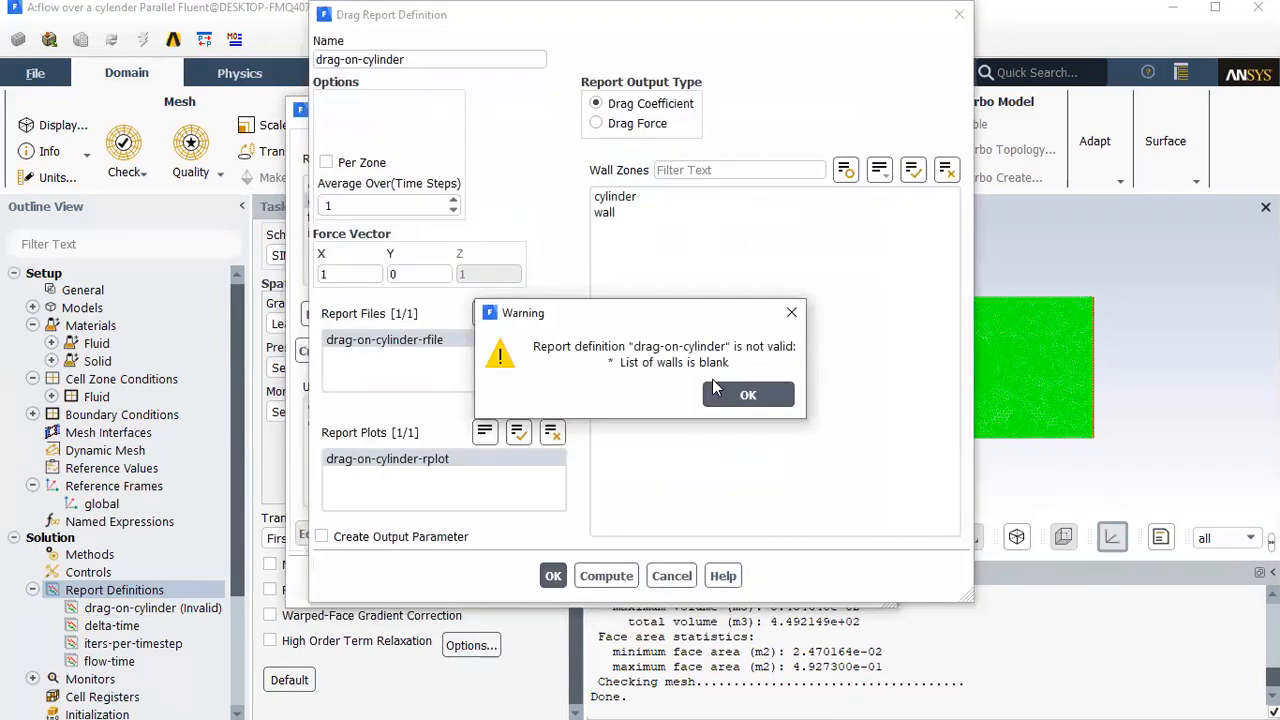
pyautogui.click(742, 396)
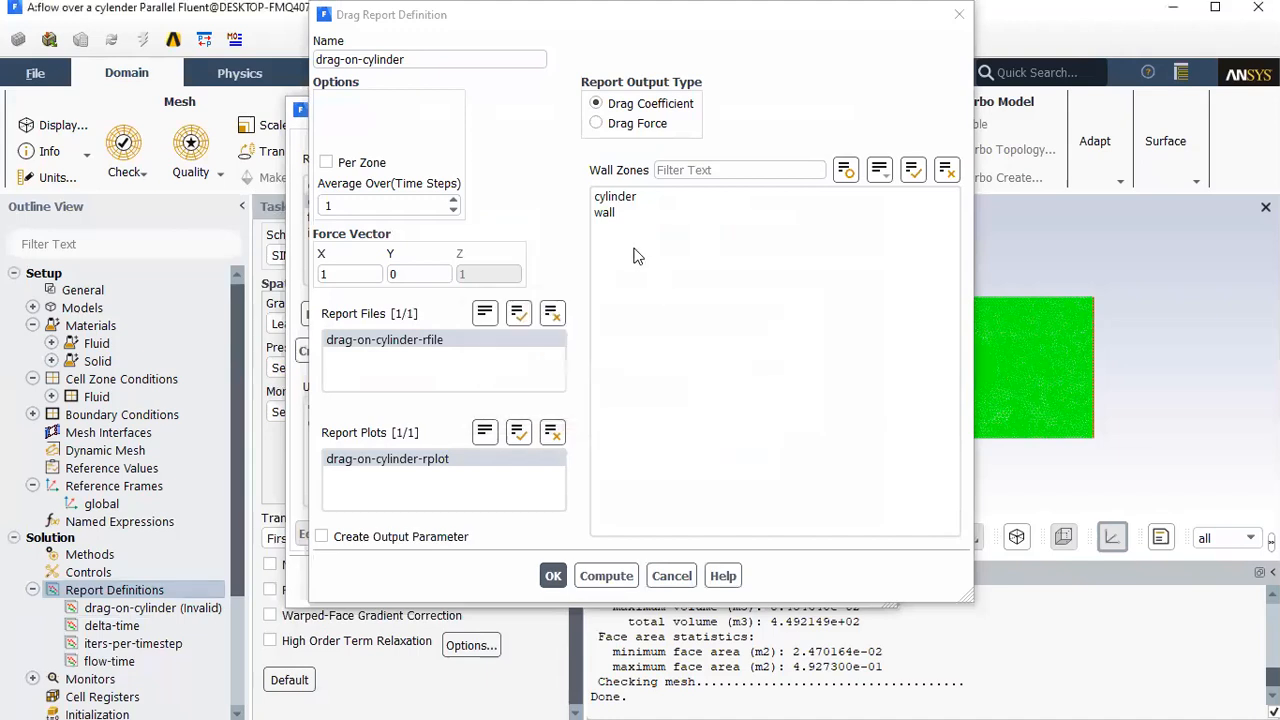
pyautogui.click(615, 198)
pyautogui.click(555, 577)
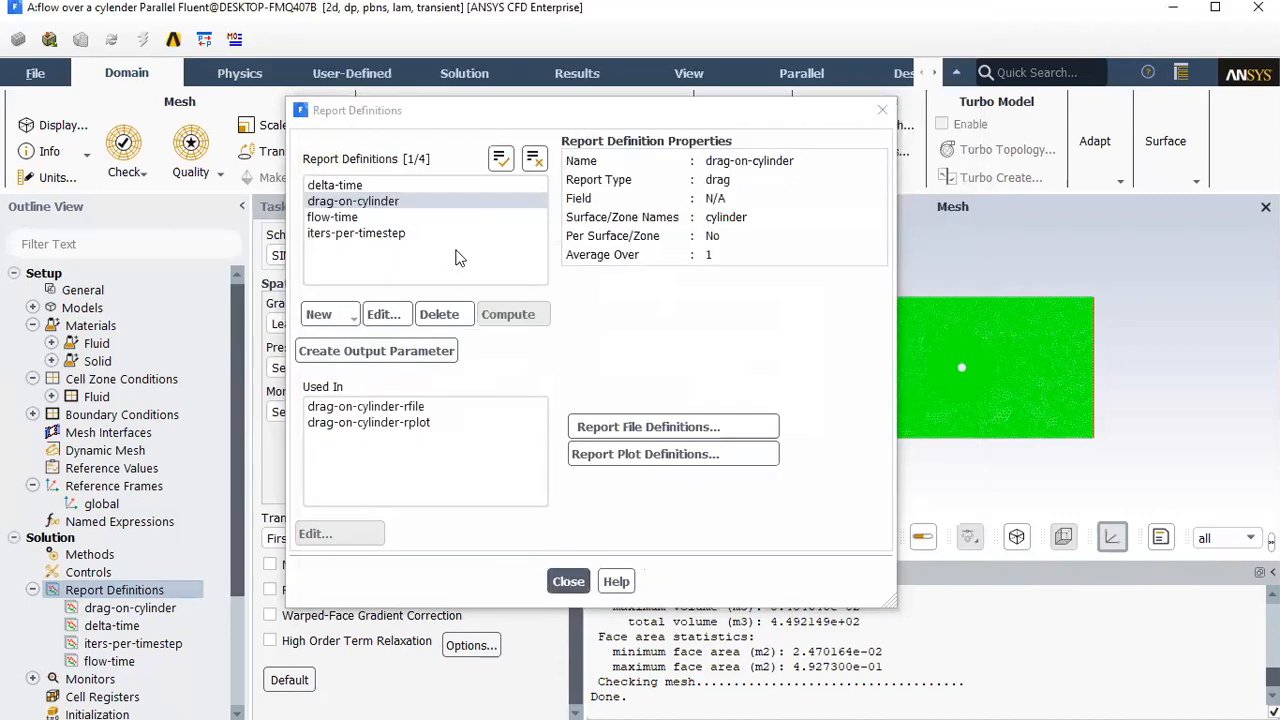
# Create a new lift coefficient report definition for the cylinder wall zone with force vector X 0 and Y 1
pyautogui.click(320, 315)
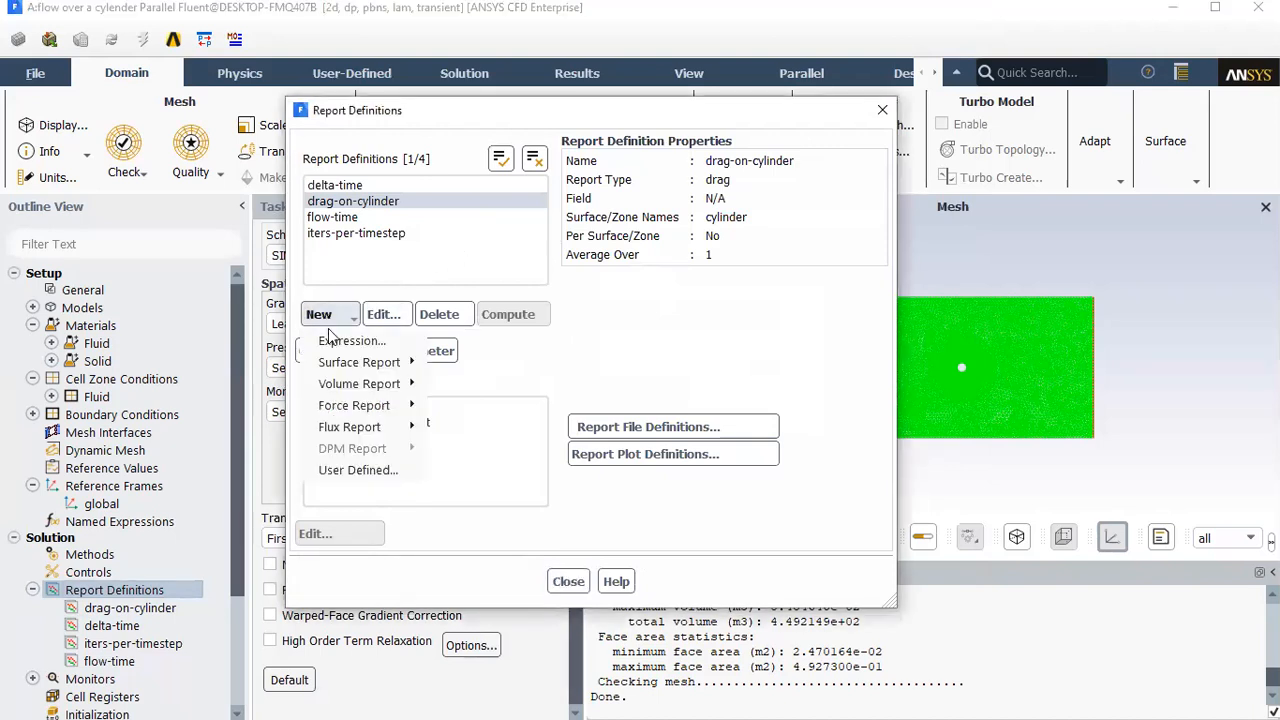
pyautogui.moveTo(362, 407)
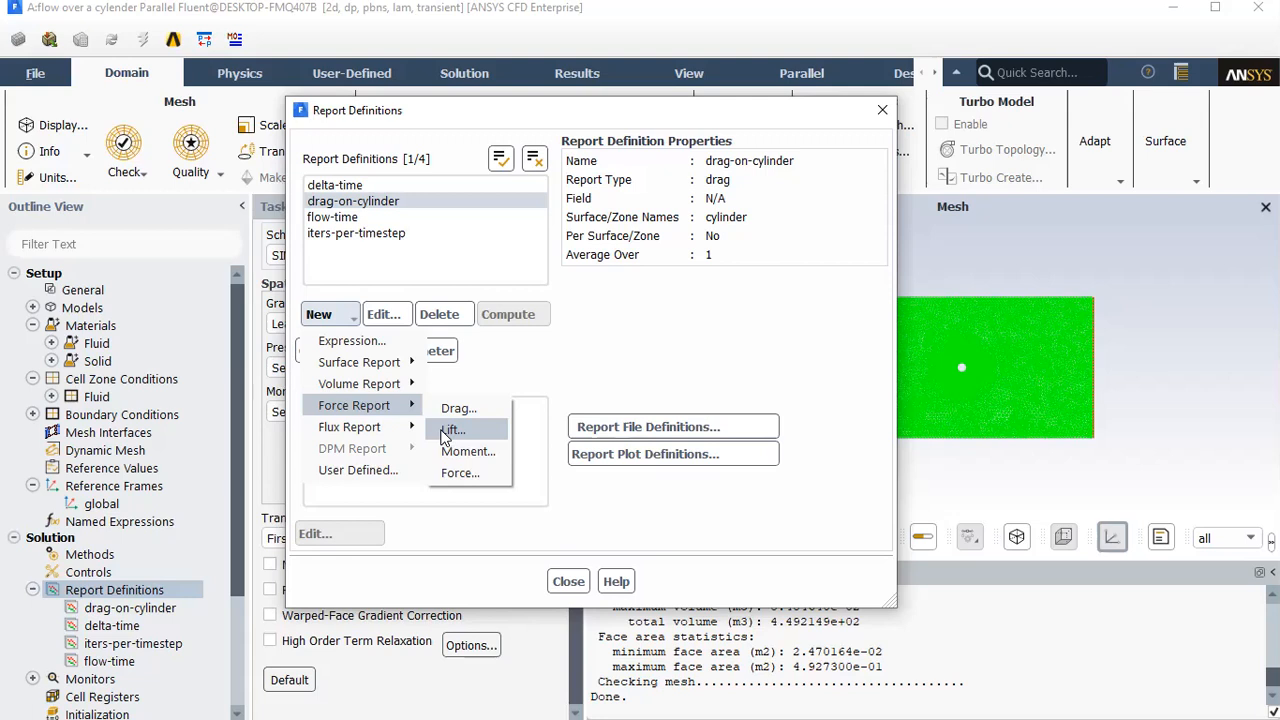
pyautogui.click(450, 430)
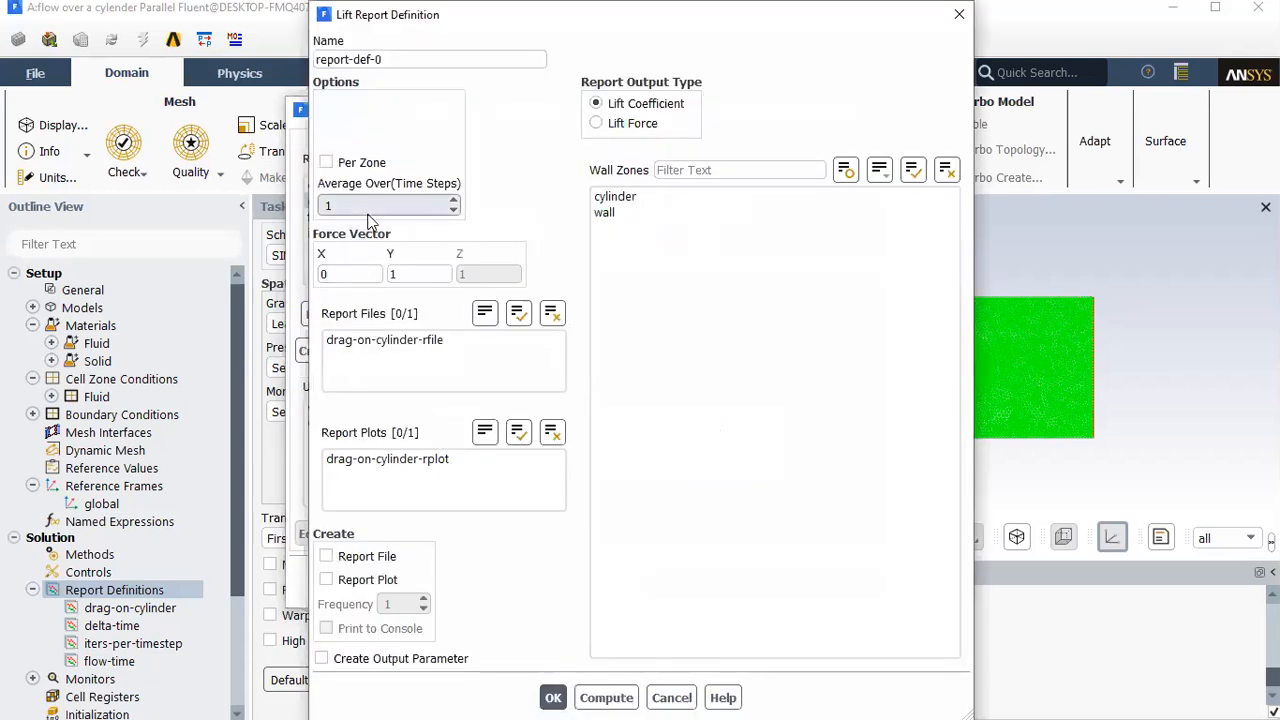
pyautogui.click(612, 197)
pyautogui.click(358, 273)
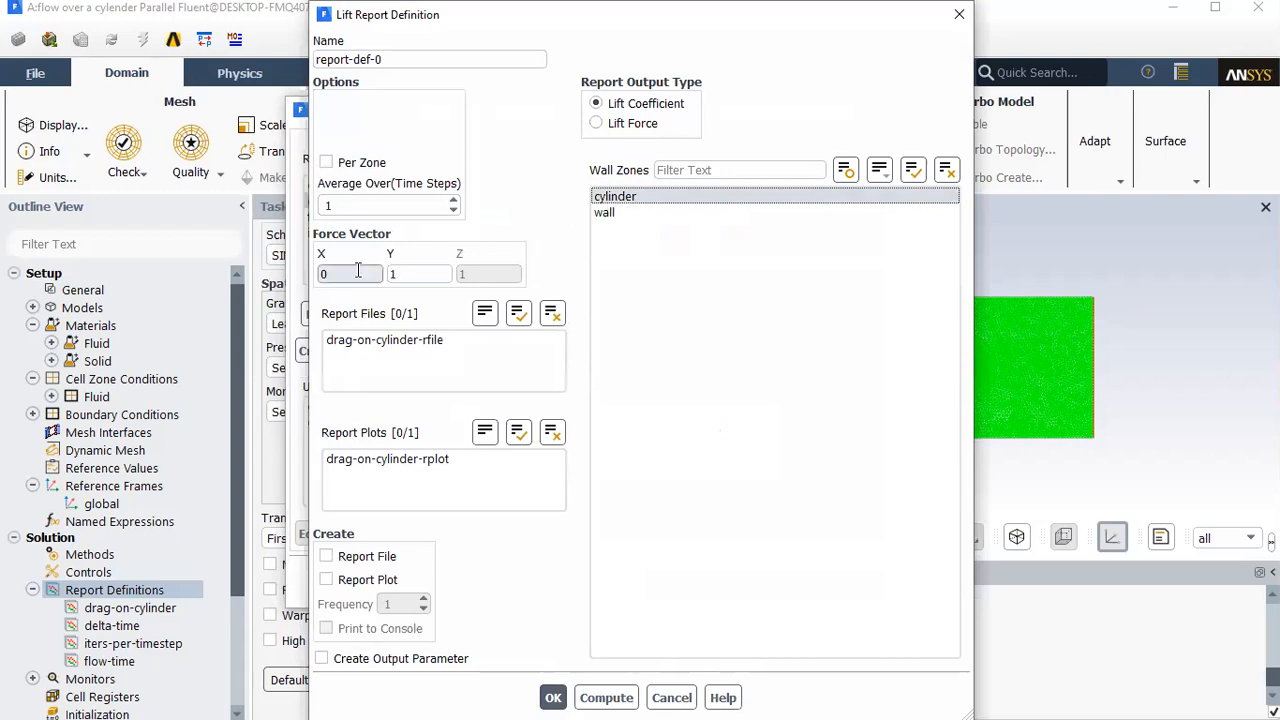
pyautogui.press('Tab')
pyautogui.click(350, 274)
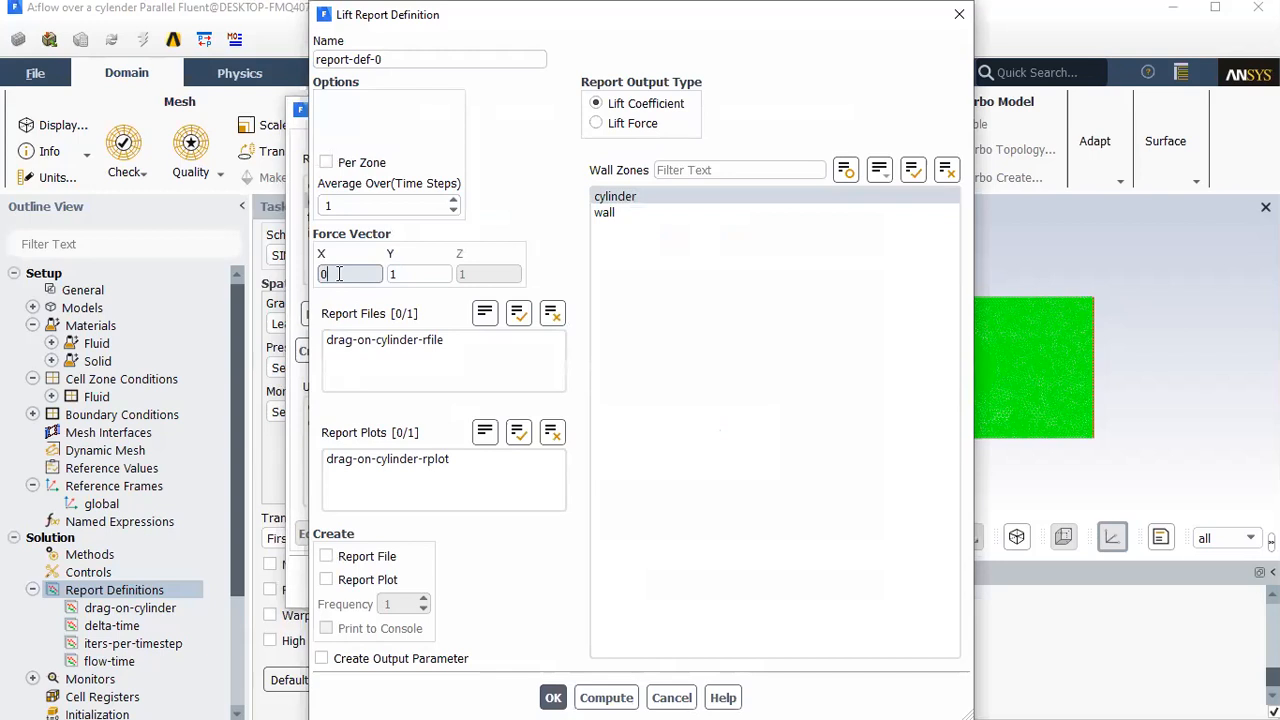
pyautogui.click(410, 274)
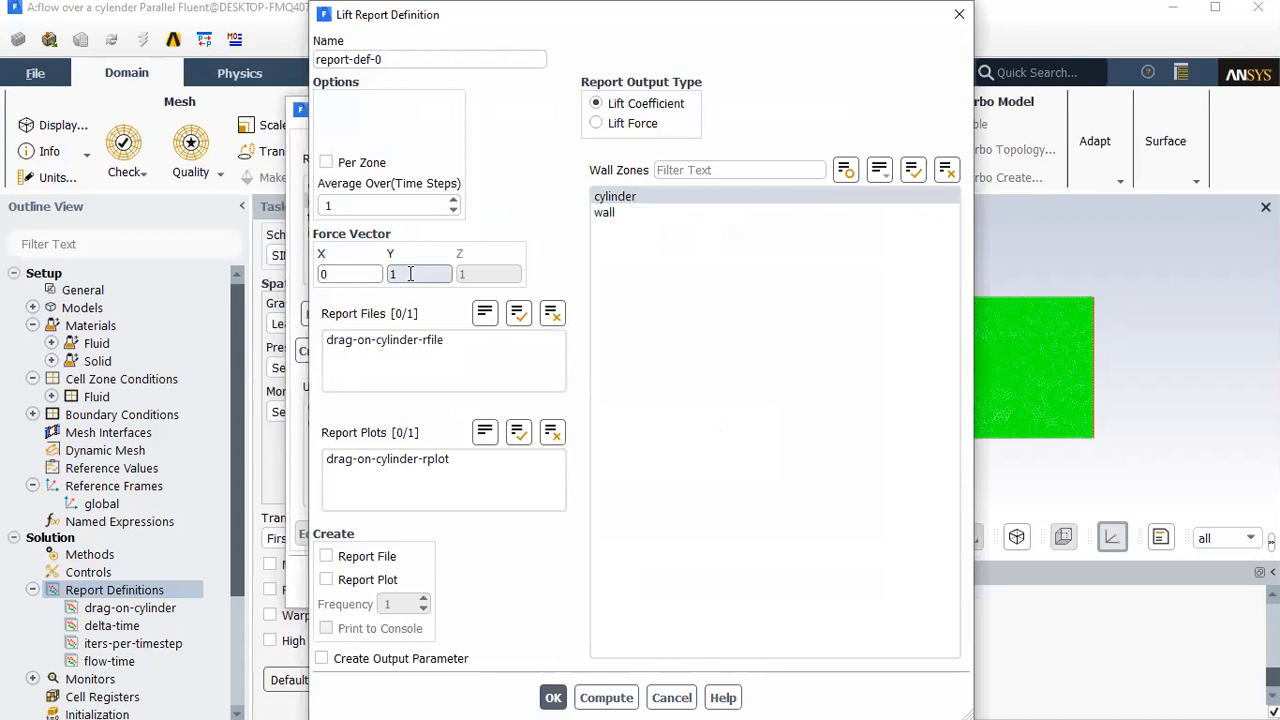
# Enable Report File, Report Plot and Print to Console for the lift report, save it and close the report definitions
pyautogui.click(327, 557)
pyautogui.click(327, 579)
pyautogui.click(327, 629)
pyautogui.click(556, 696)
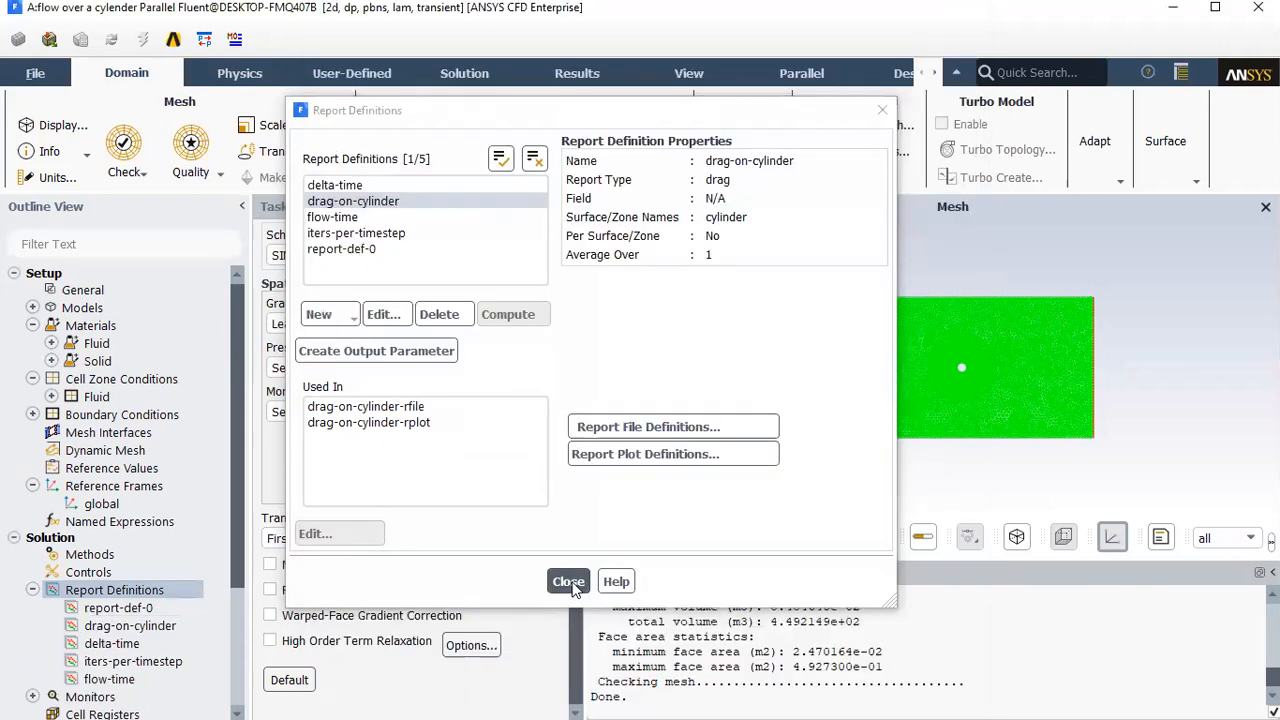
pyautogui.click(569, 582)
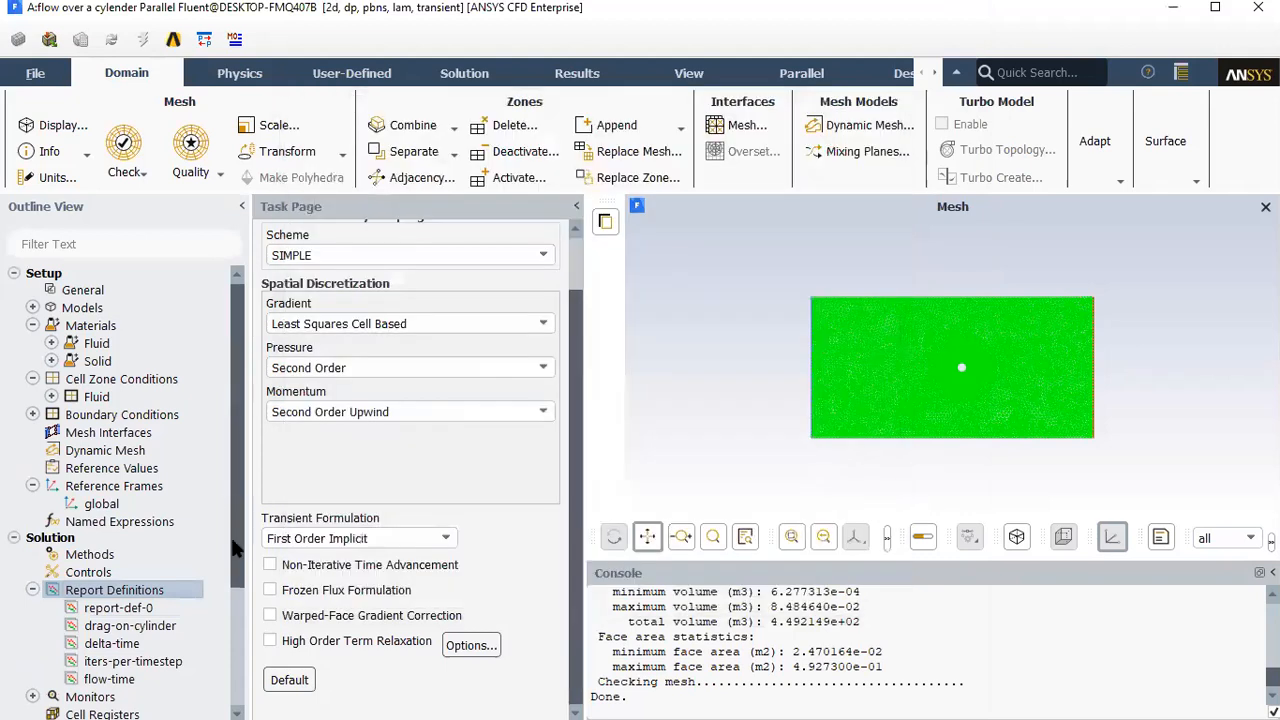
# Review the residual monitor's plotting options and absolute convergence criteria, and accept the settings
pyautogui.moveTo(234, 585); pyautogui.dragTo(234, 624)
pyautogui.scroll(-3, 231, 655)
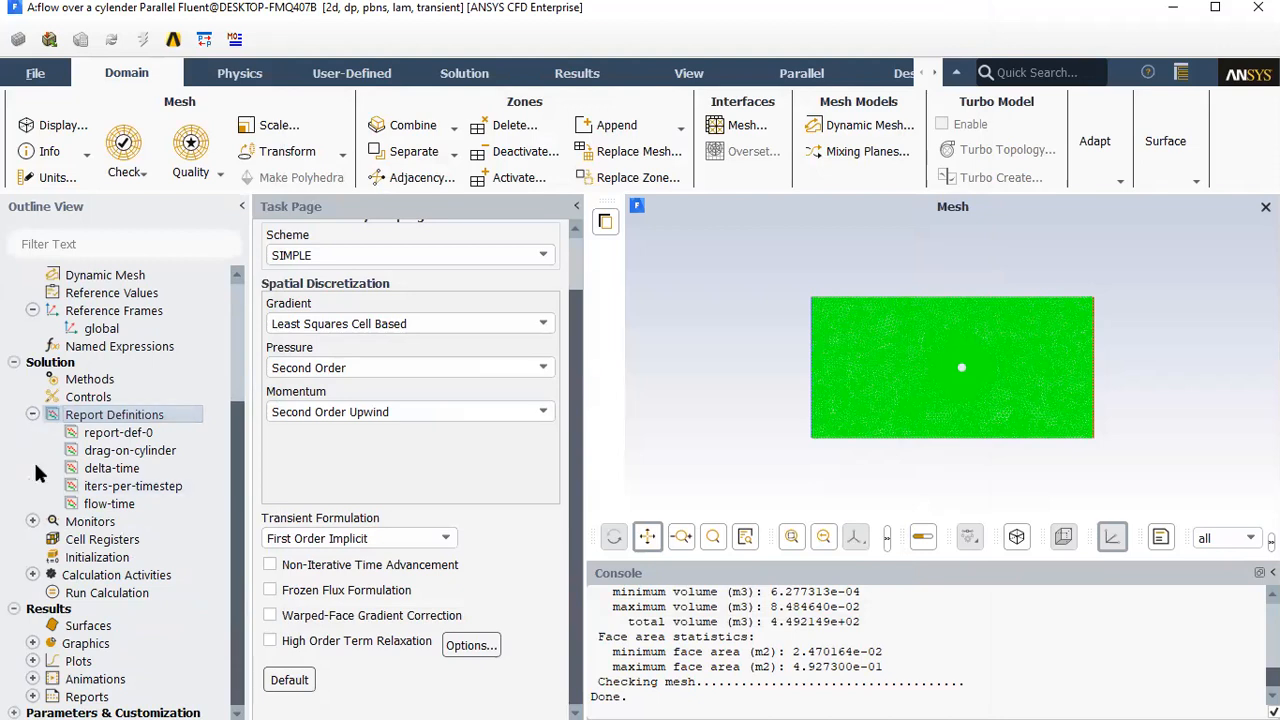
pyautogui.click(32, 414)
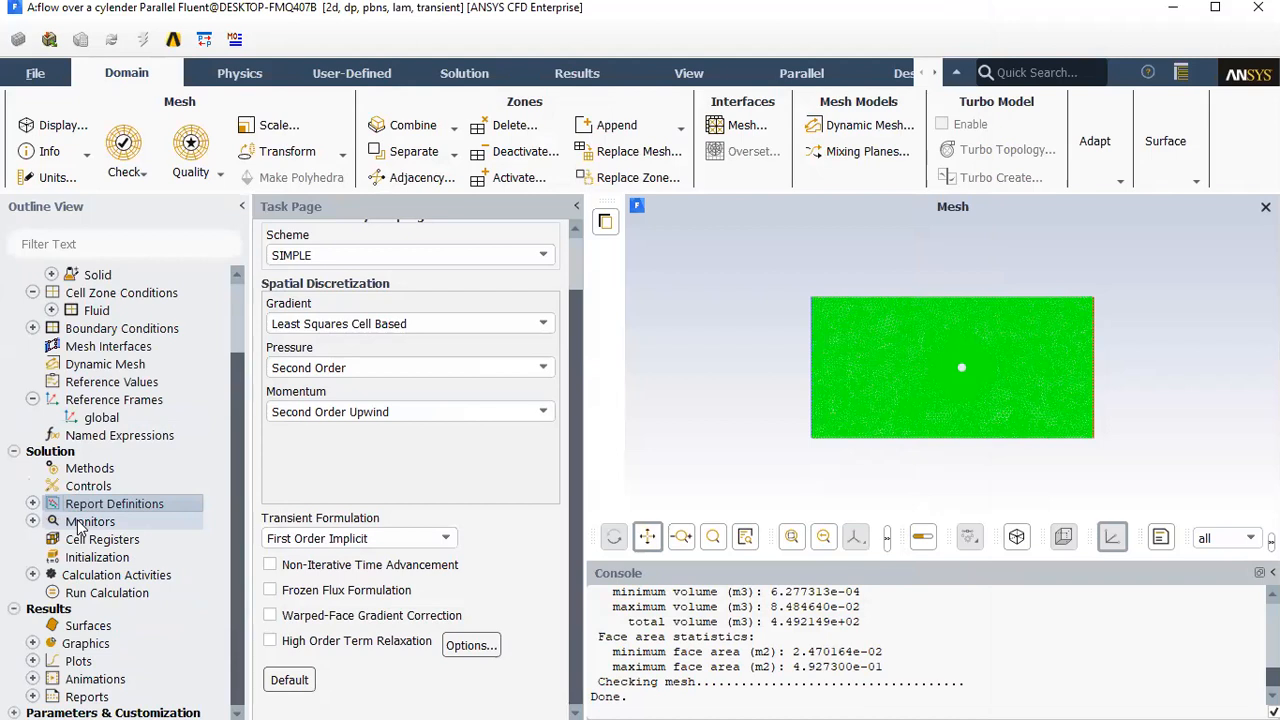
pyautogui.doubleClick(82, 522)
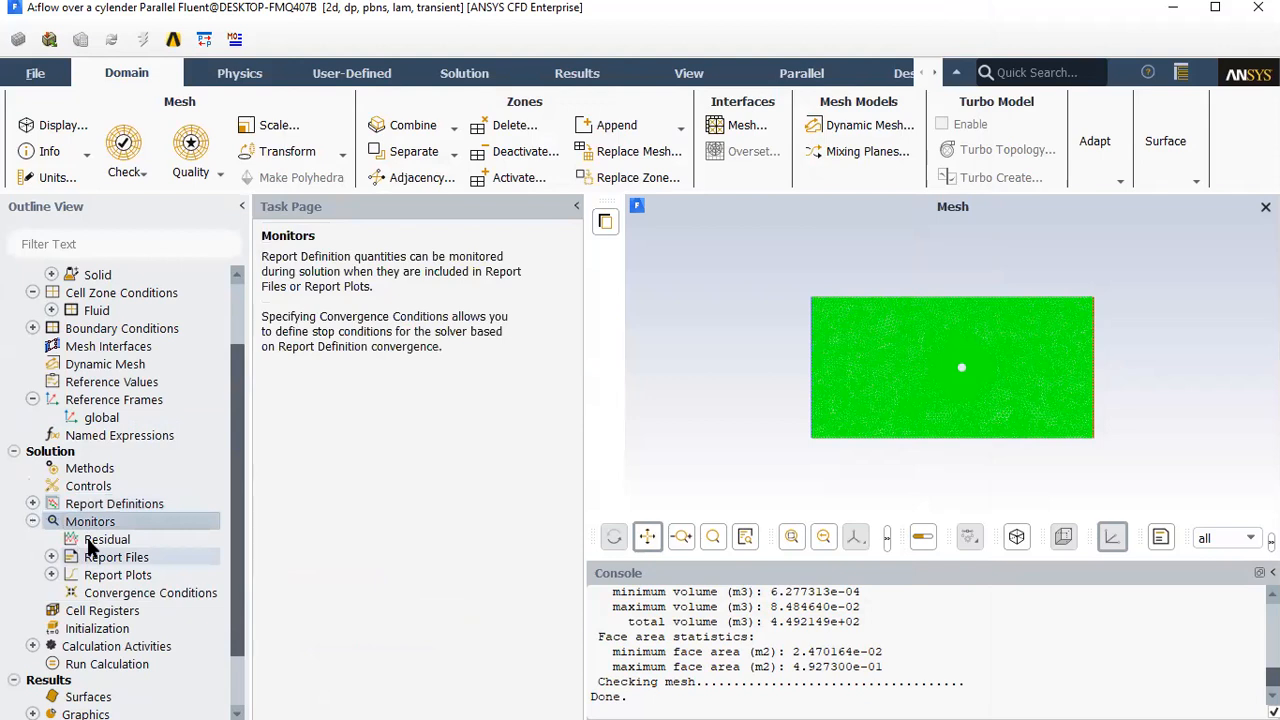
pyautogui.click(88, 540)
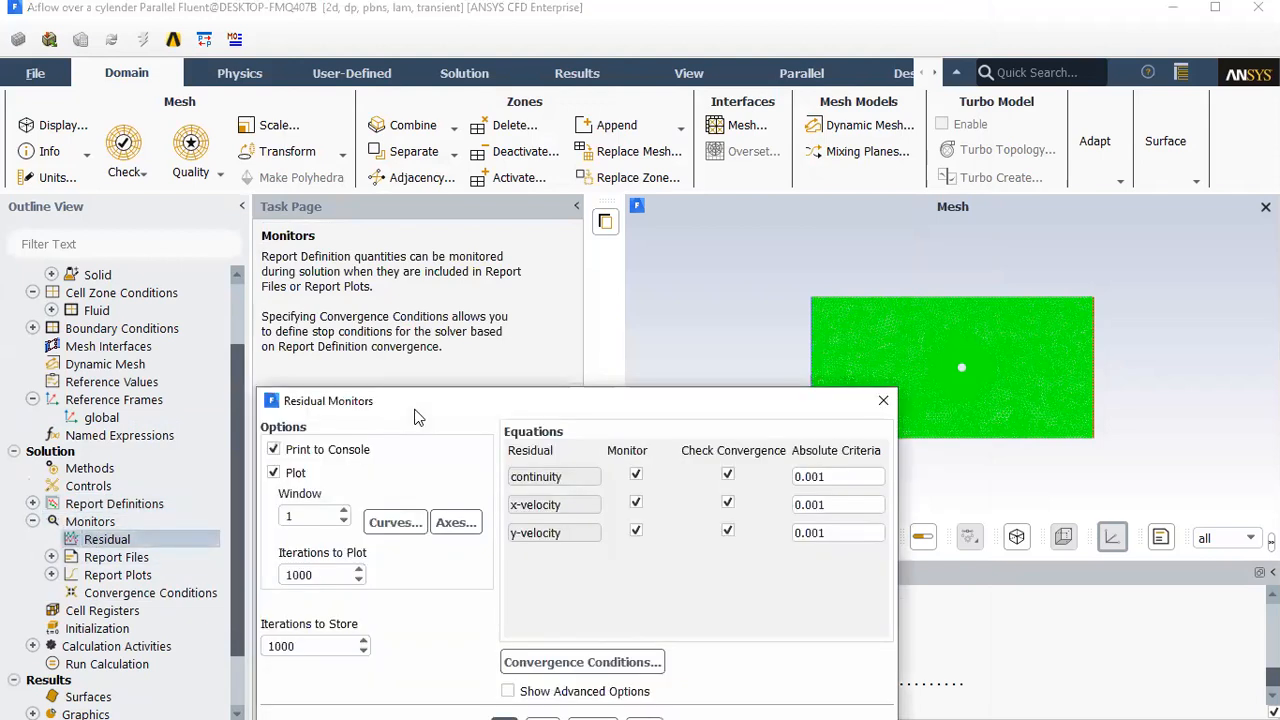
pyautogui.moveTo(418, 416); pyautogui.dragTo(448, 160)
pyautogui.click(534, 475)
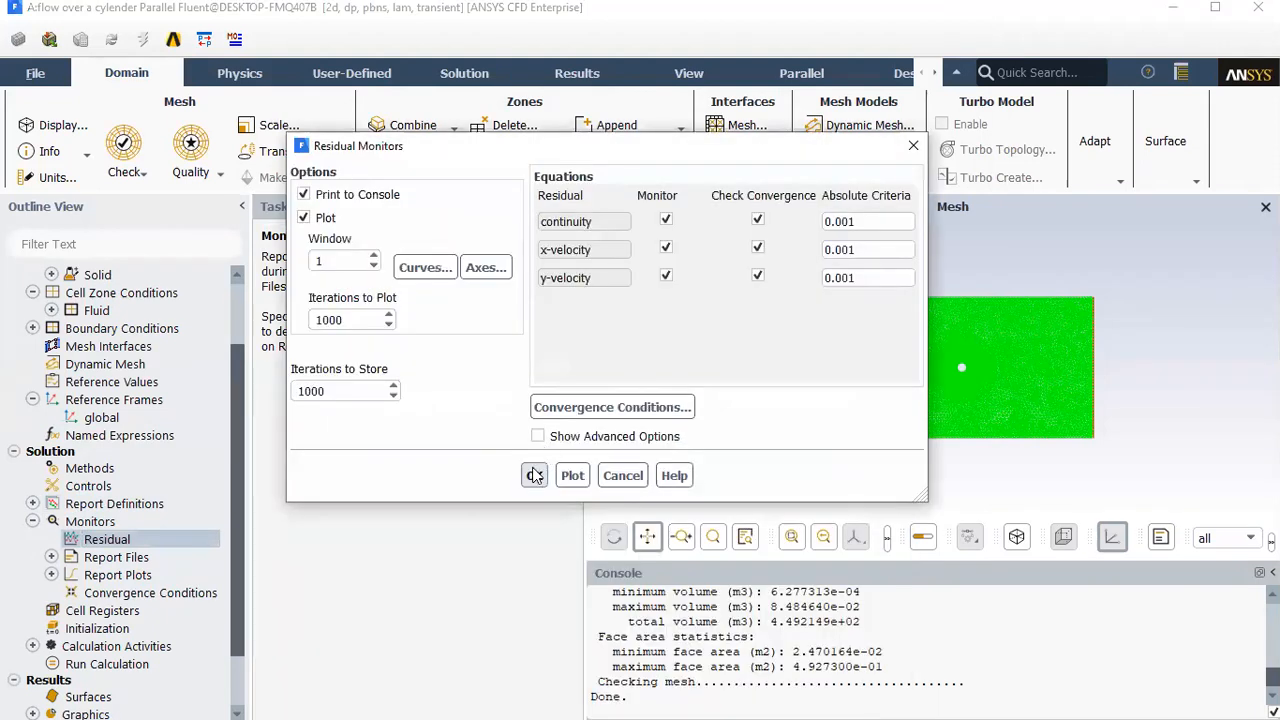
# Set the Standard Initialization values of the solution to be computed from the inlet
pyautogui.click(85, 636)
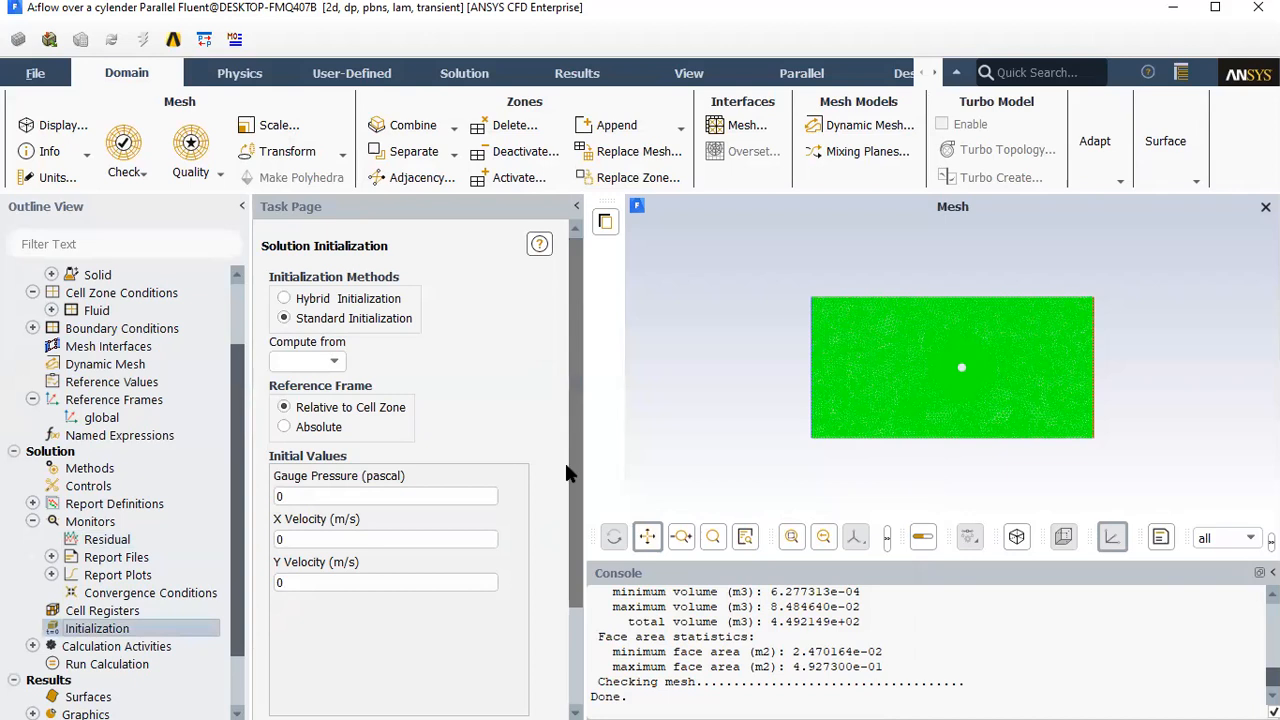
pyautogui.scroll(-5, 564, 460)
pyautogui.scroll(1, 551, 345)
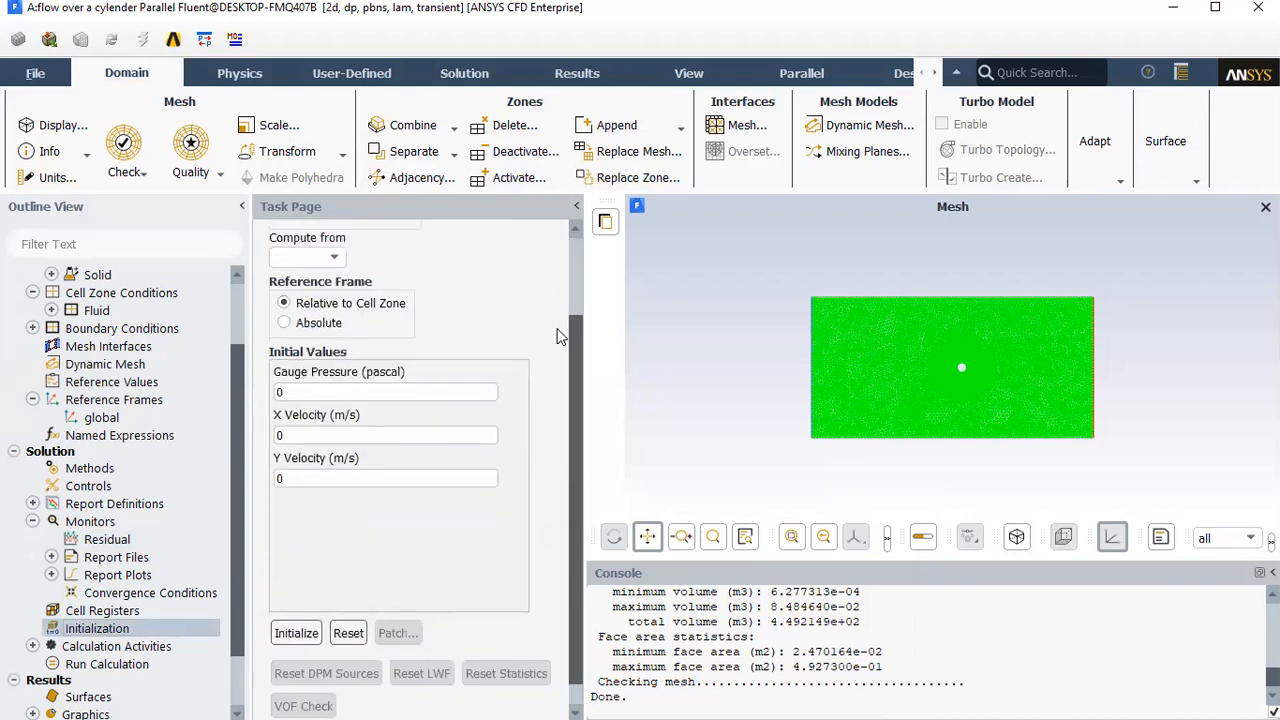
pyautogui.scroll(1, 558, 337)
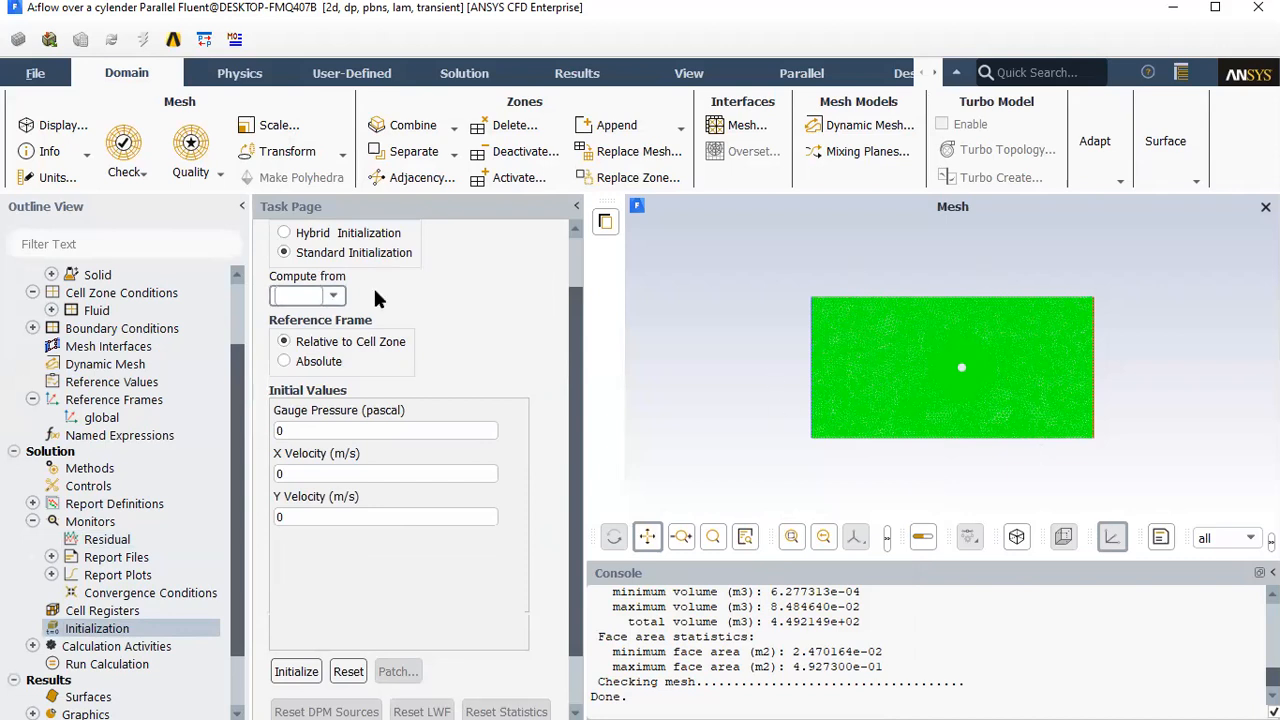
pyautogui.click(333, 296)
pyautogui.scroll(-2, 575, 384)
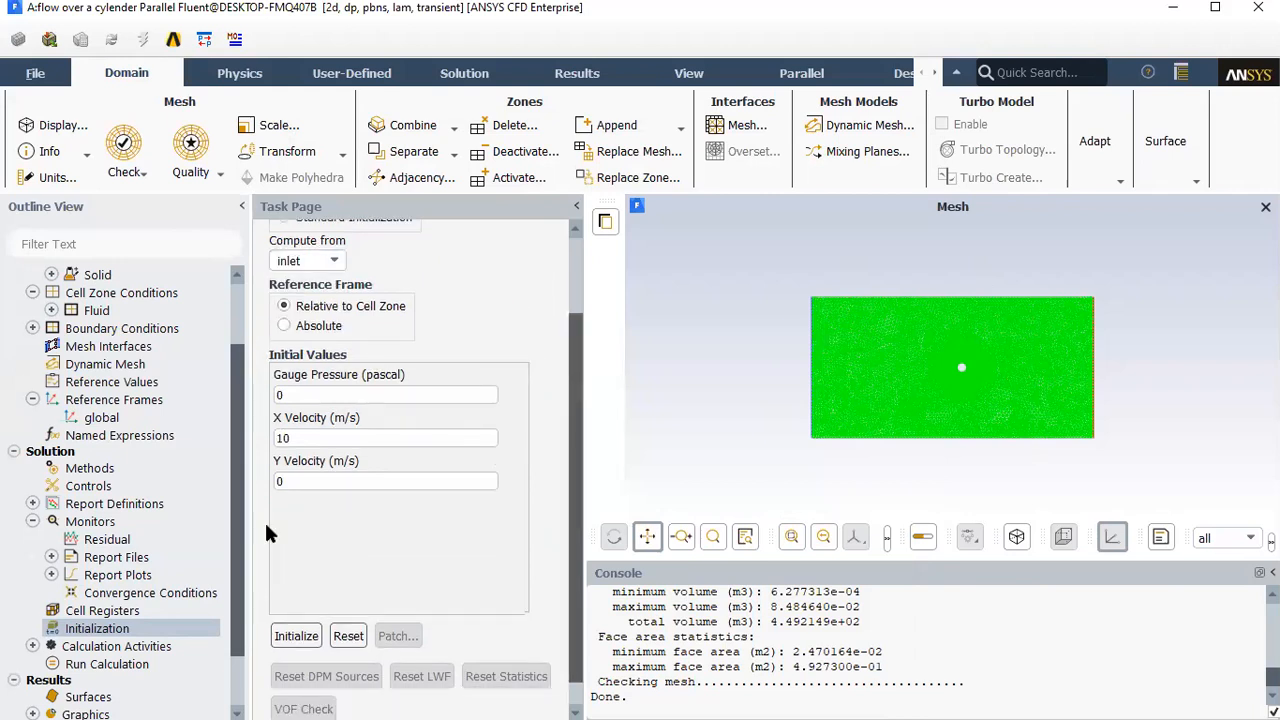
# Set the initial X velocity to 1 m/s and initialize the solution
pyautogui.scroll(-2, 266, 533)
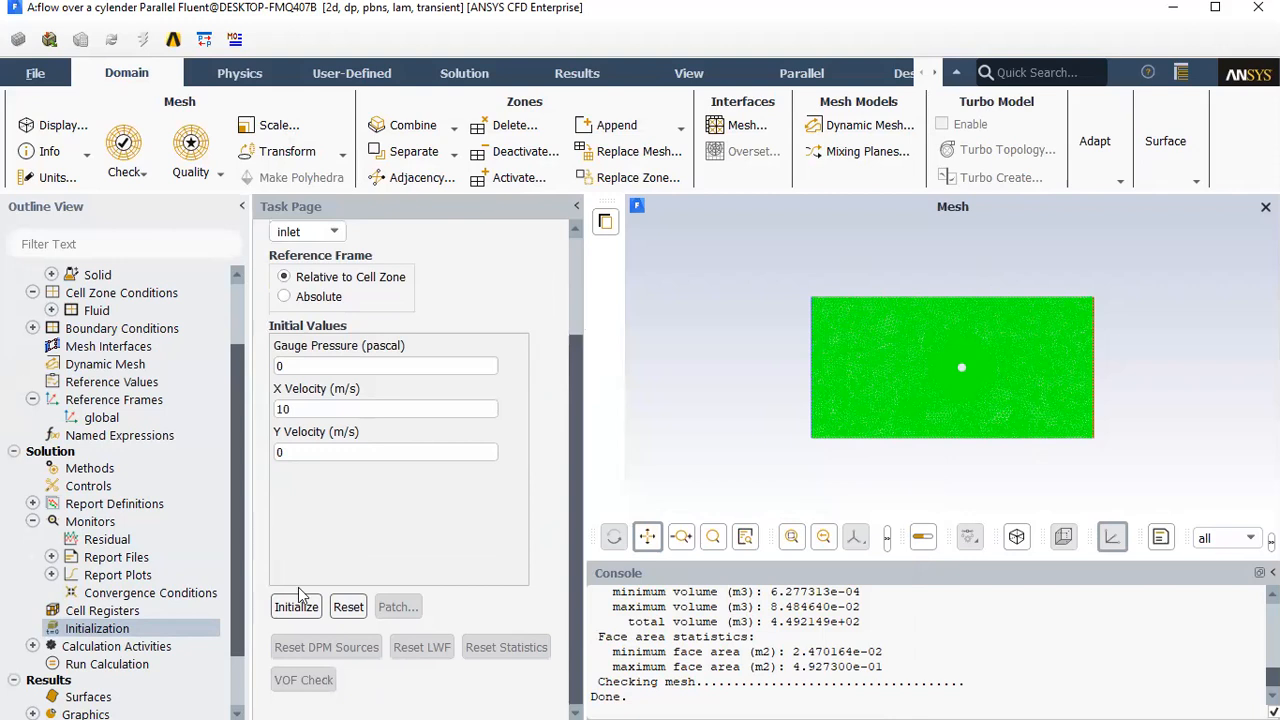
pyautogui.click(301, 409)
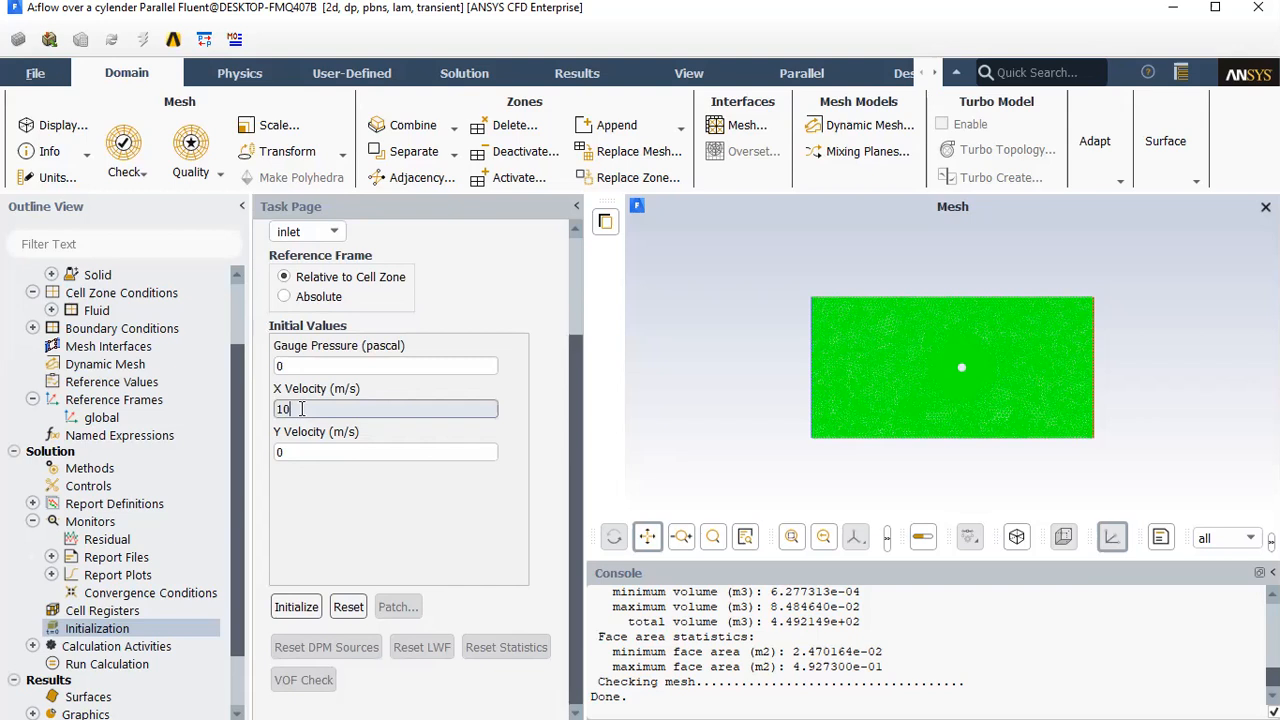
pyautogui.click(926, 370)
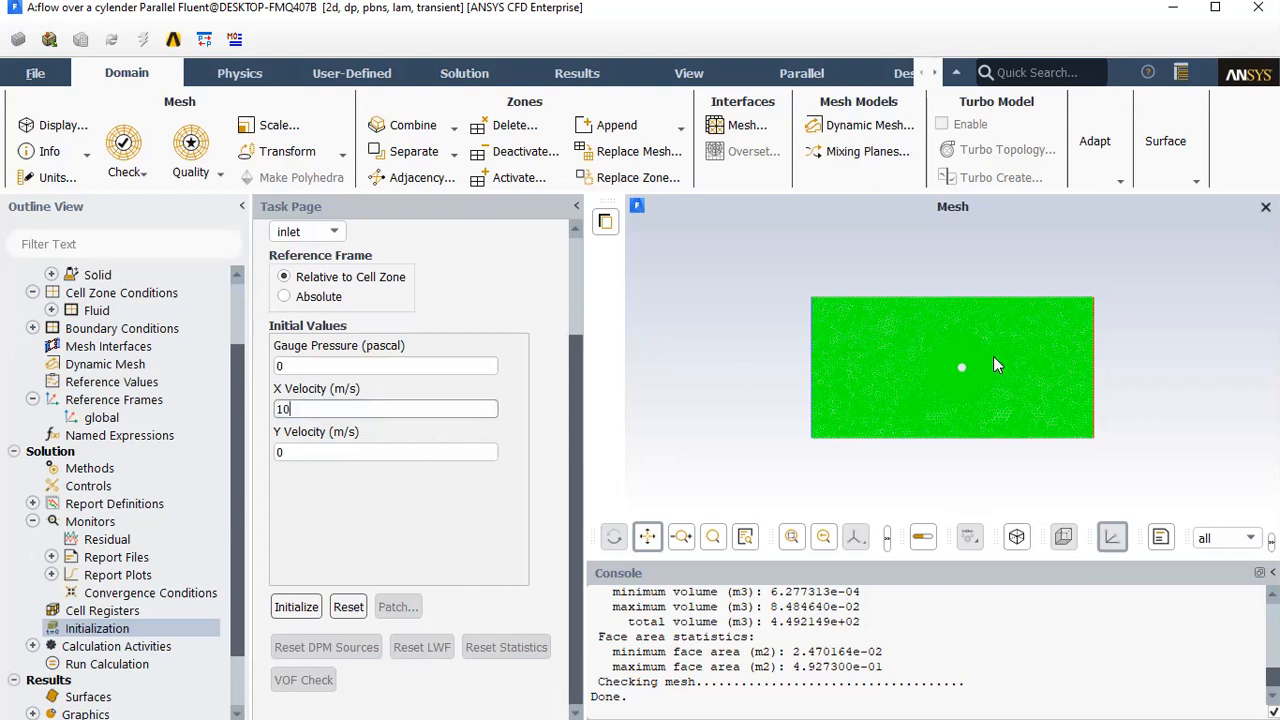
pyautogui.click(303, 406)
pyautogui.press('BackSpace')
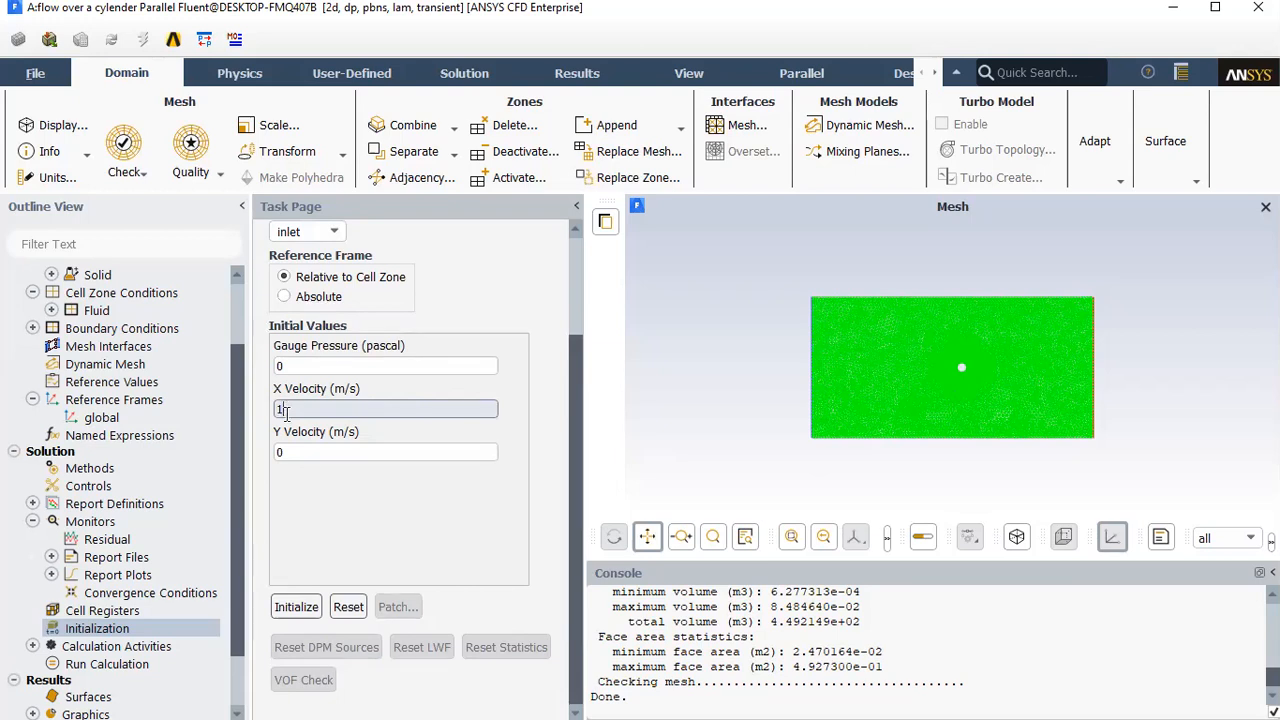
pyautogui.click(291, 607)
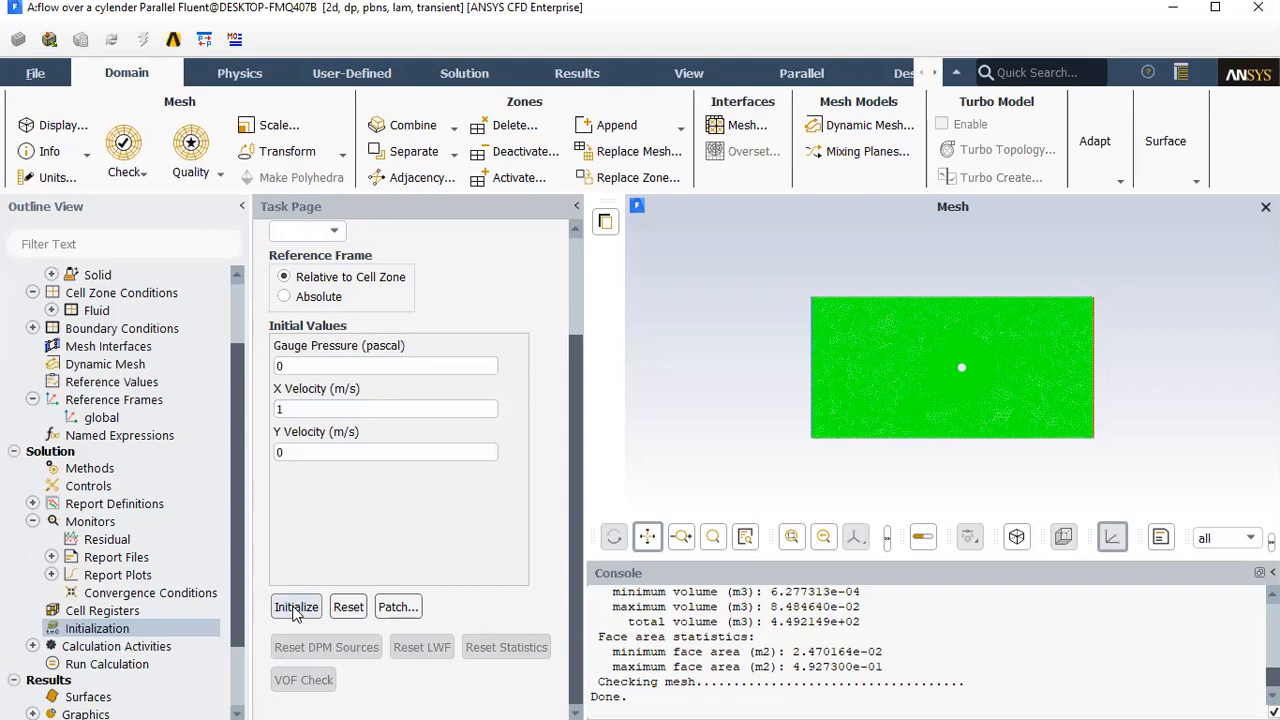
# Open the Run Calculation settings and set the time step size to 0.01 s
pyautogui.click(33, 647)
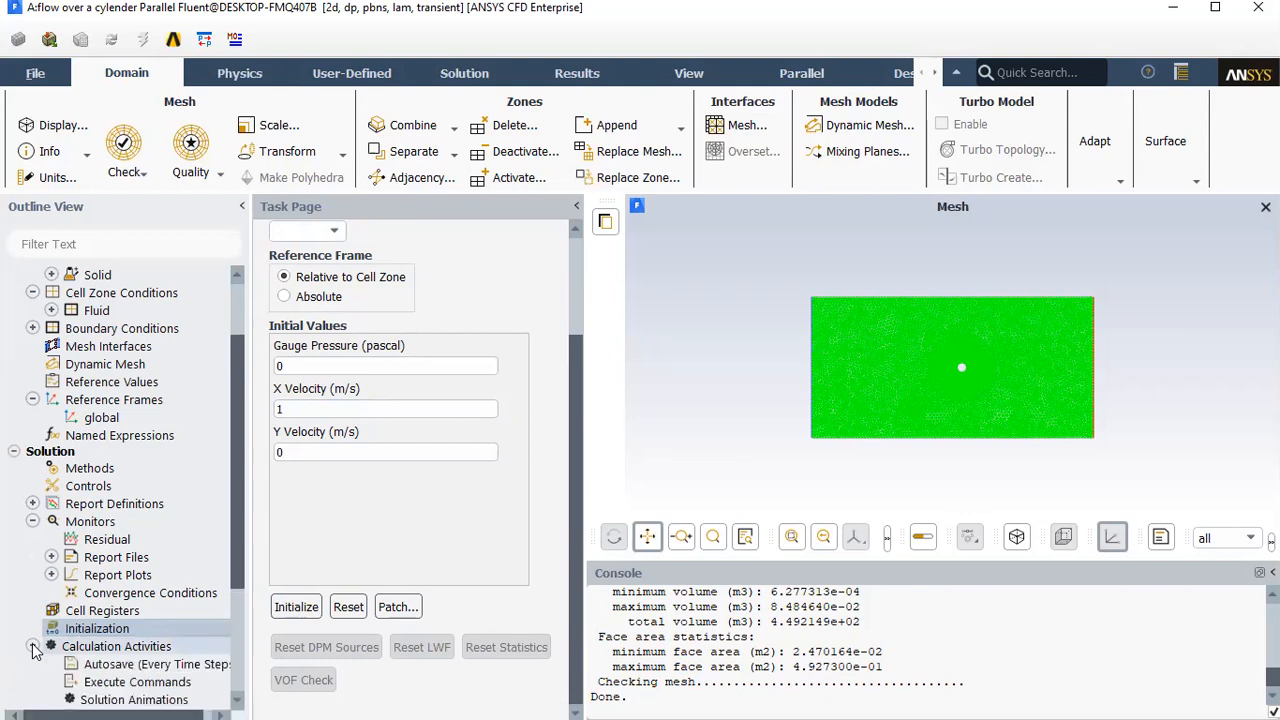
pyautogui.moveTo(234, 544); pyautogui.dragTo(236, 658)
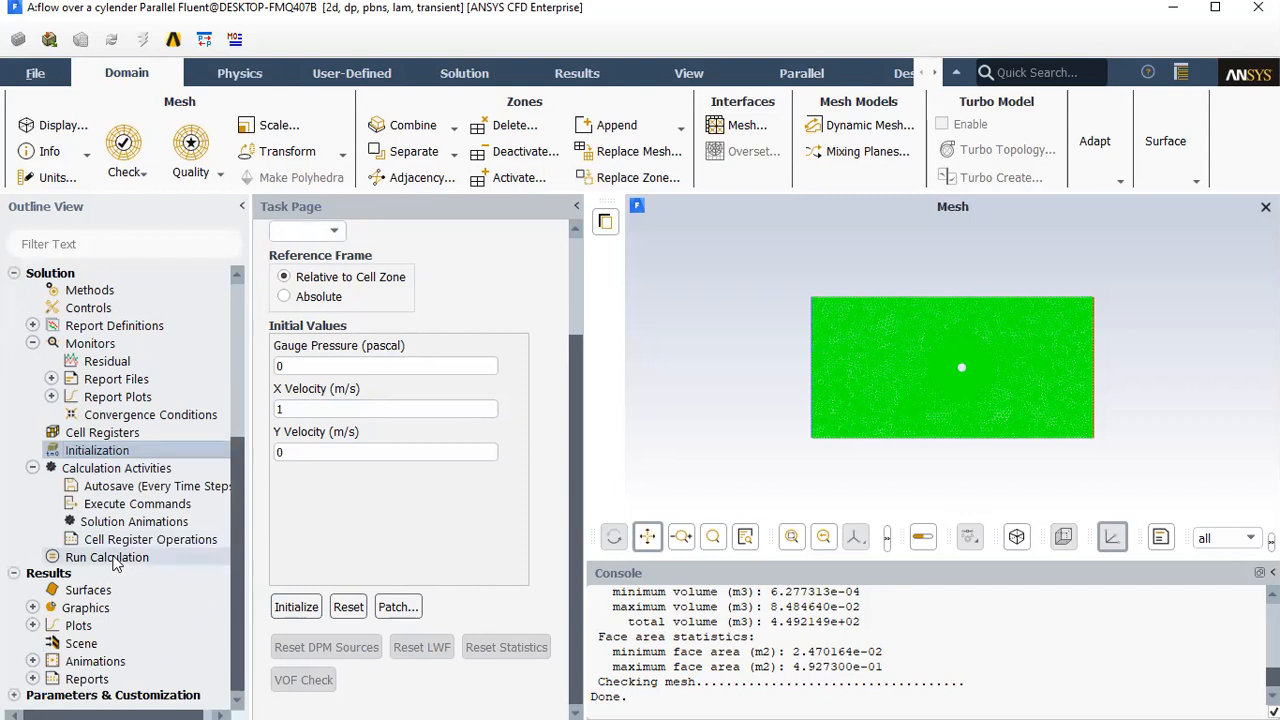
pyautogui.click(112, 557)
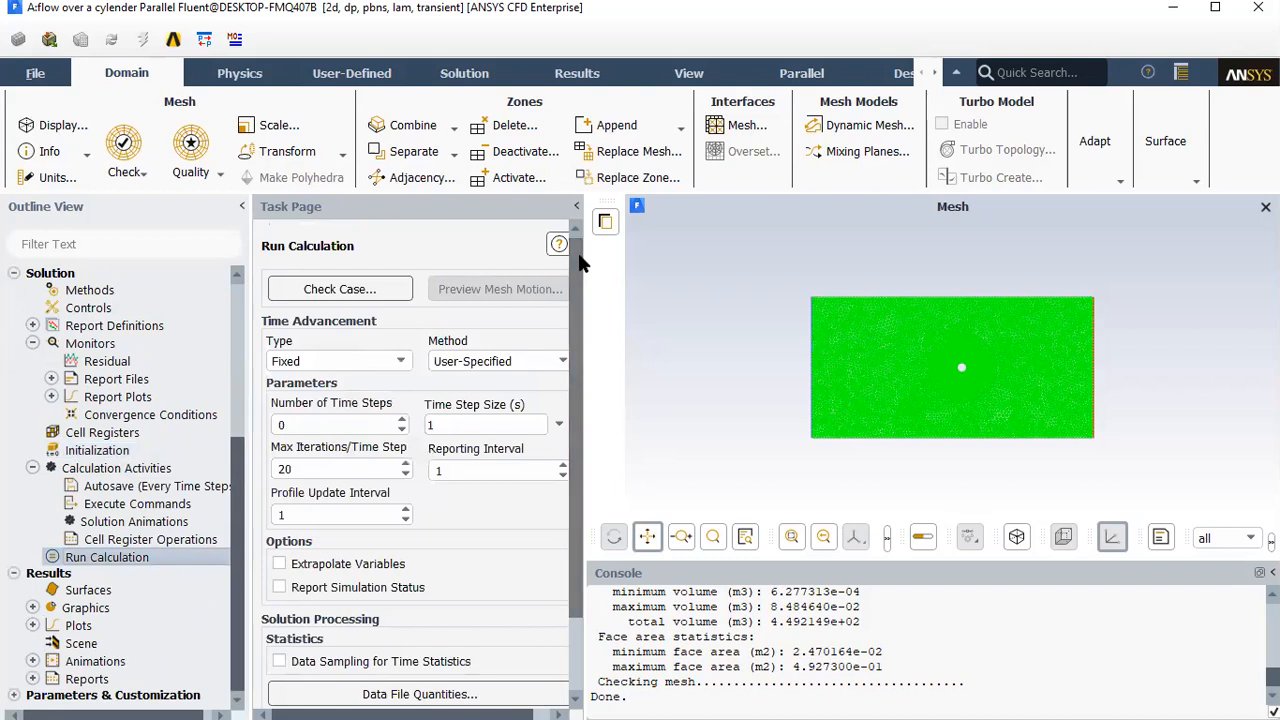
pyautogui.scroll(-1, 585, 335)
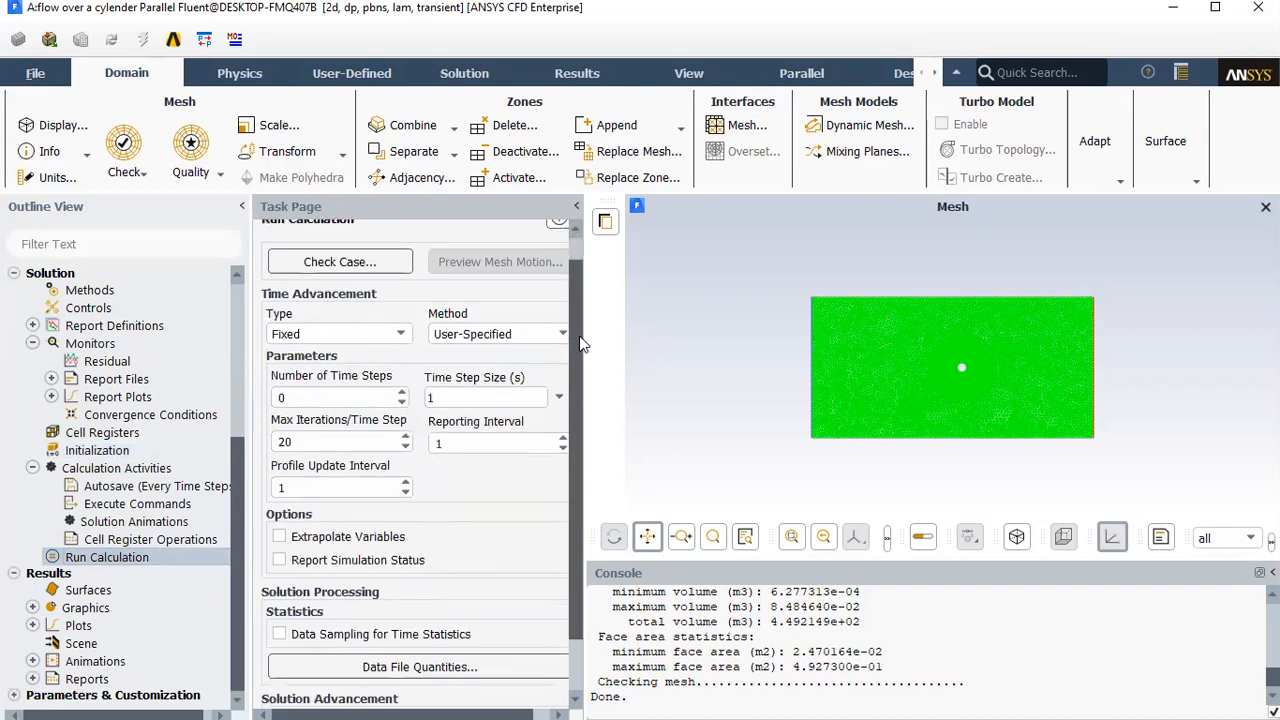
pyautogui.scroll(-2, 449, 331)
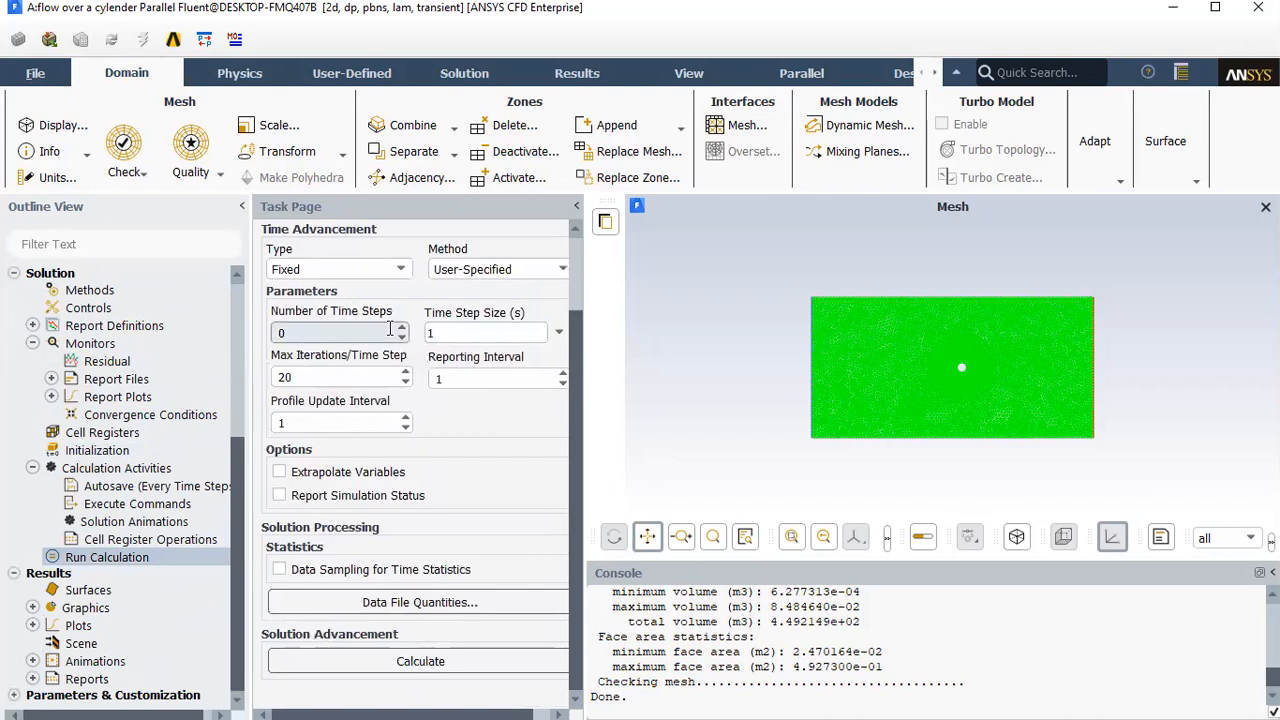
pyautogui.click(444, 332)
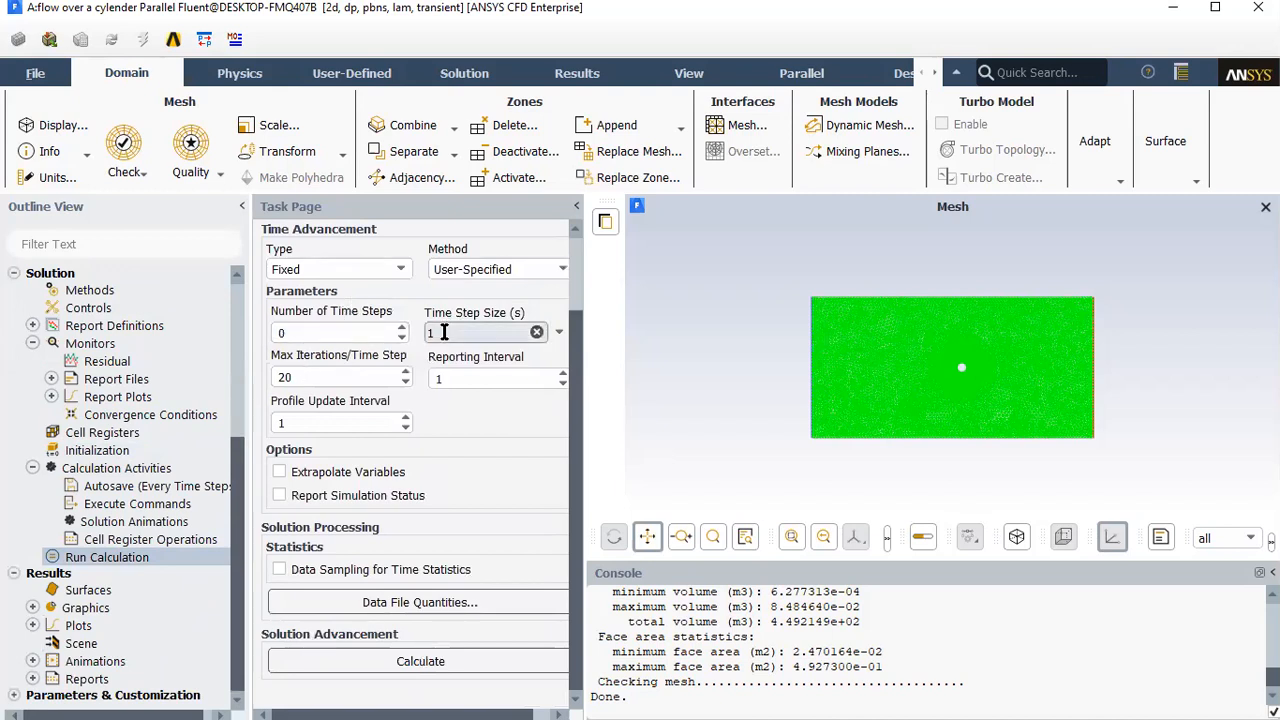
pyautogui.press('BackSpace')
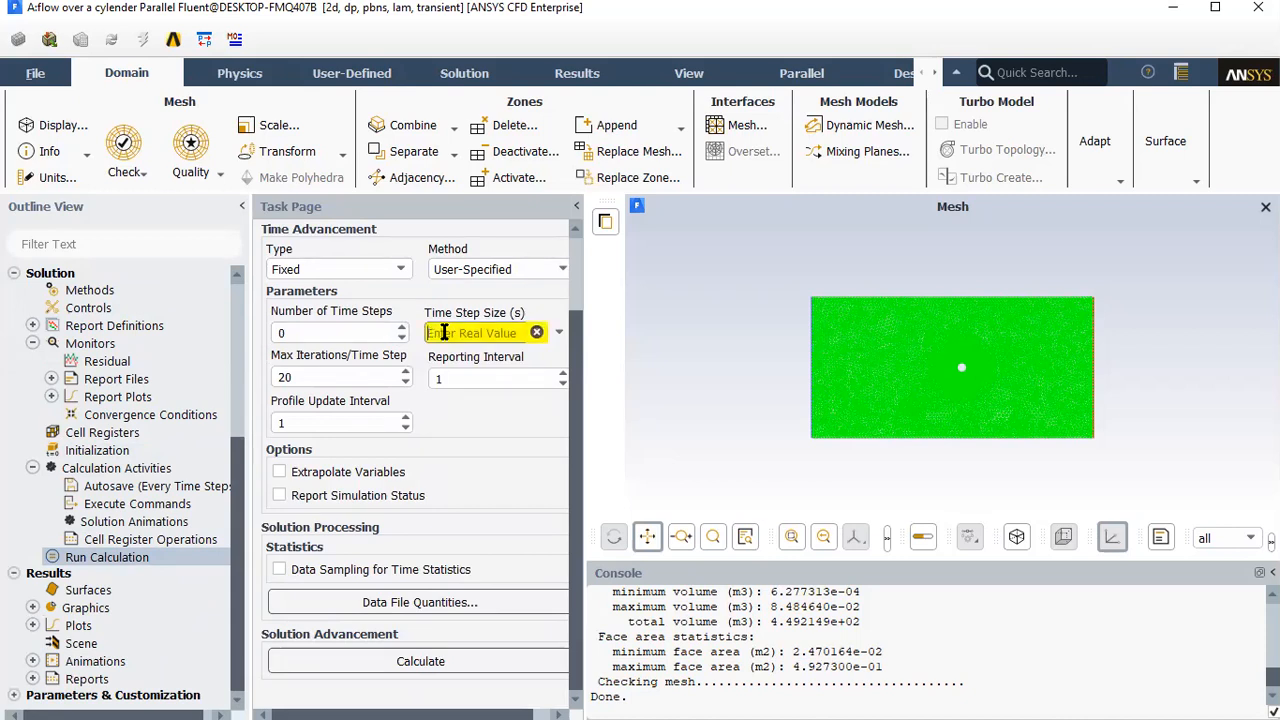
pyautogui.write('0.0')
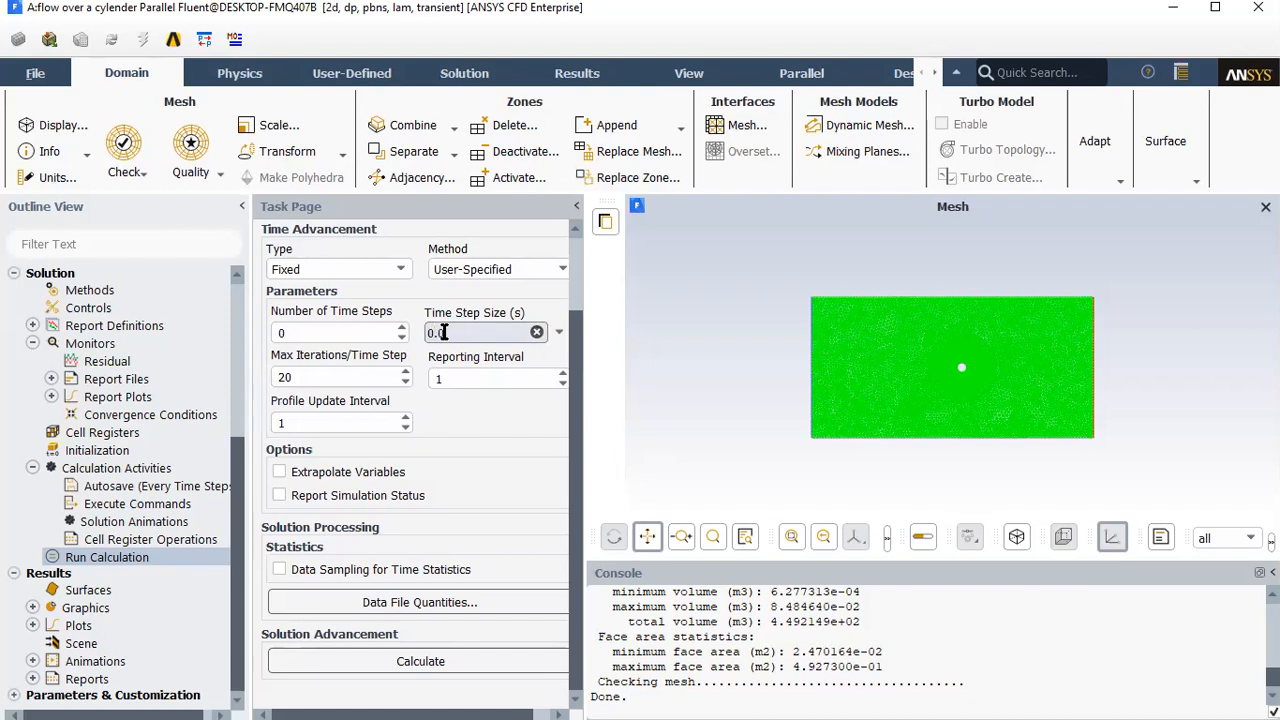
pyautogui.write('01')
# Set the maximum iterations per time step to 30
pyautogui.click(330, 370)
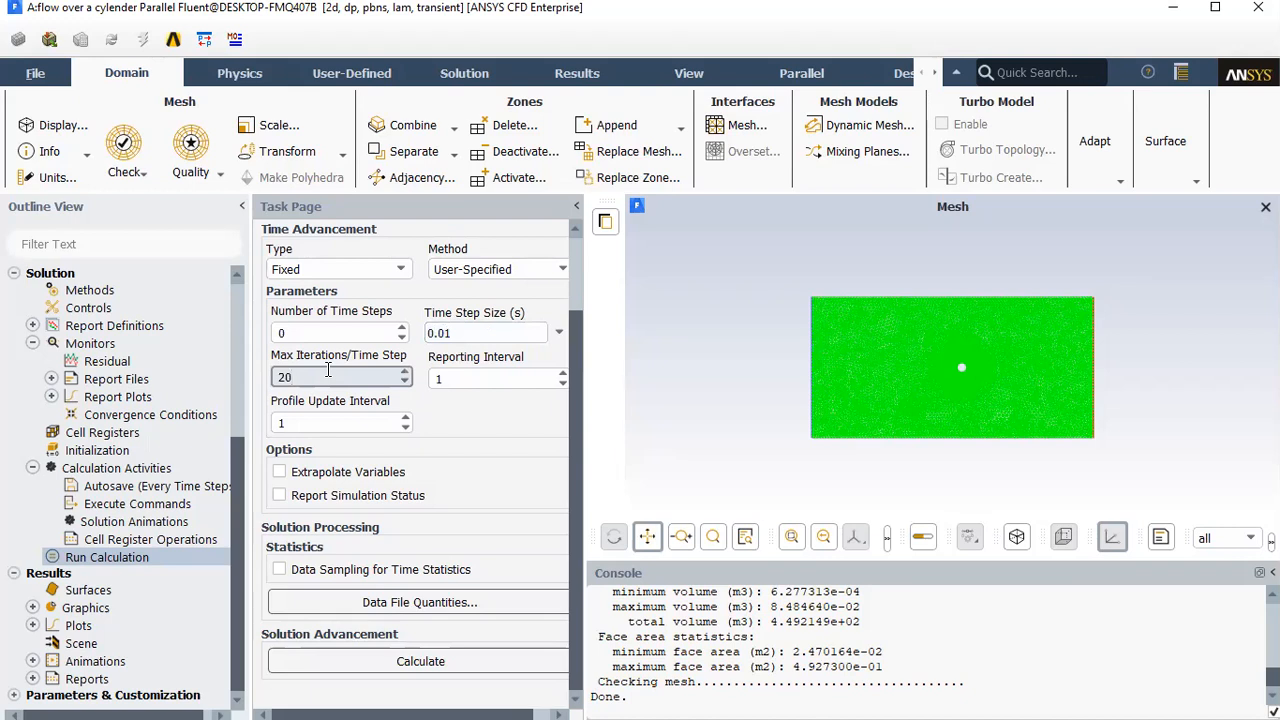
pyautogui.press('BackSpace')
pyautogui.press('BackSpace')
pyautogui.write('20')
pyautogui.press('BackSpace')
pyautogui.press('BackSpace')
pyautogui.write('30')
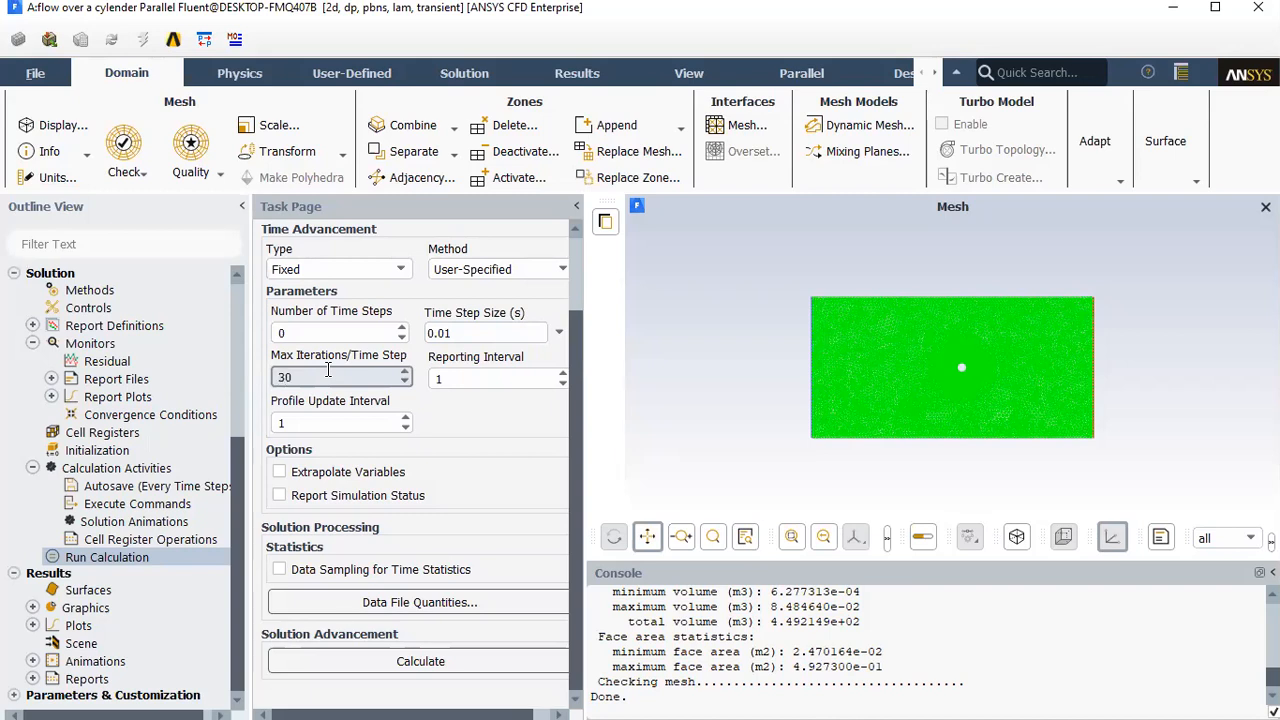
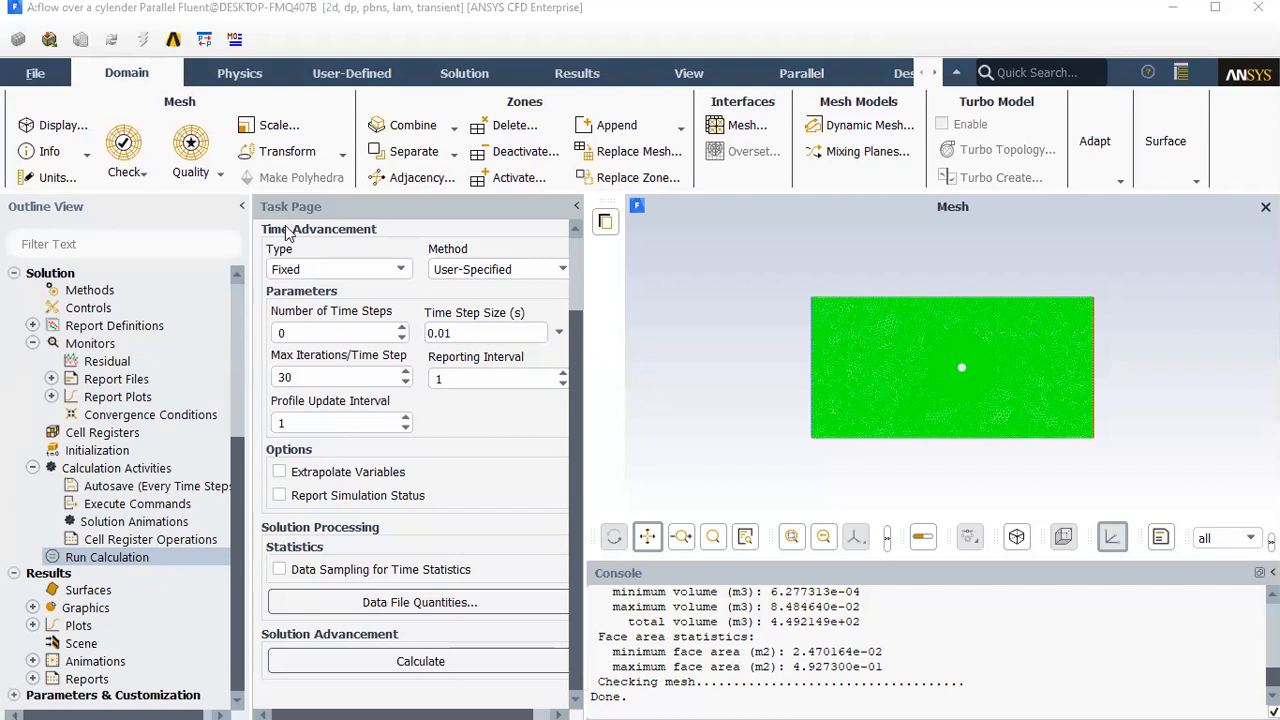
# Set the number of time steps to 100 and start the calculation
pyautogui.doubleClick(280, 332)
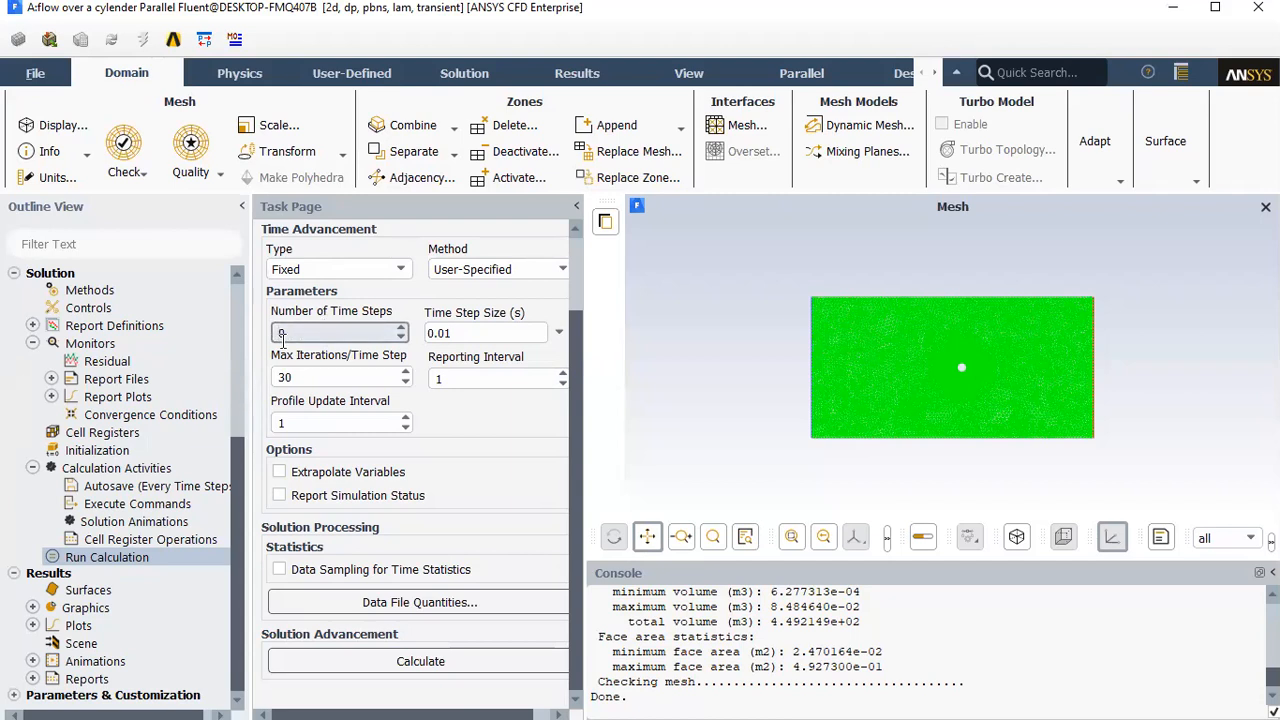
pyautogui.moveTo(283, 339); pyautogui.dragTo(268, 345)
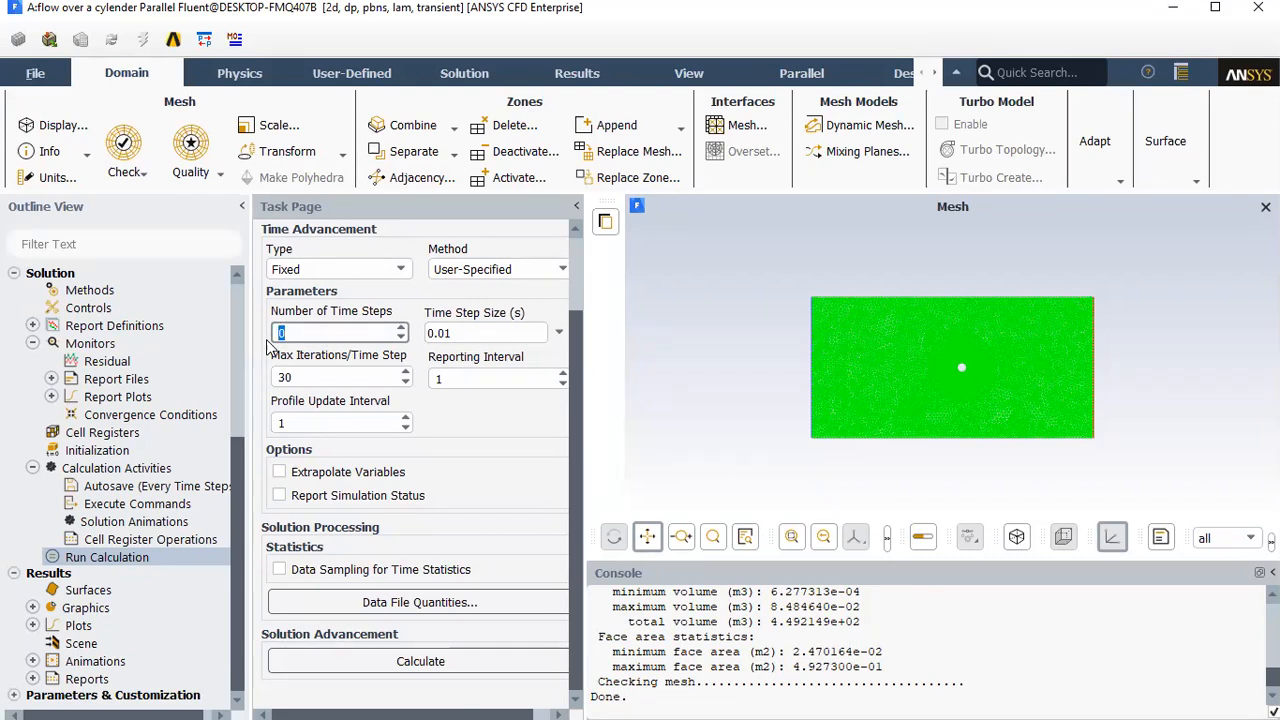
pyautogui.write('100')
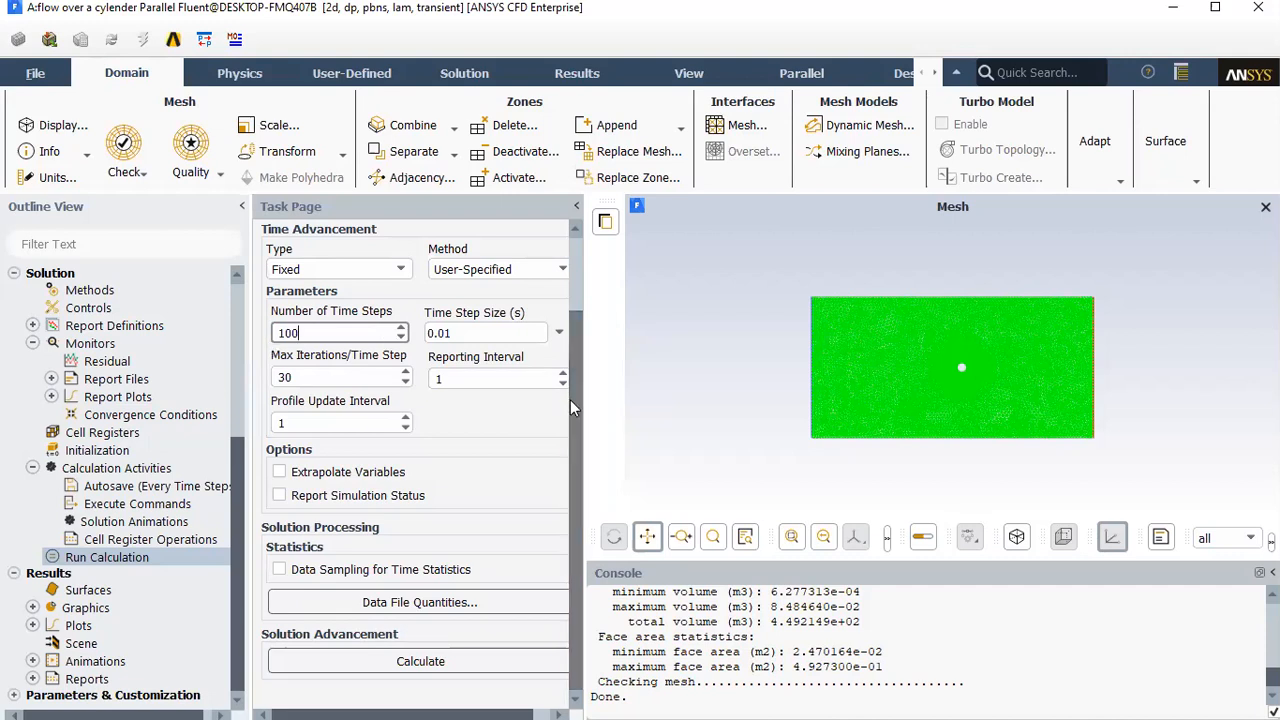
pyautogui.click(435, 662)
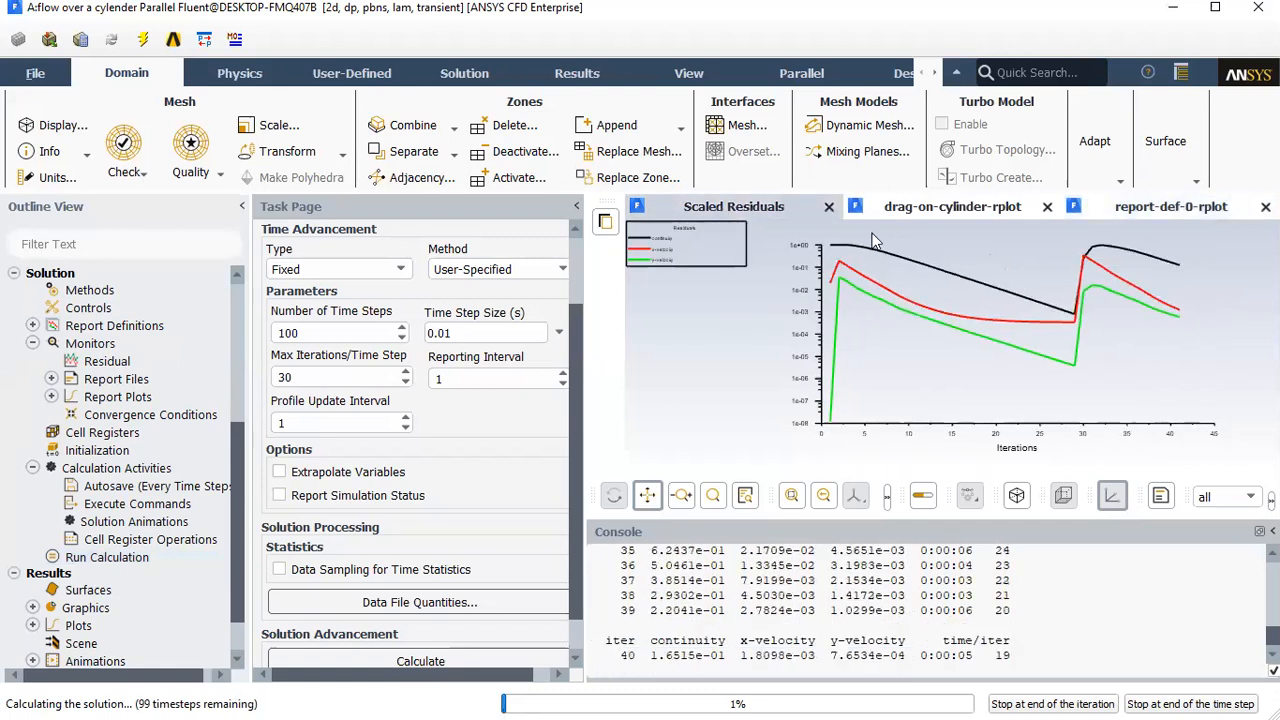
# Examine the scaled residuals, drag and lift coefficient plots during the calculation and after dismissing its completion notice
pyautogui.click(912, 210)
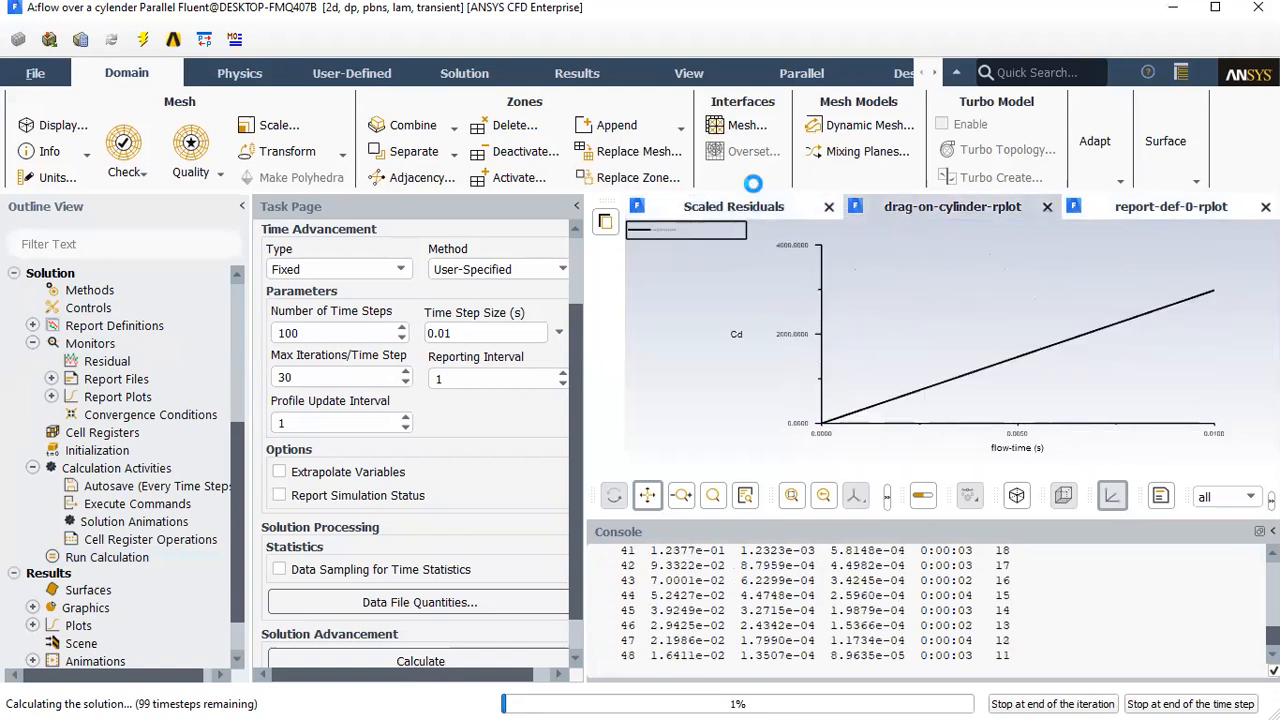
pyautogui.click(757, 208)
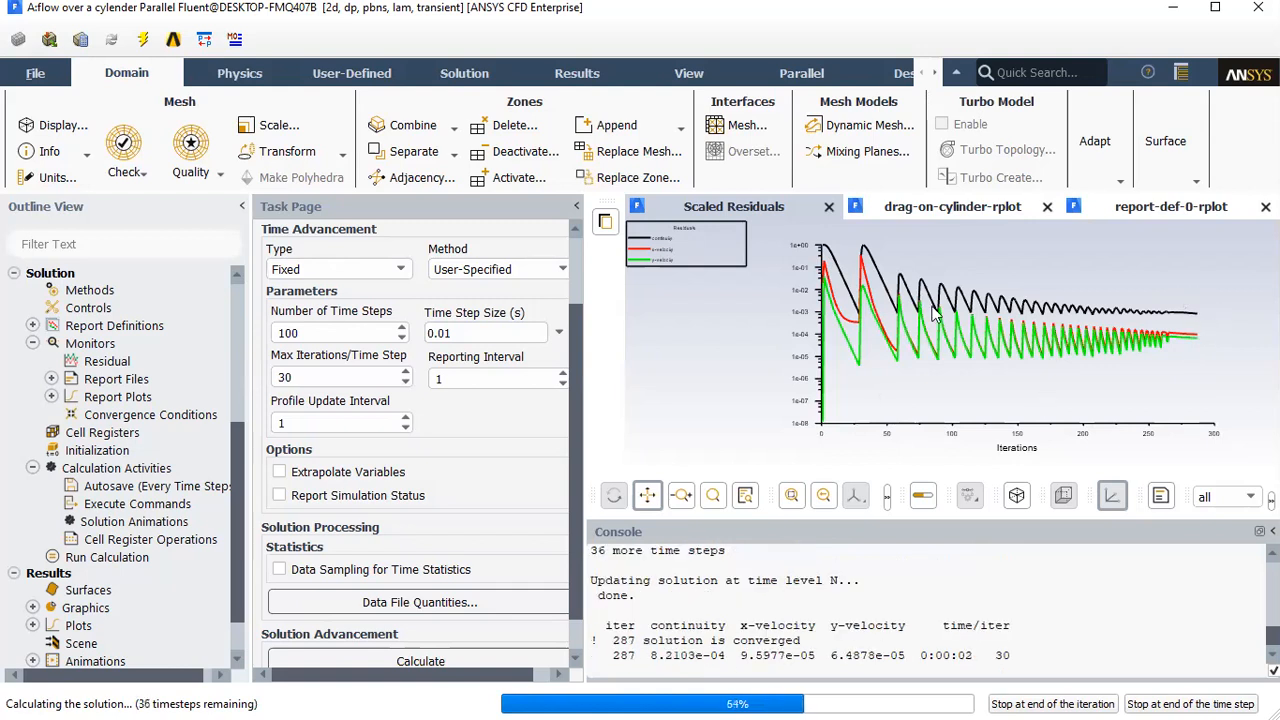
pyautogui.click(883, 212)
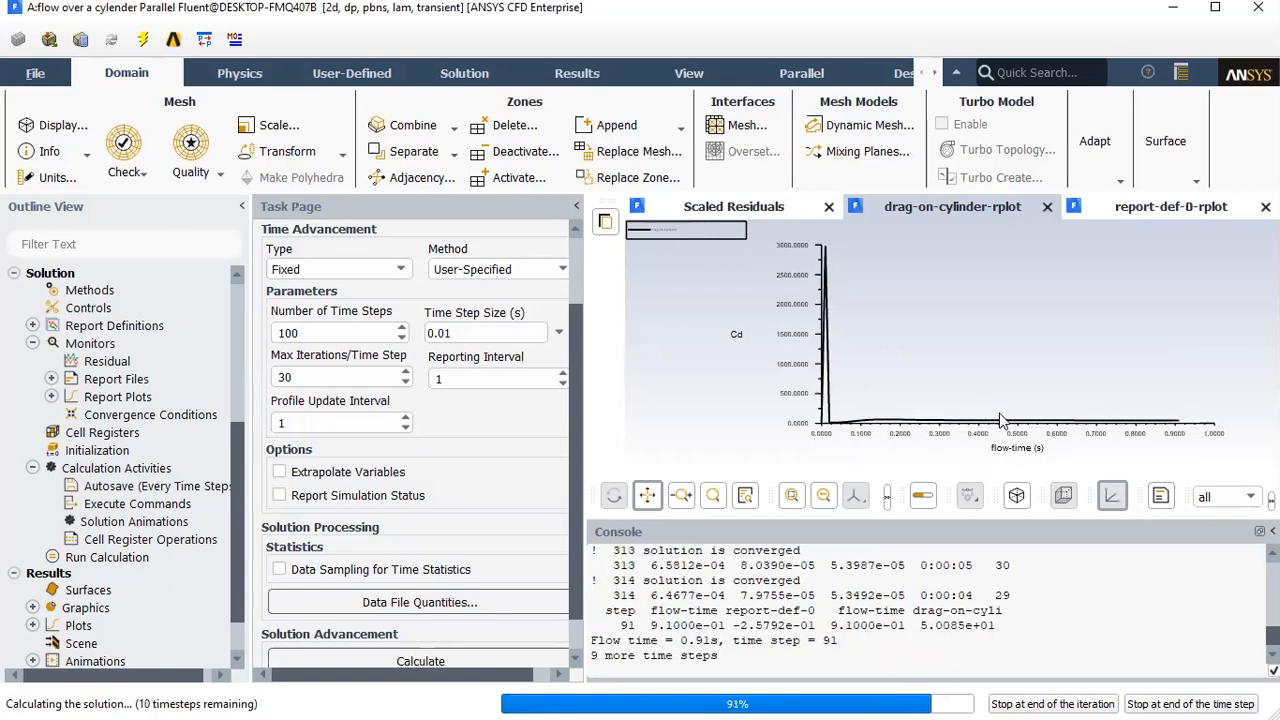
pyautogui.click(1128, 210)
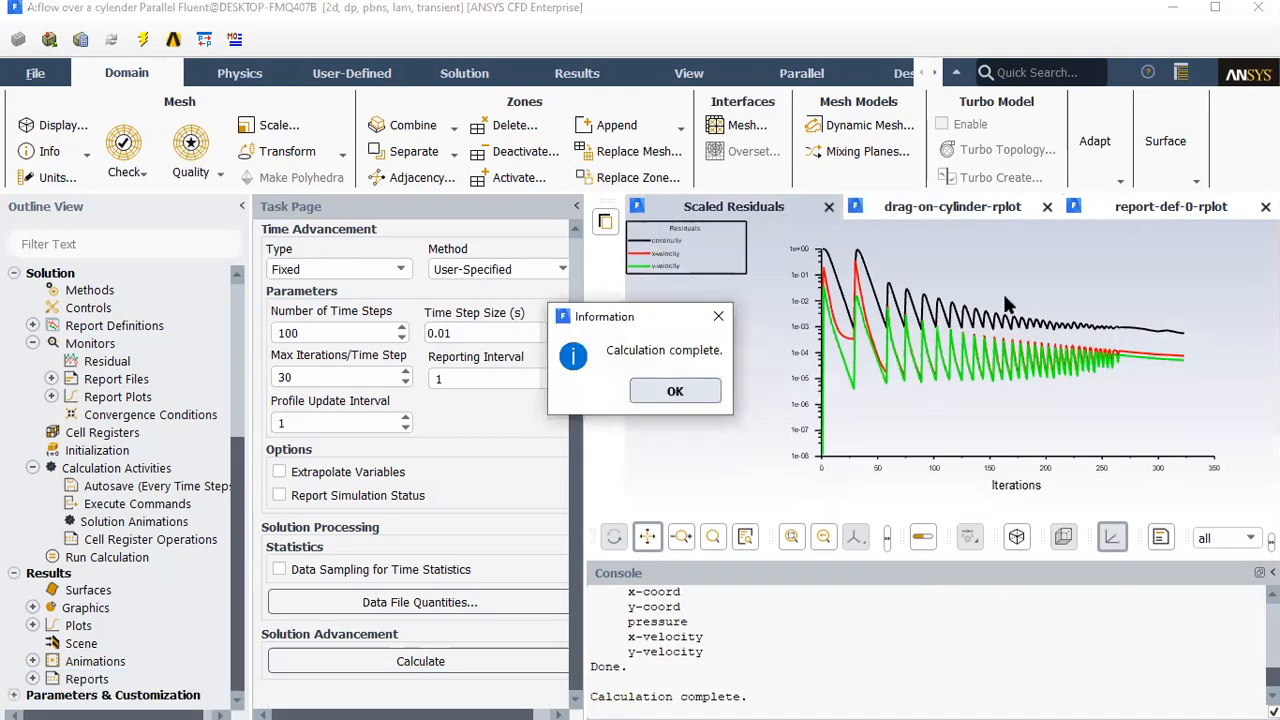
pyautogui.press('Return')
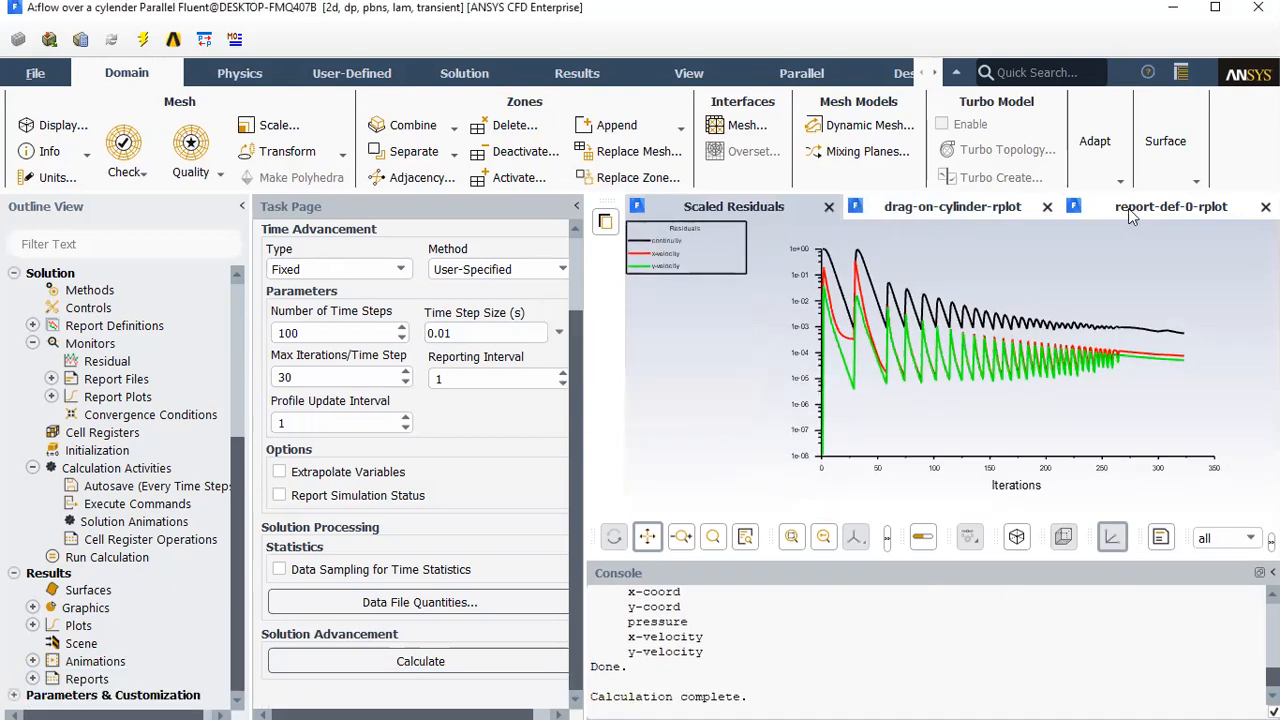
pyautogui.click(1128, 210)
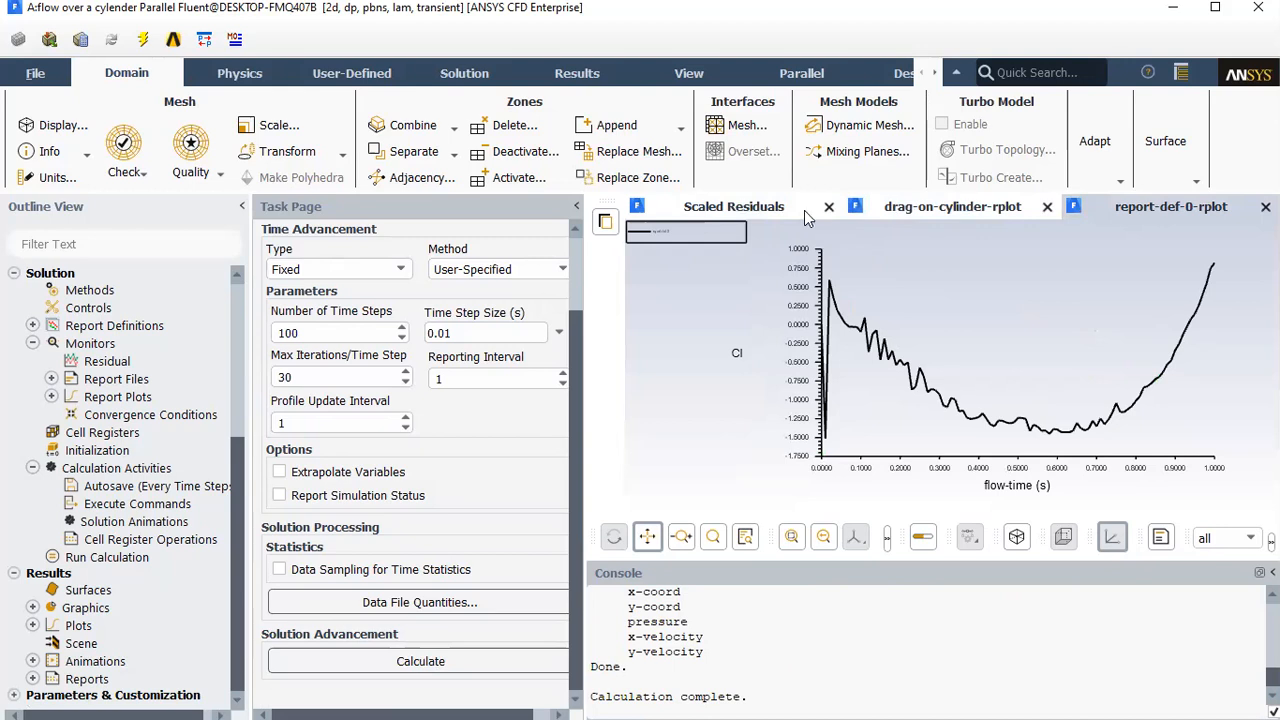
pyautogui.click(727, 206)
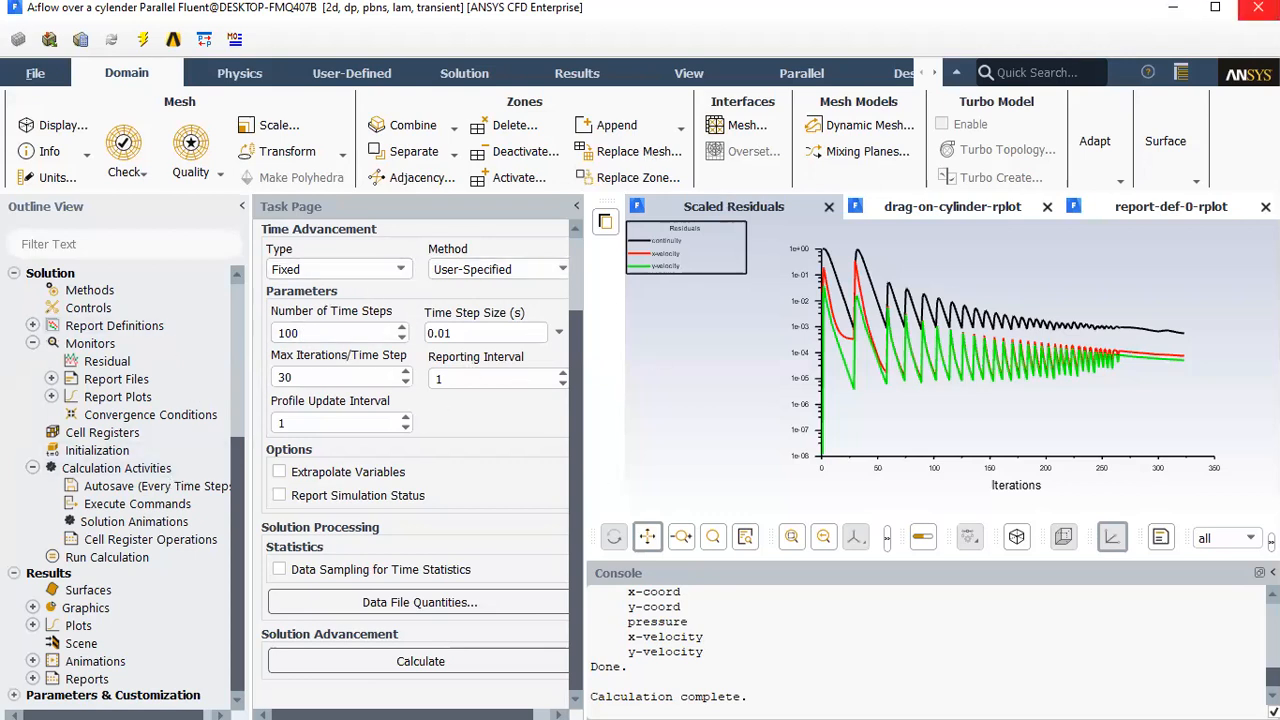
# Close Fluent, open the Results cell of the Fluid Flow system from Workbench in CFD-Post, and maximize its window
pyautogui.click(1258, 7)
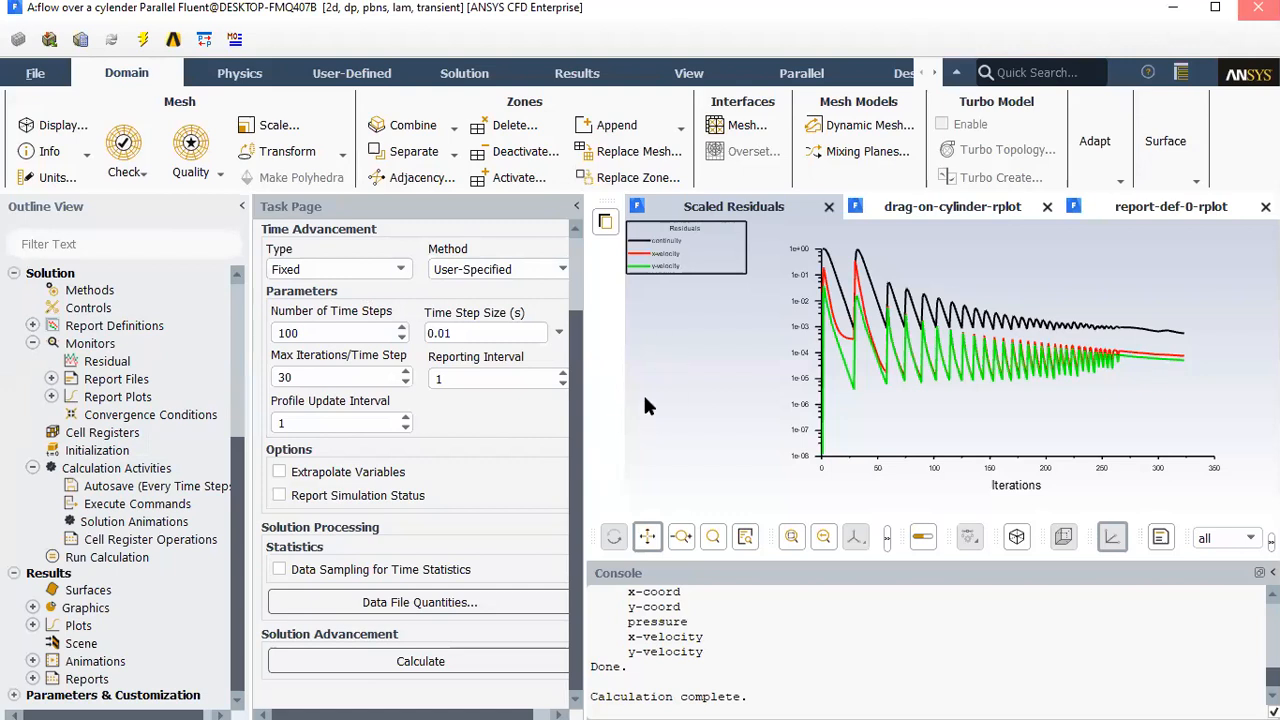
pyautogui.click(643, 391)
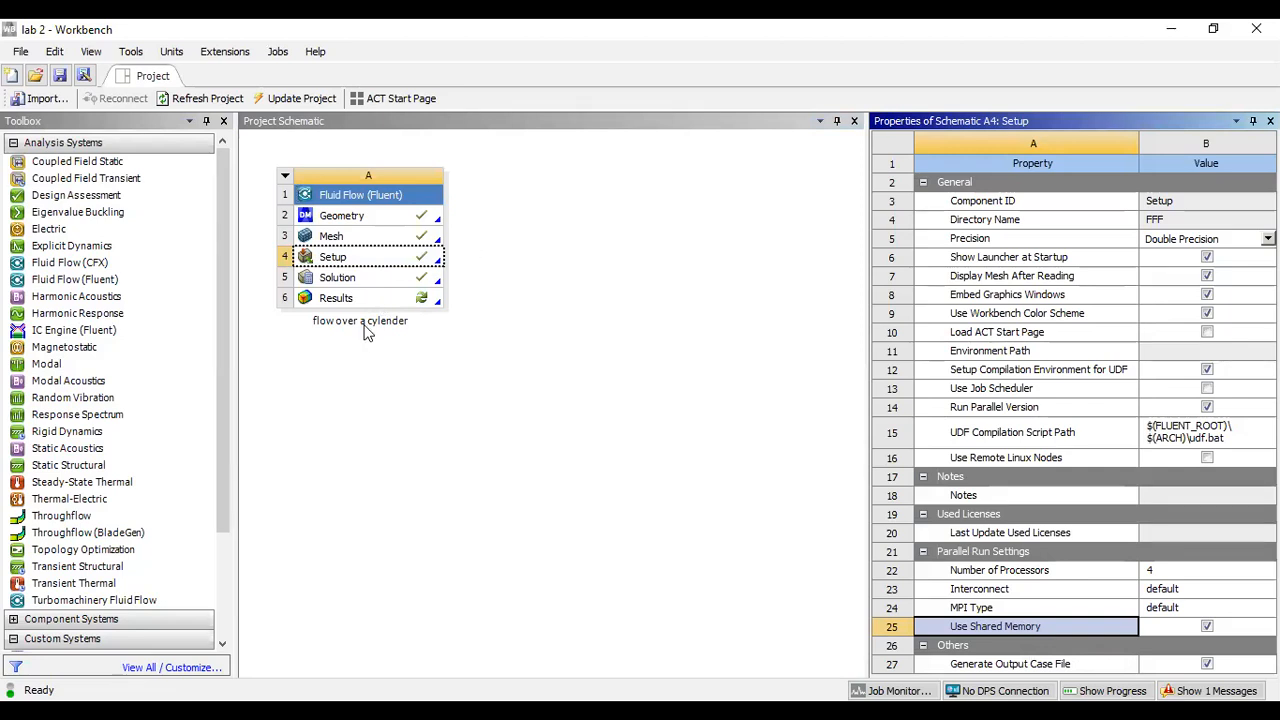
pyautogui.doubleClick(353, 298)
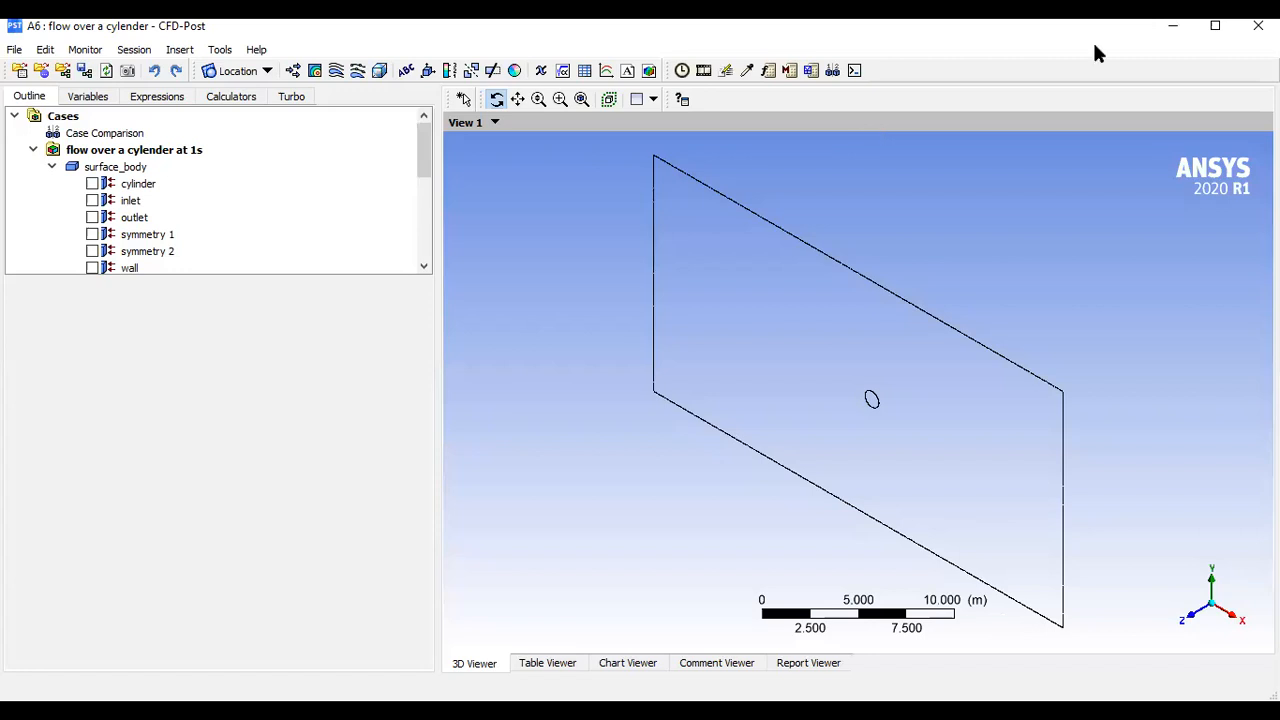
pyautogui.click(1214, 28)
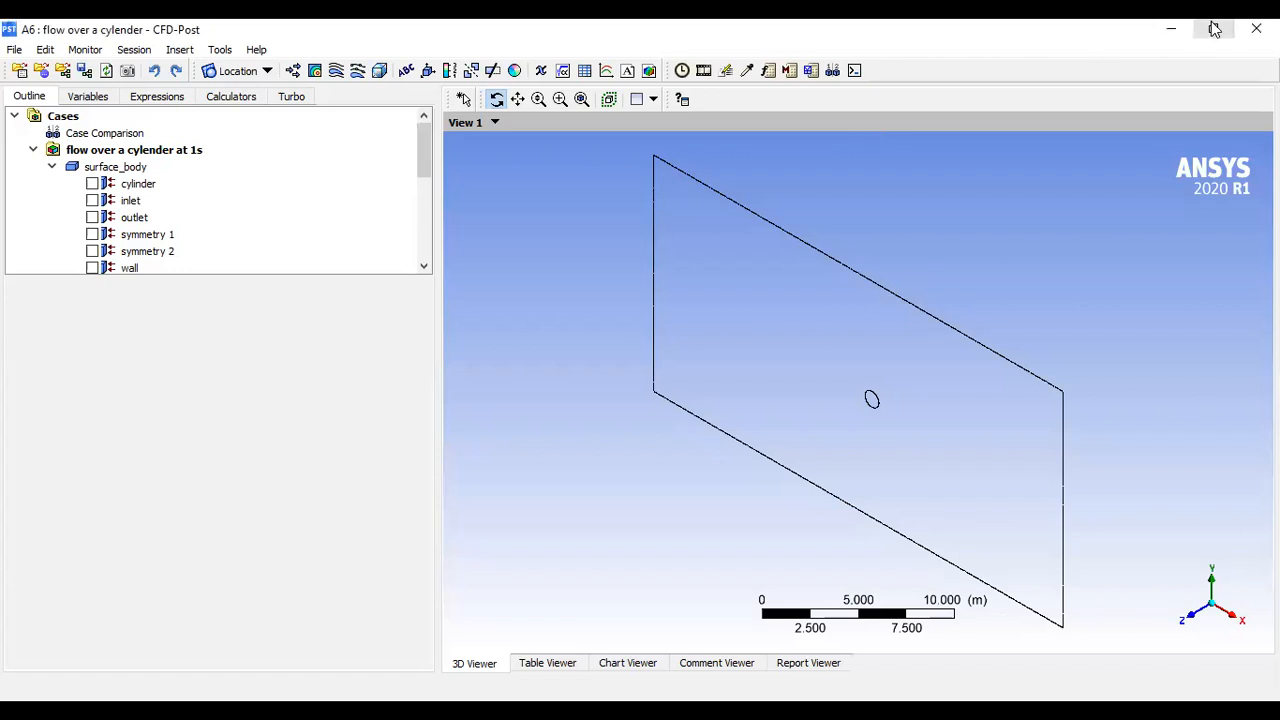